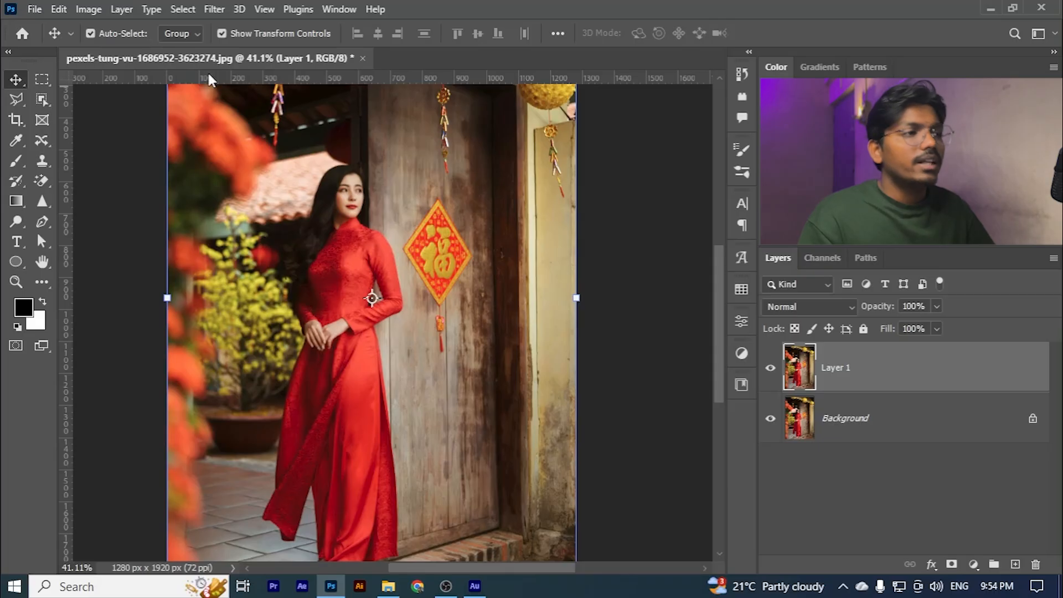
# - Try the Desaturate adjustment on Layer 1 and undo it
pyautogui.click(89, 9)
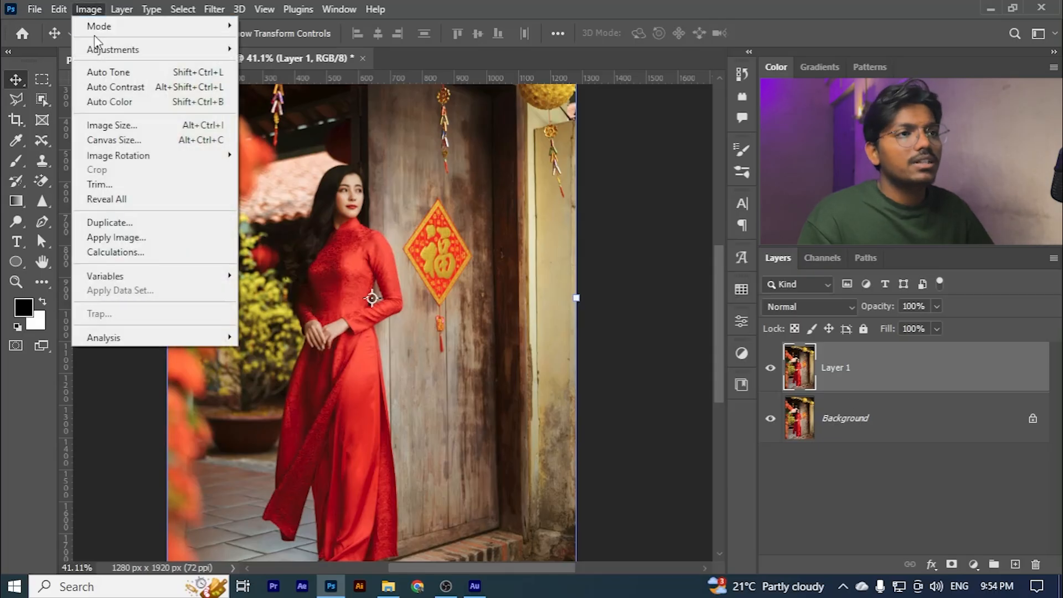
pyautogui.moveTo(103, 50)
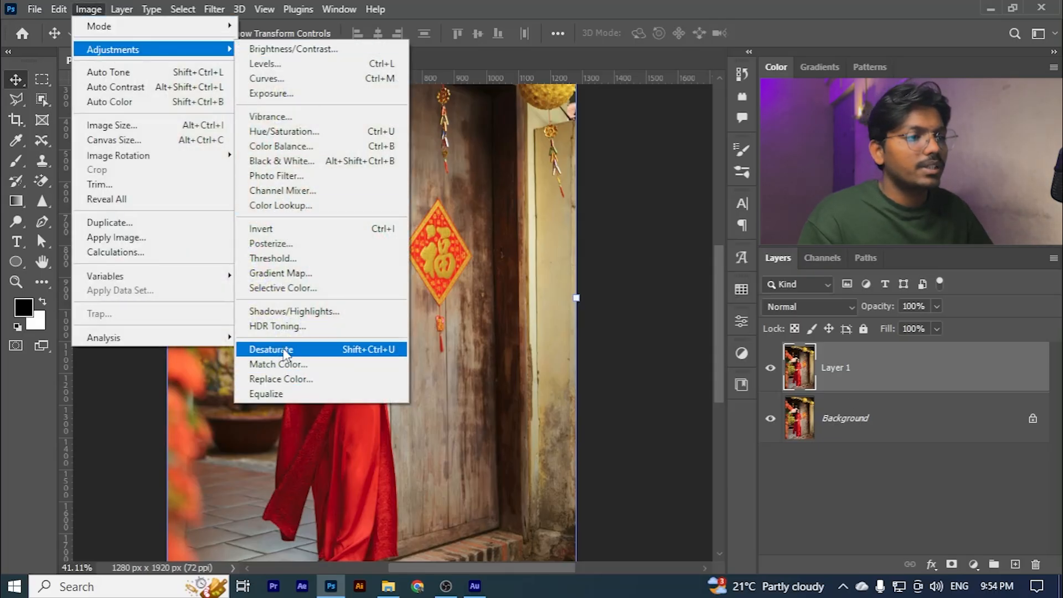
pyautogui.click(286, 355)
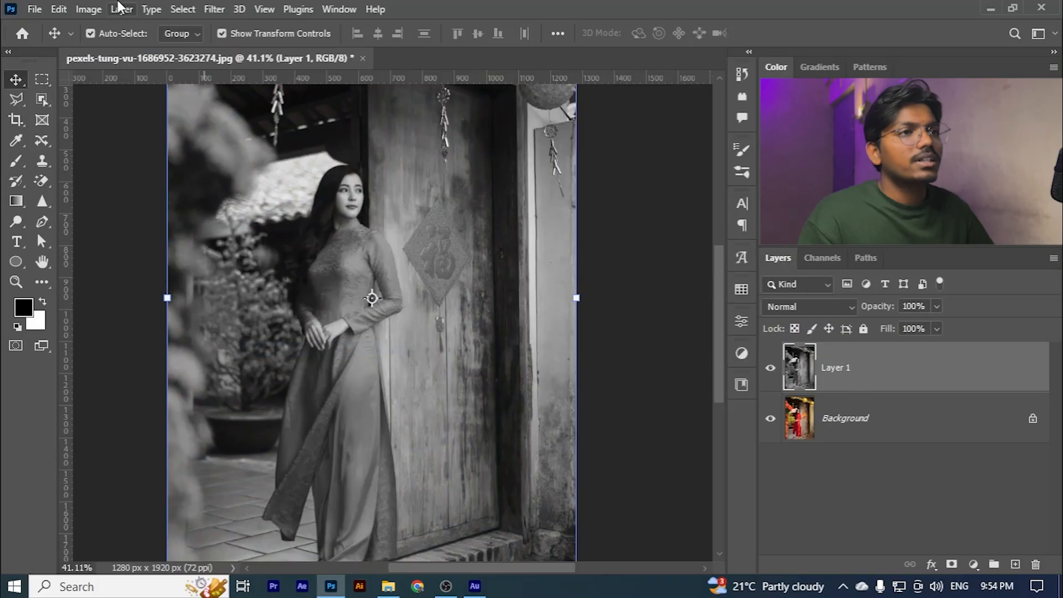
pyautogui.click(89, 9)
pyautogui.moveTo(230, 51)
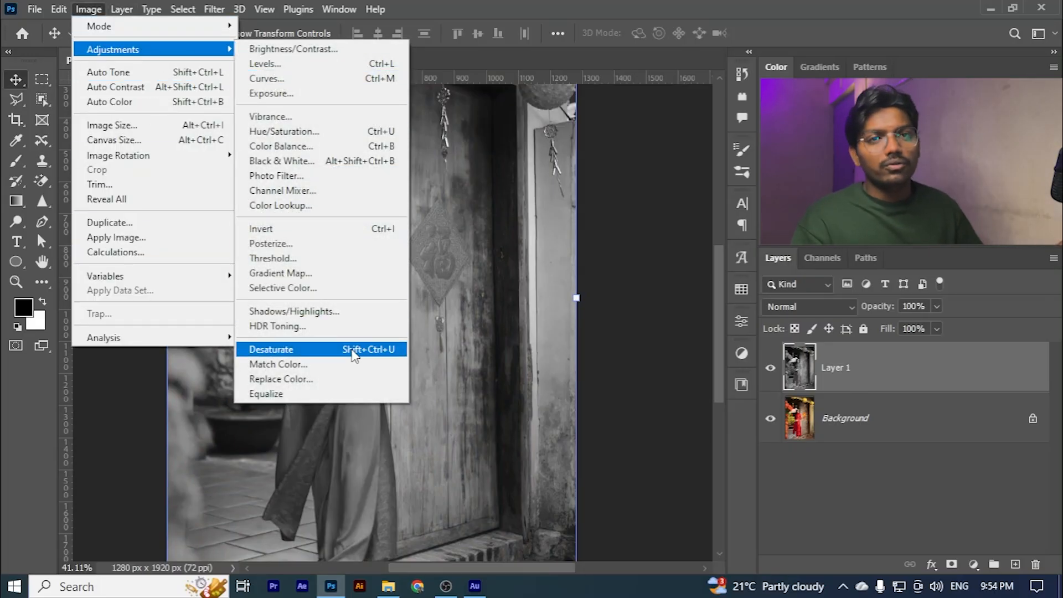
pyautogui.moveTo(151, 9)
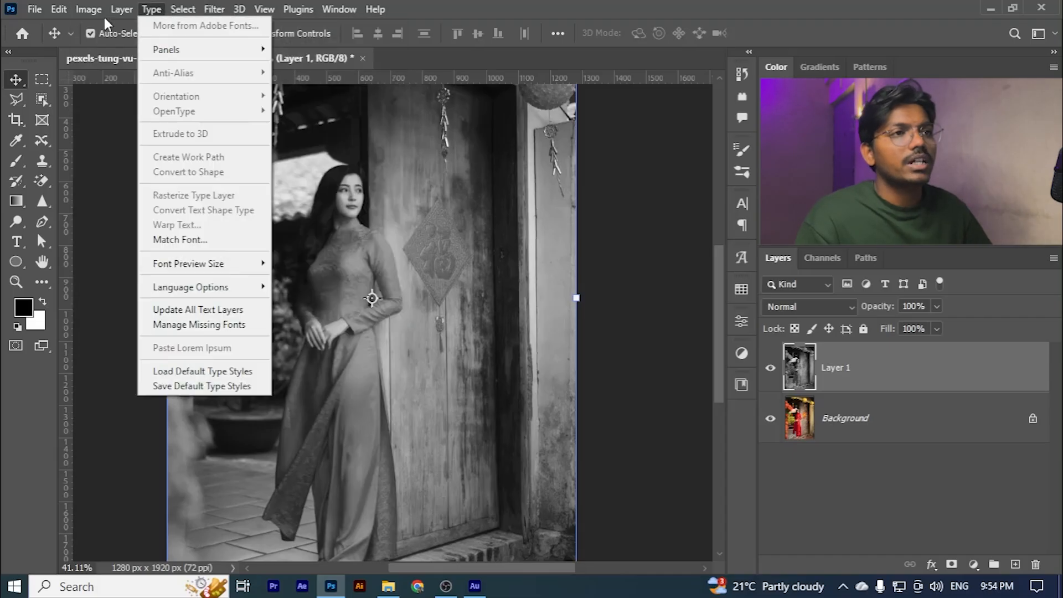
pyautogui.click(774, 393)
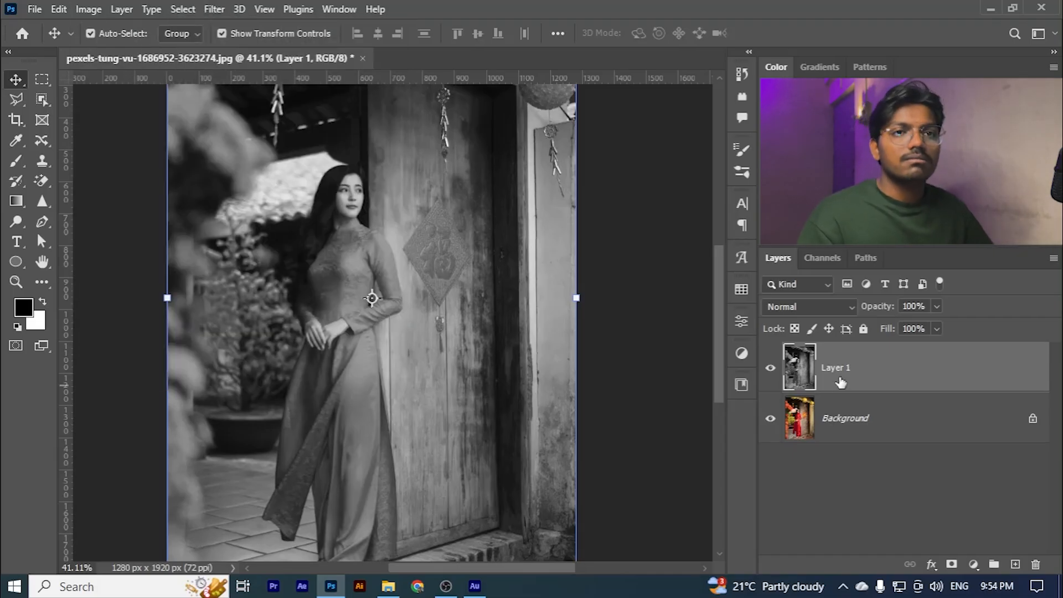
pyautogui.press('ctrl')
pyautogui.hotkey('ctrl', 'z')
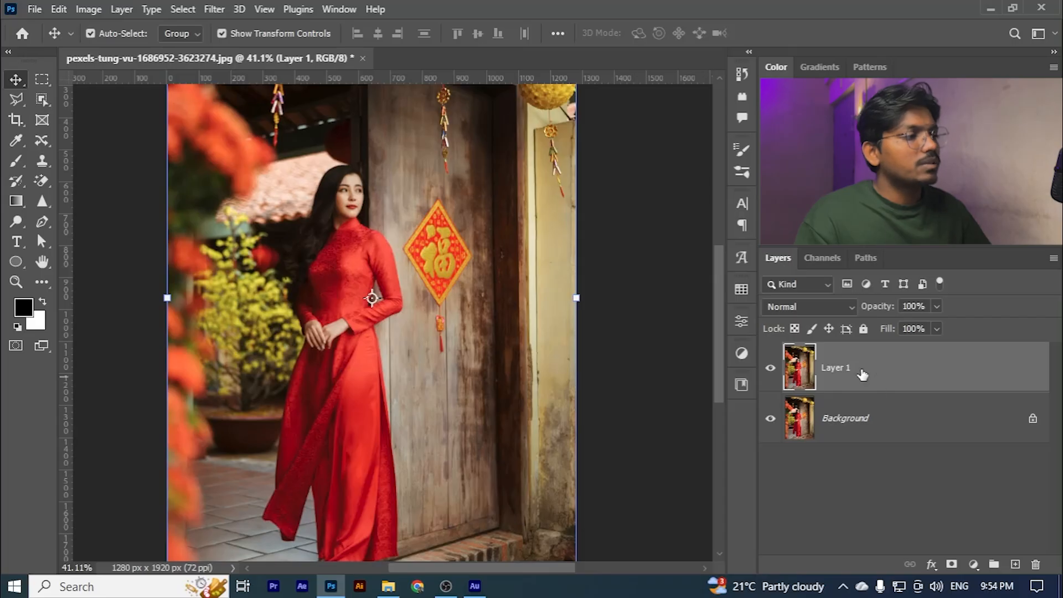
# - Start a Black & White adjustment on Layer 1 and compare its preview with the original colours
pyautogui.click(88, 9)
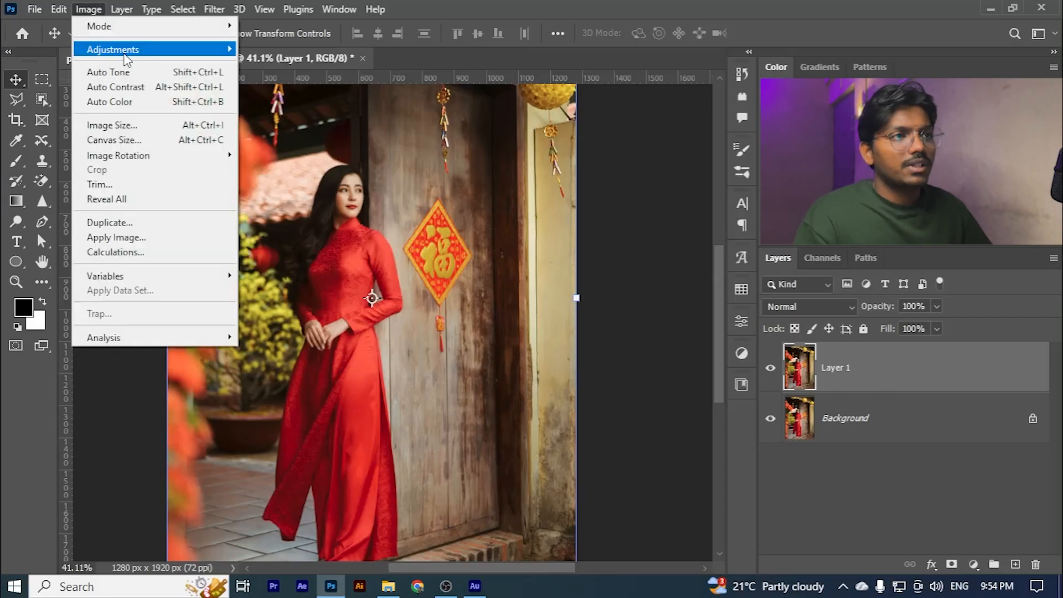
pyautogui.moveTo(126, 51)
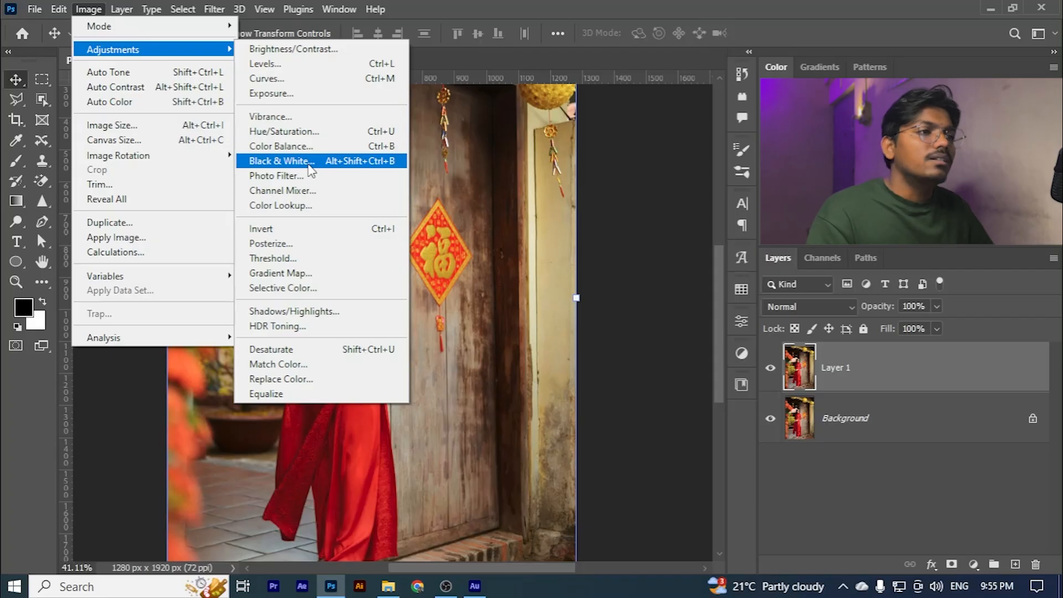
pyautogui.click(286, 162)
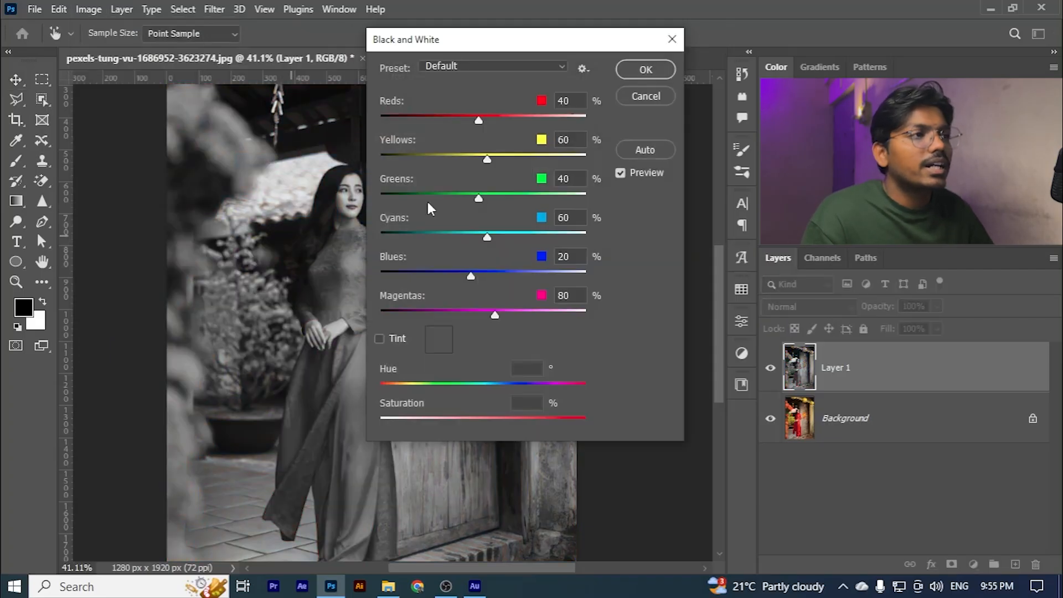
pyautogui.moveTo(422, 40); pyautogui.dragTo(435, 72)
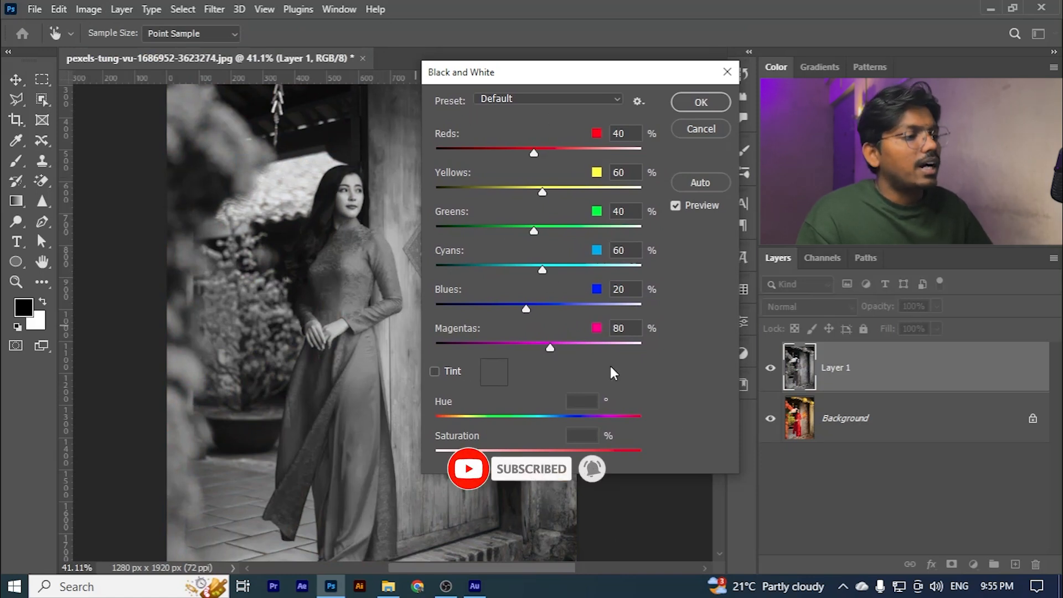
pyautogui.click(675, 206)
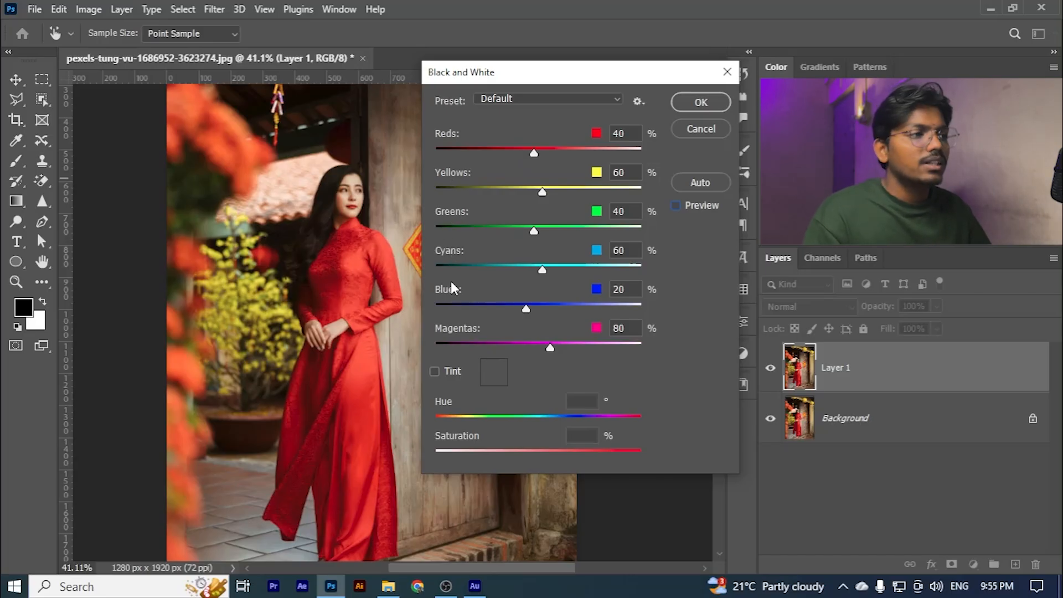
pyautogui.click(695, 210)
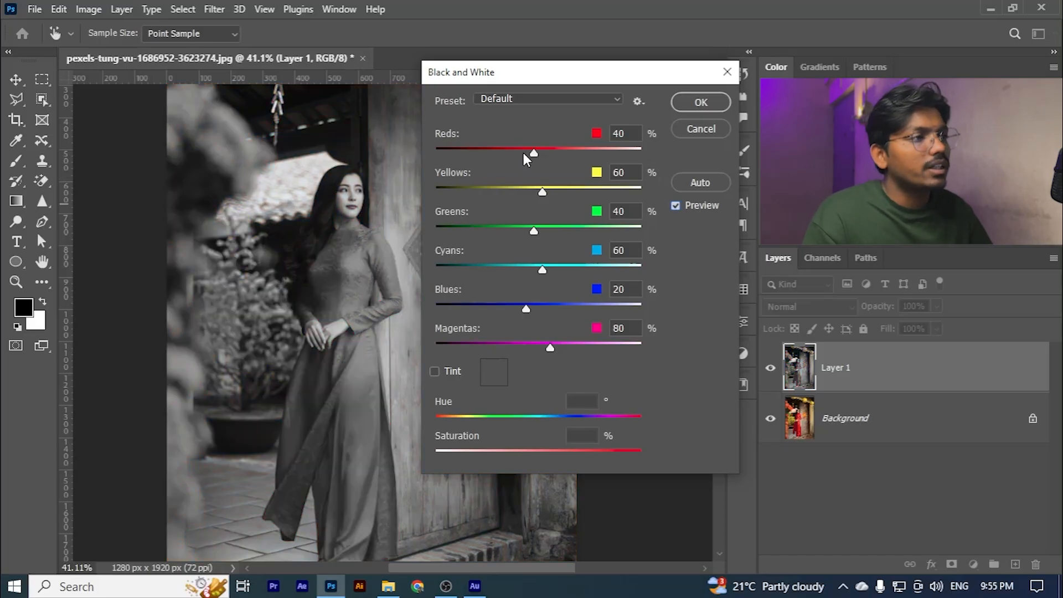
# - Set the Black & White mix to Reds about 21%, Yellows 58%, Greens 4%, Cyans 87% and Blues 25%, and apply it
pyautogui.moveTo(533, 152)
pyautogui.mouseDown()
pyautogui.moveTo(611, 154)
pyautogui.moveTo(497, 157)
pyautogui.moveTo(526, 155)
pyautogui.mouseUp()
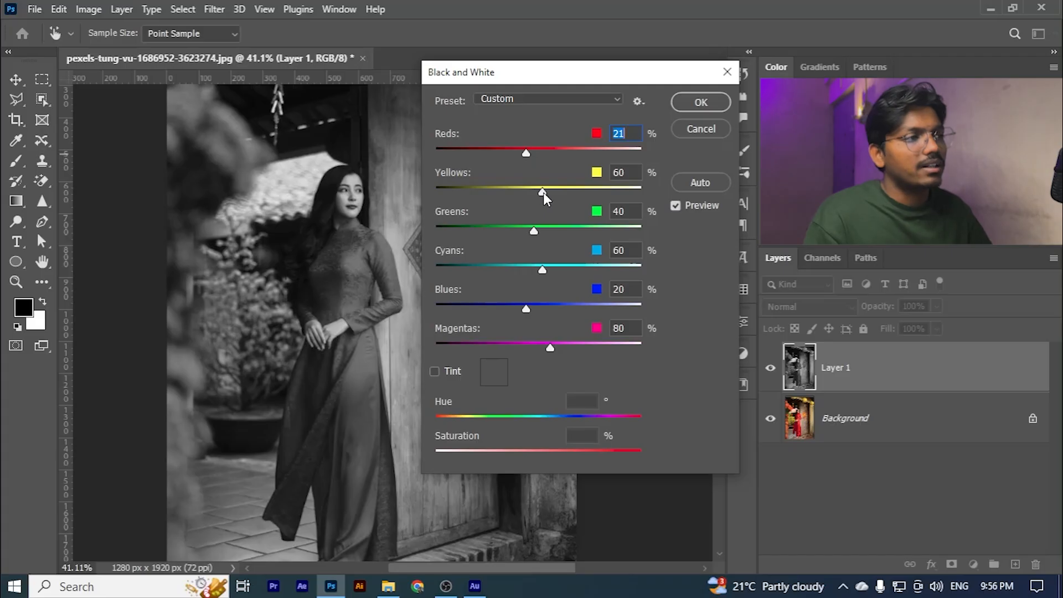
pyautogui.moveTo(543, 191); pyautogui.dragTo(519, 229)
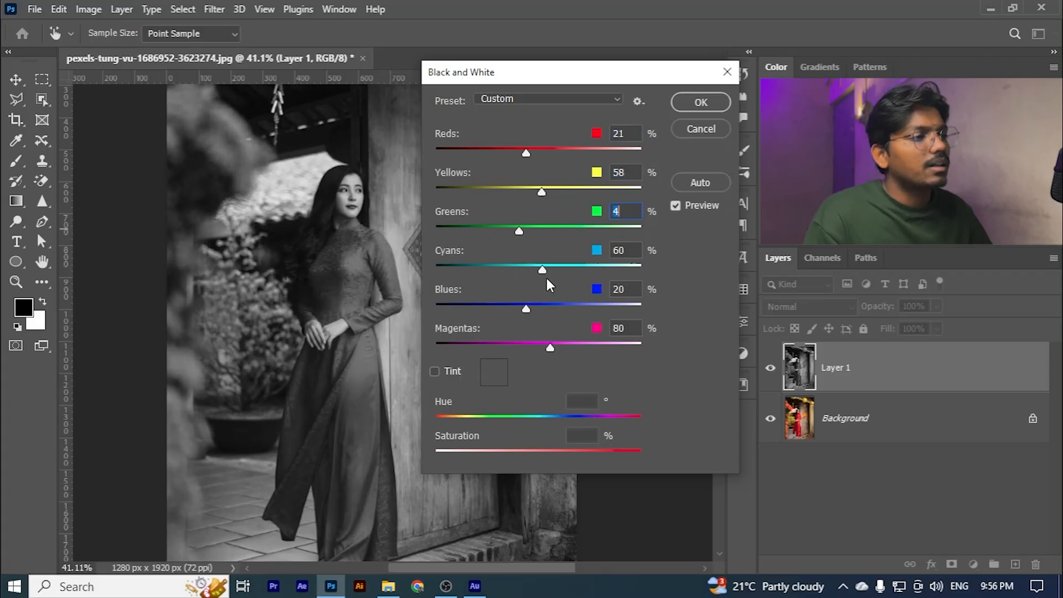
pyautogui.moveTo(542, 270); pyautogui.dragTo(553, 269)
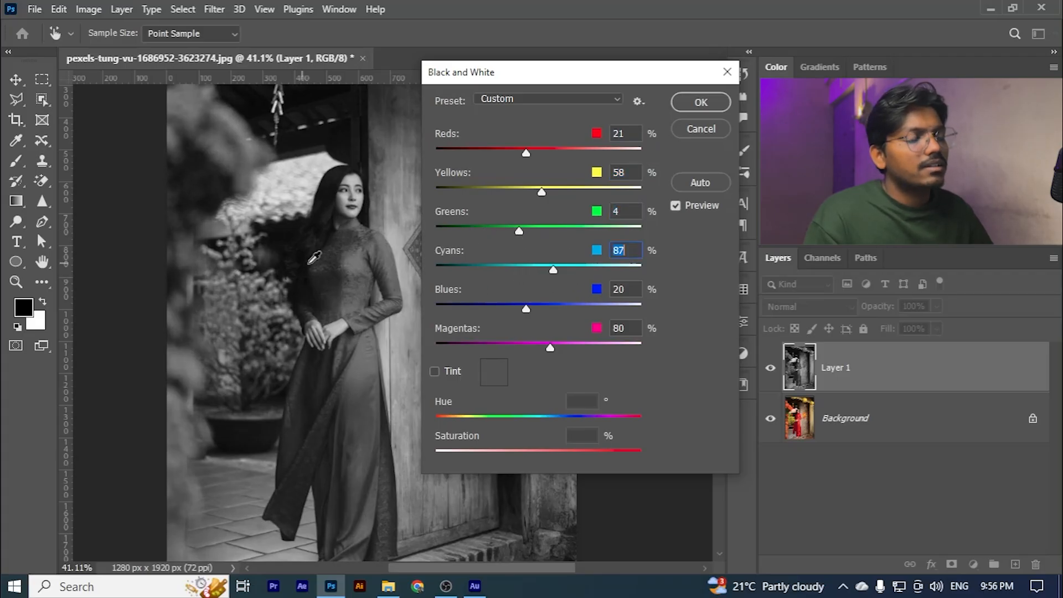
pyautogui.moveTo(525, 308); pyautogui.dragTo(527, 306)
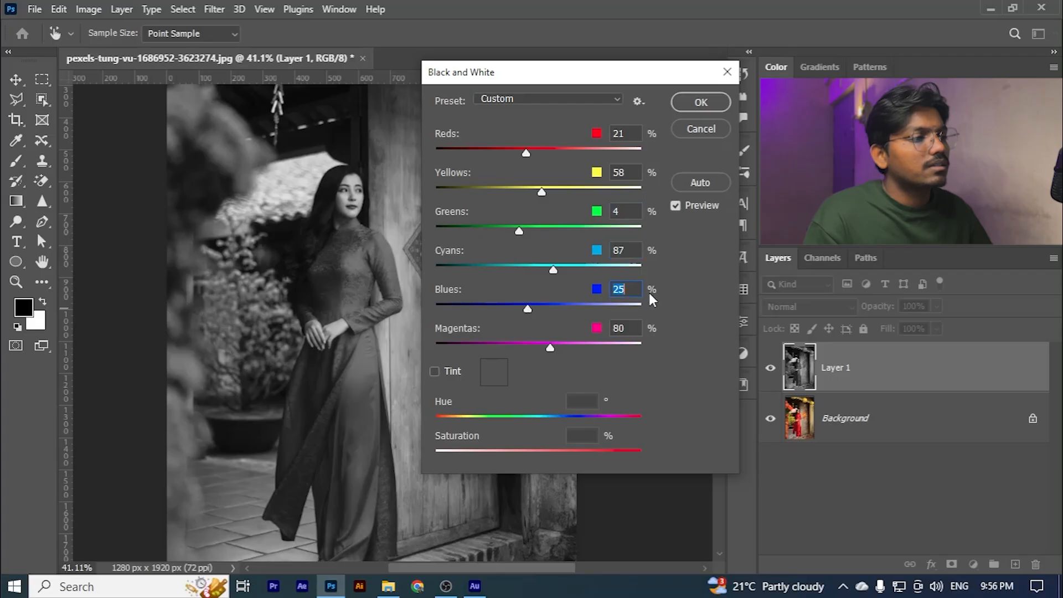
pyautogui.moveTo(524, 150); pyautogui.dragTo(524, 154)
pyautogui.click(689, 103)
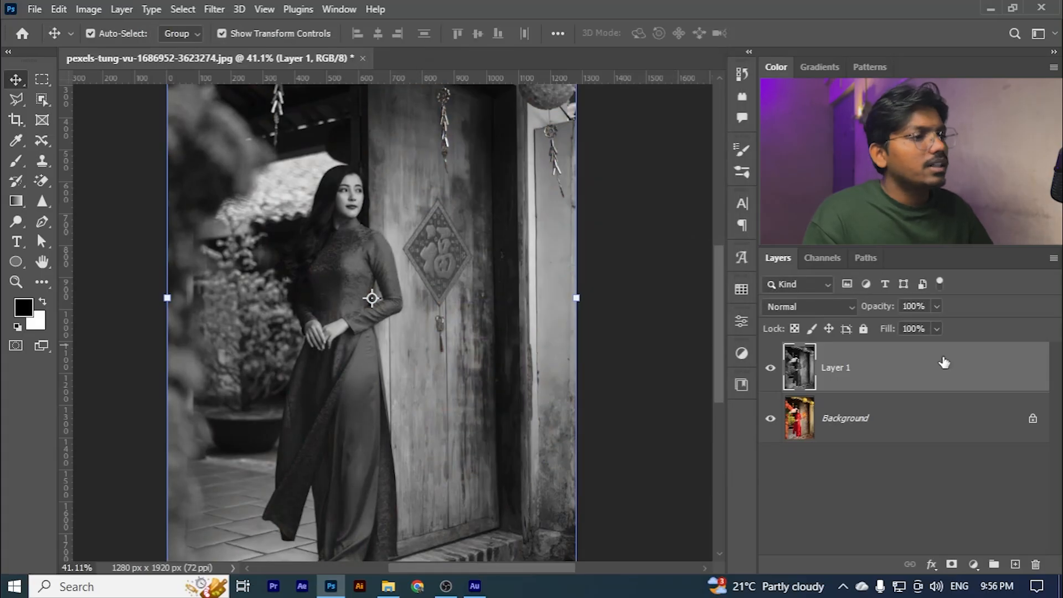
# - Examine the black-and-white conversion across the whole photo and around the woman
pyautogui.click(636, 282)
pyautogui.scroll(-4, 373, 360)
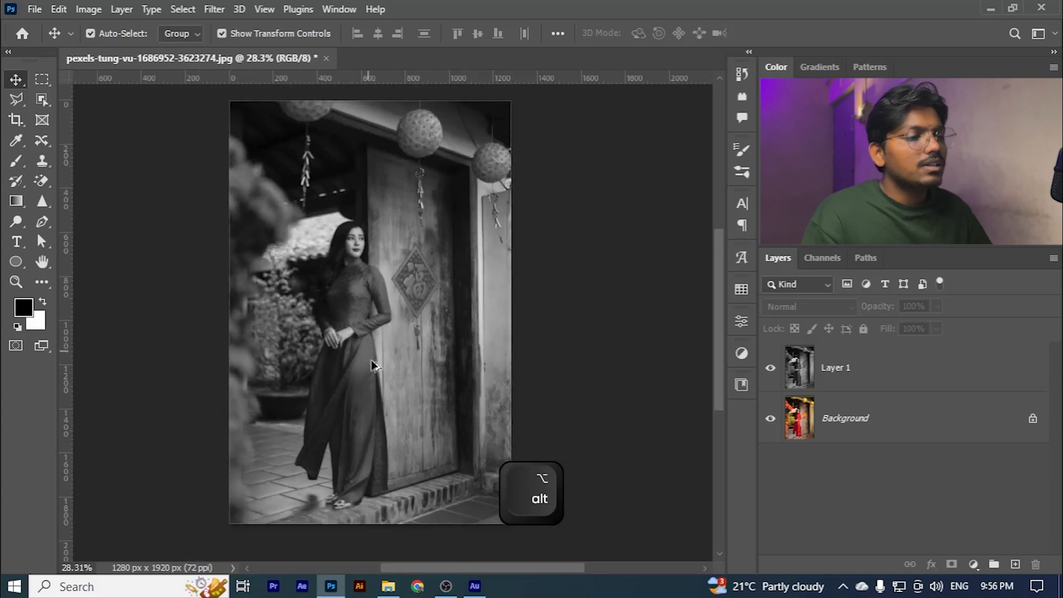
pyautogui.scroll(3, 372, 354)
pyautogui.scroll(2, 345, 238)
pyautogui.scroll(-3, 354, 238)
pyautogui.scroll(3, 377, 242)
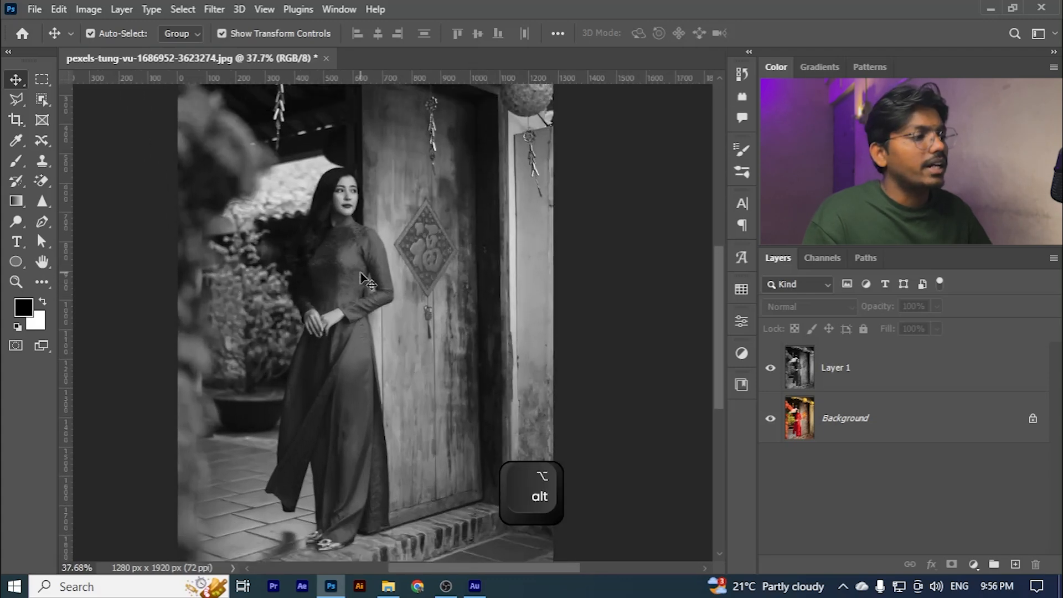
pyautogui.scroll(-3, 340, 276)
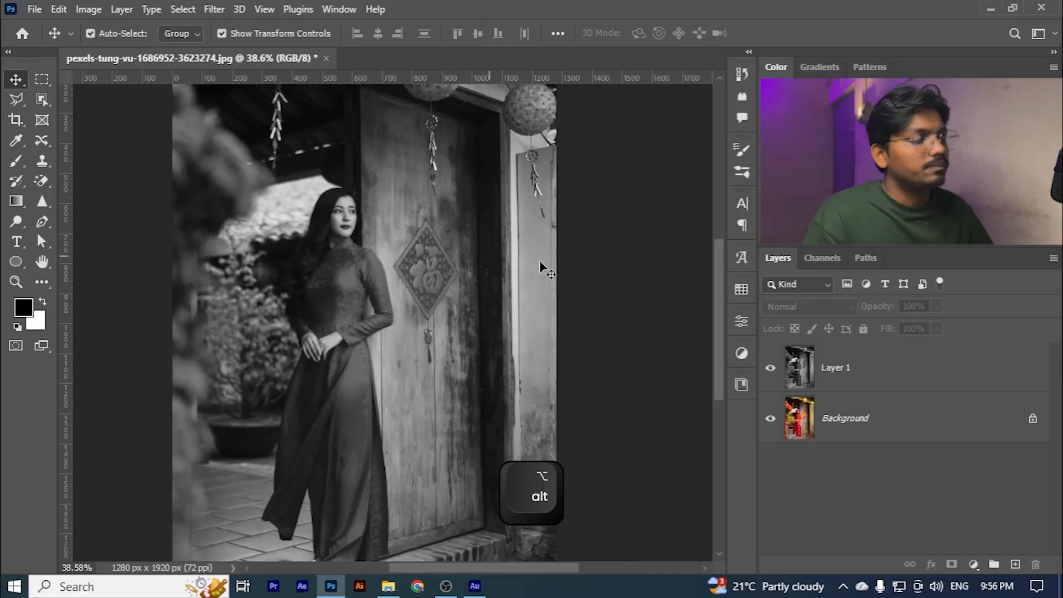
# - Unlock the colour Background layer and move it above the black-and-white Layer 1
pyautogui.click(913, 380)
pyautogui.click(924, 426)
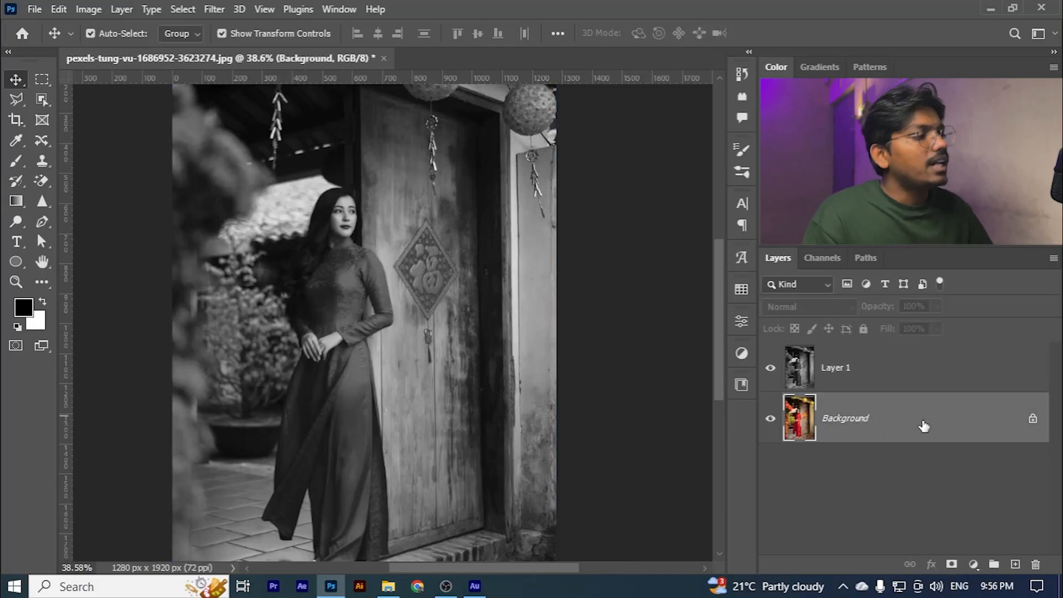
pyautogui.click(1033, 422)
pyautogui.moveTo(875, 423); pyautogui.dragTo(840, 379)
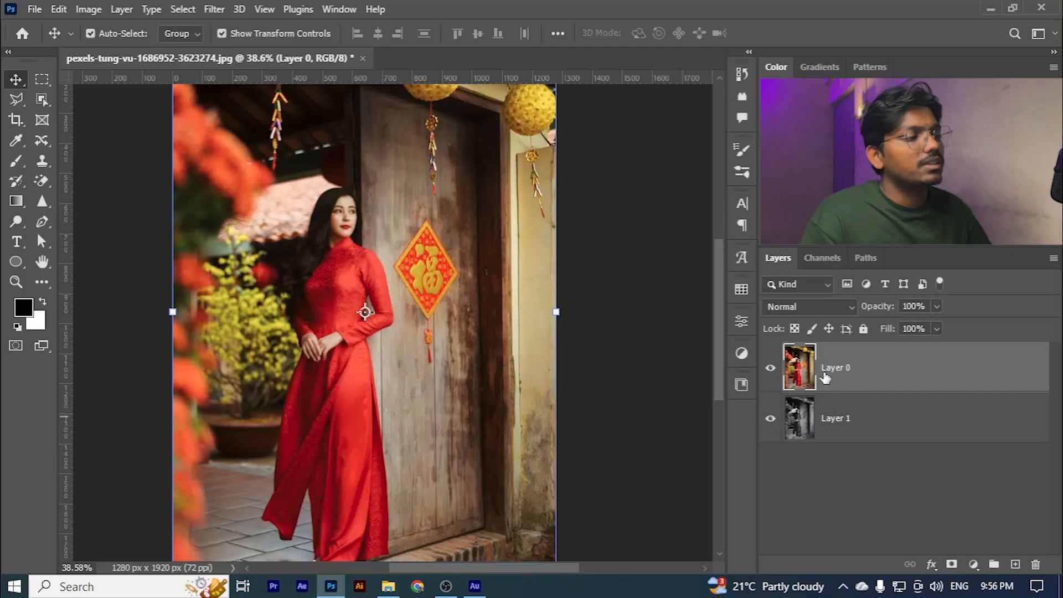
pyautogui.click(855, 420)
pyautogui.click(843, 375)
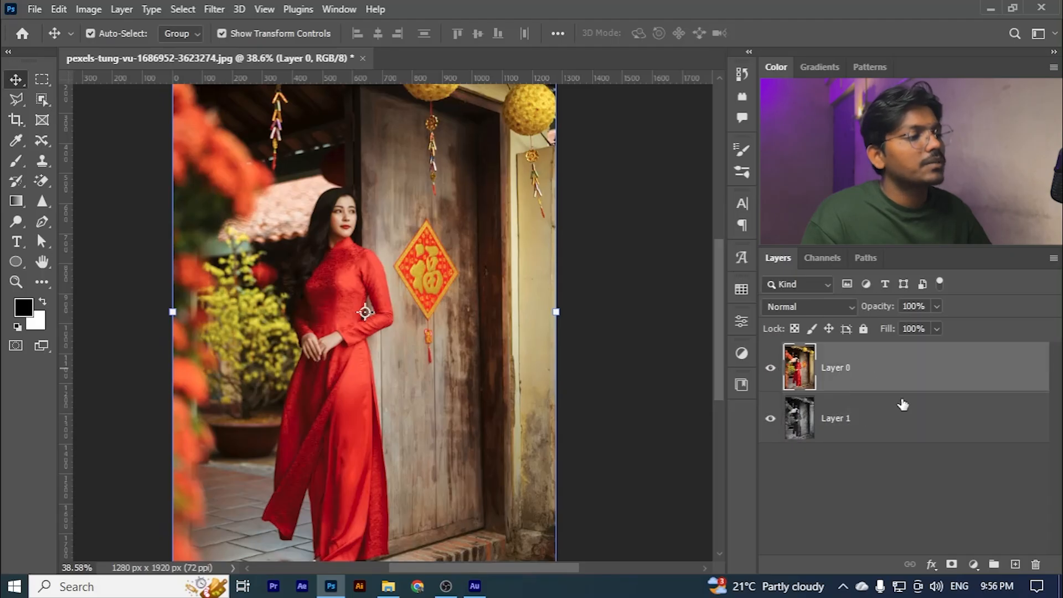
# - Add a layer mask to the colour layer and invert the mask to black
pyautogui.keyDown('alt'); pyautogui.scroll(-2, 250, 225); pyautogui.keyUp('alt')
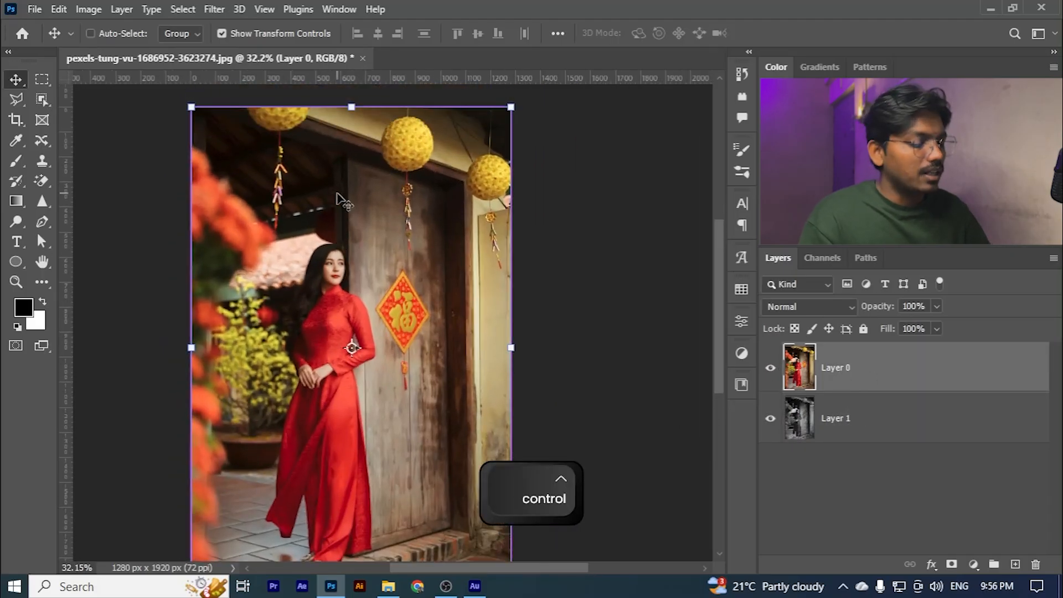
pyautogui.hotkey('ctrl', '0')
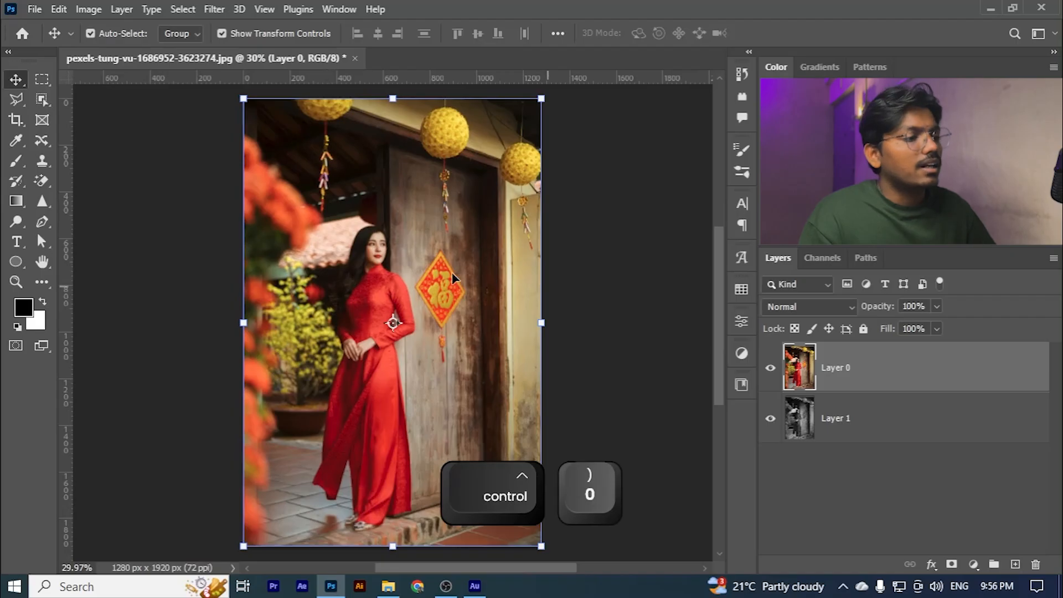
pyautogui.click(952, 565)
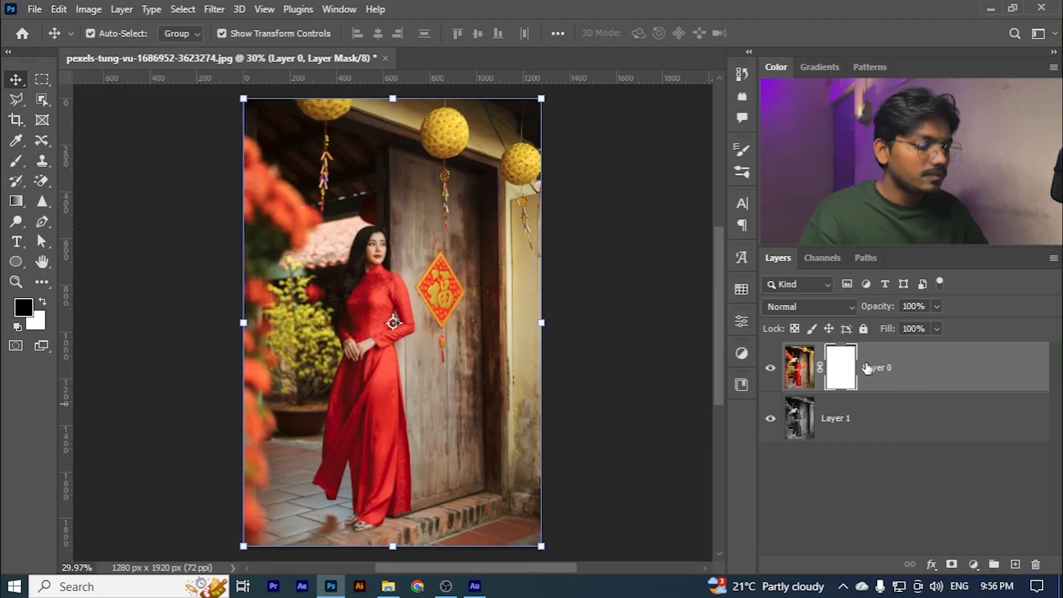
pyautogui.hotkey('ctrl', 'i')
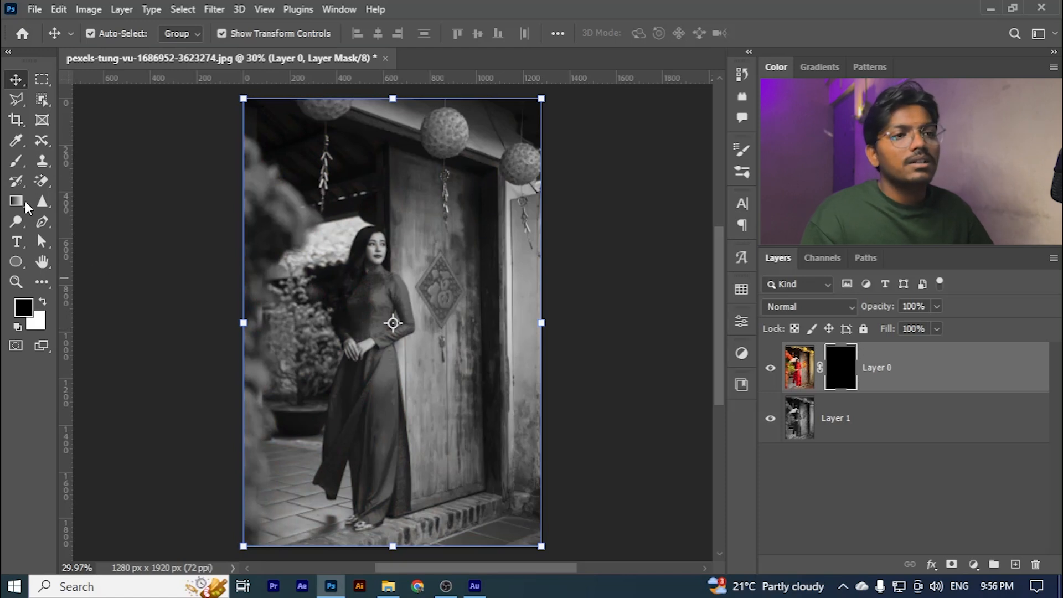
# - Prepare the Brush tool for the mask with a white foreground colour and a 45 px size, working close on the woman's dress
pyautogui.click(17, 160)
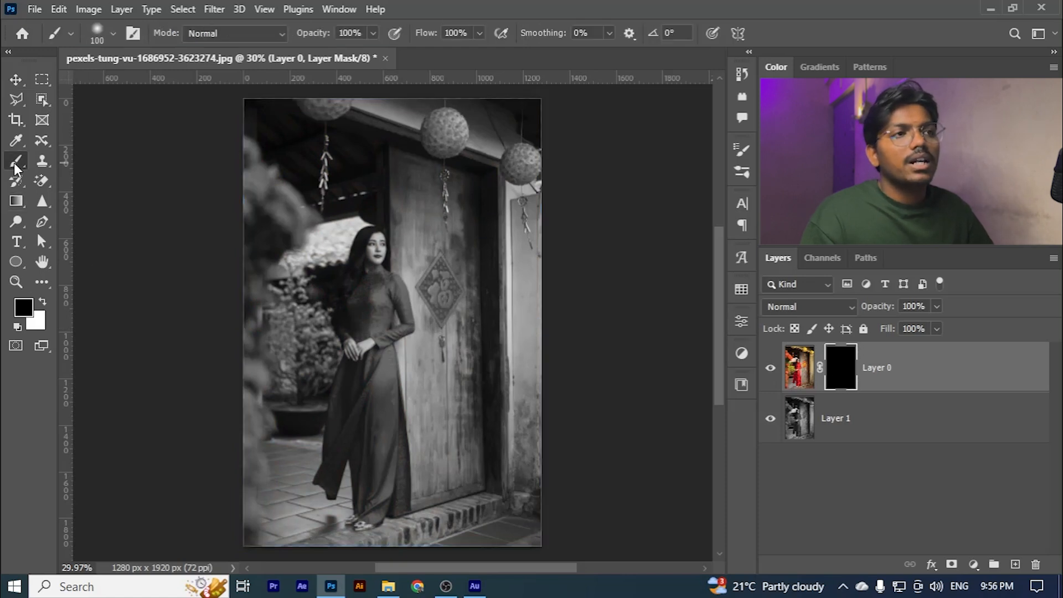
pyautogui.click(44, 303)
pyautogui.scroll(5, 356, 289)
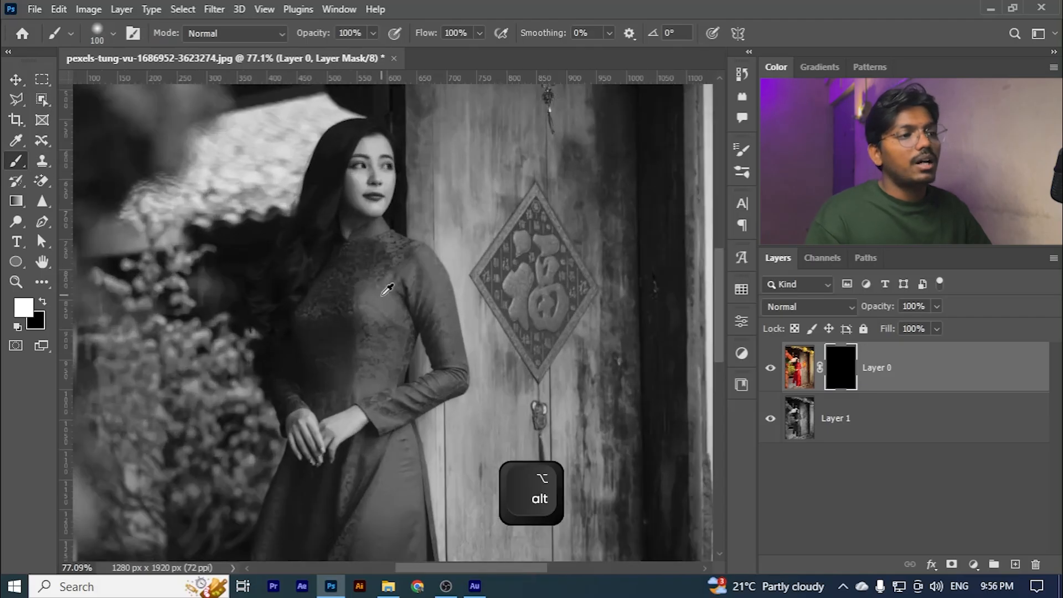
pyautogui.scroll(3, 388, 289)
pyautogui.press('[')
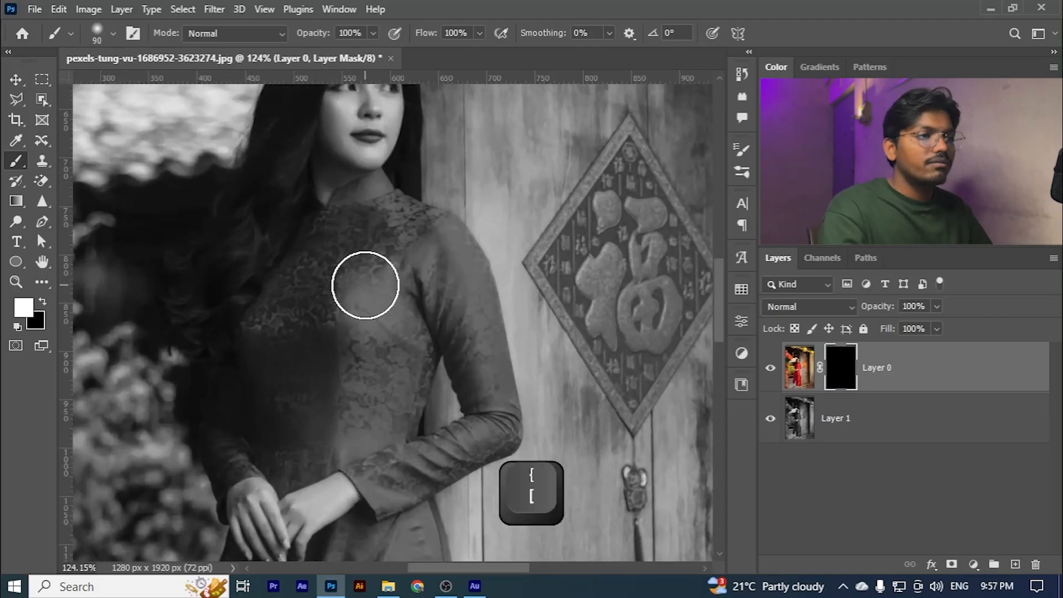
pyautogui.press('[')
pyautogui.press('[')
pyautogui.press('[')
pyautogui.press('[')
pyautogui.press('[')
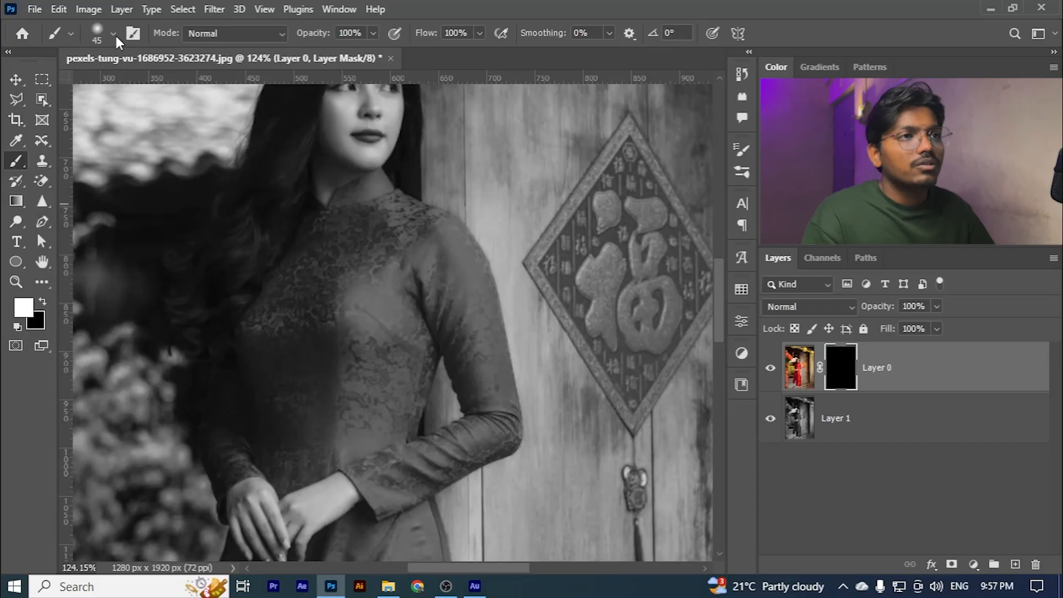
# - Choose the soft round 30 brush tip with 0% hardness and enlarge the brush to 60 px
pyautogui.click(742, 150)
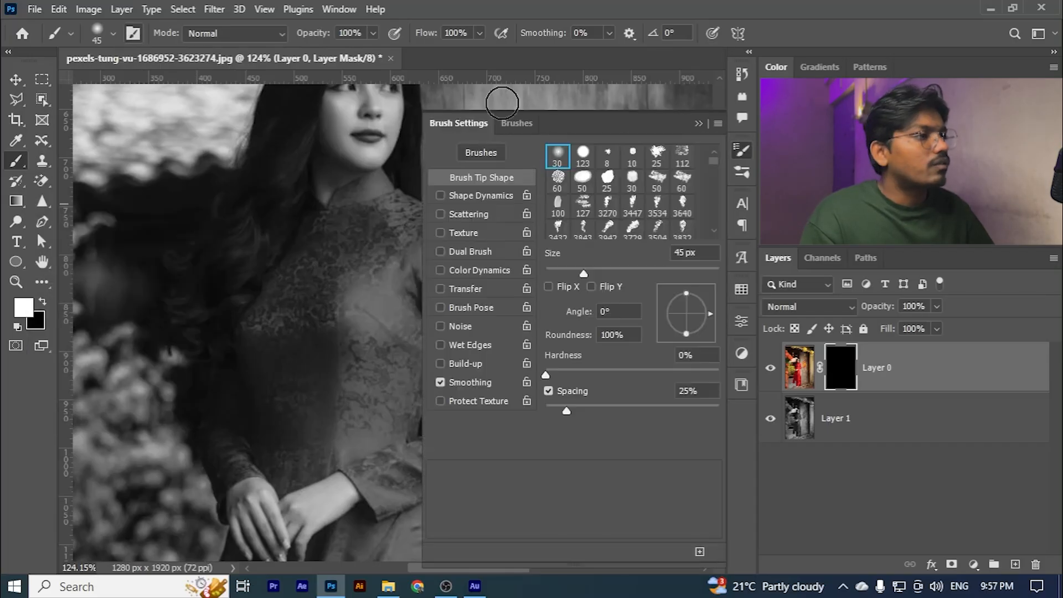
pyautogui.click(699, 123)
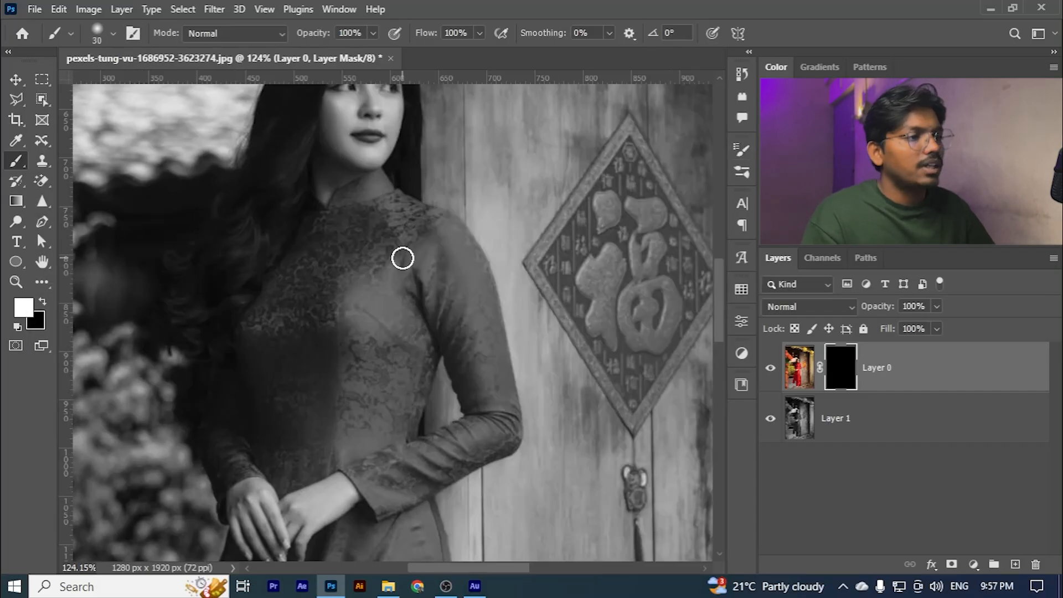
pyautogui.press(']')
pyautogui.press(']')
pyautogui.press(']')
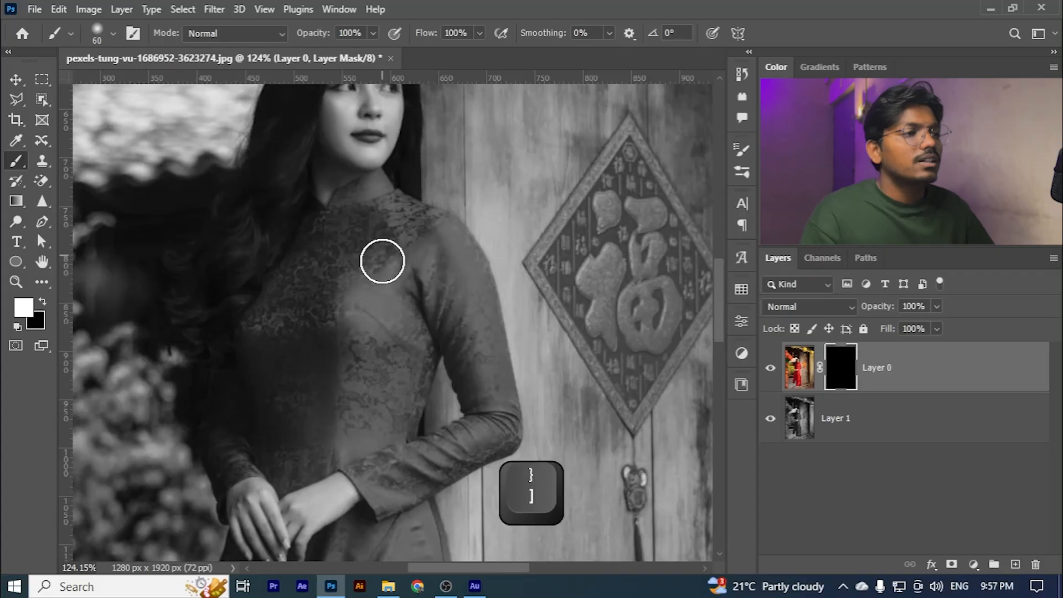
# - Paint white on the layer mask over the dress's collar, chest and waist to reveal the red
pyautogui.moveTo(384, 259)
pyautogui.mouseDown()
pyautogui.moveTo(353, 254)
pyautogui.moveTo(373, 202)
pyautogui.moveTo(357, 214)
pyautogui.moveTo(347, 309)
pyautogui.moveTo(334, 230)
pyautogui.moveTo(323, 229)
pyautogui.moveTo(297, 351)
pyautogui.moveTo(290, 283)
pyautogui.moveTo(277, 349)
pyautogui.moveTo(328, 387)
pyautogui.mouseUp()
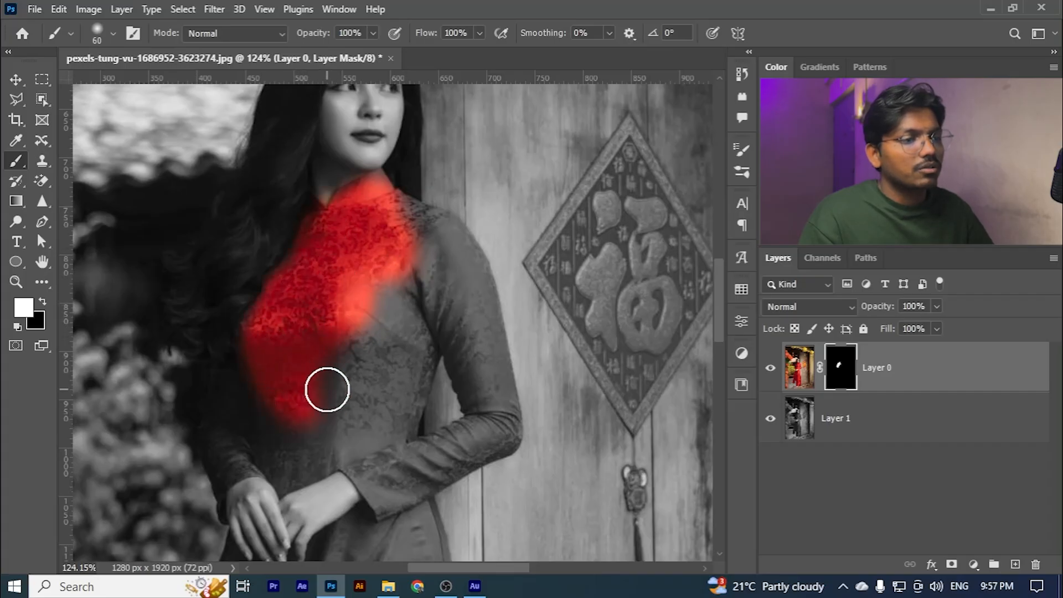
pyautogui.scroll(-3, 343, 310)
pyautogui.moveTo(363, 238)
pyautogui.mouseDown()
pyautogui.moveTo(400, 177)
pyautogui.moveTo(349, 246)
pyautogui.moveTo(399, 250)
pyautogui.moveTo(388, 206)
pyautogui.moveTo(355, 183)
pyautogui.moveTo(379, 192)
pyautogui.moveTo(374, 181)
pyautogui.moveTo(452, 250)
pyautogui.moveTo(475, 298)
pyautogui.mouseUp()
pyautogui.scroll(3, 349, 246)
pyautogui.scroll(3, 436, 227)
pyautogui.scroll(-2, 469, 279)
# - Paint white on the mask over the shoulder and the full sleeve on the wooden door's side
pyautogui.moveTo(425, 195)
pyautogui.mouseDown()
pyautogui.moveTo(394, 209)
pyautogui.moveTo(390, 193)
pyautogui.moveTo(386, 245)
pyautogui.moveTo(406, 226)
pyautogui.moveTo(426, 230)
pyautogui.moveTo(361, 336)
pyautogui.moveTo(354, 240)
pyautogui.moveTo(256, 307)
pyautogui.moveTo(336, 327)
pyautogui.moveTo(294, 304)
pyautogui.moveTo(356, 257)
pyautogui.moveTo(377, 285)
pyautogui.moveTo(366, 333)
pyautogui.moveTo(384, 392)
pyautogui.mouseUp()
pyautogui.scroll(-2, 361, 336)
pyautogui.scroll(-2, 395, 340)
pyautogui.moveTo(394, 339)
pyautogui.mouseDown()
pyautogui.moveTo(413, 305)
pyautogui.moveTo(492, 260)
pyautogui.moveTo(485, 243)
pyautogui.moveTo(550, 232)
pyautogui.moveTo(509, 239)
pyautogui.mouseUp()
pyautogui.scroll(2, 504, 237)
pyautogui.scroll(2, 507, 247)
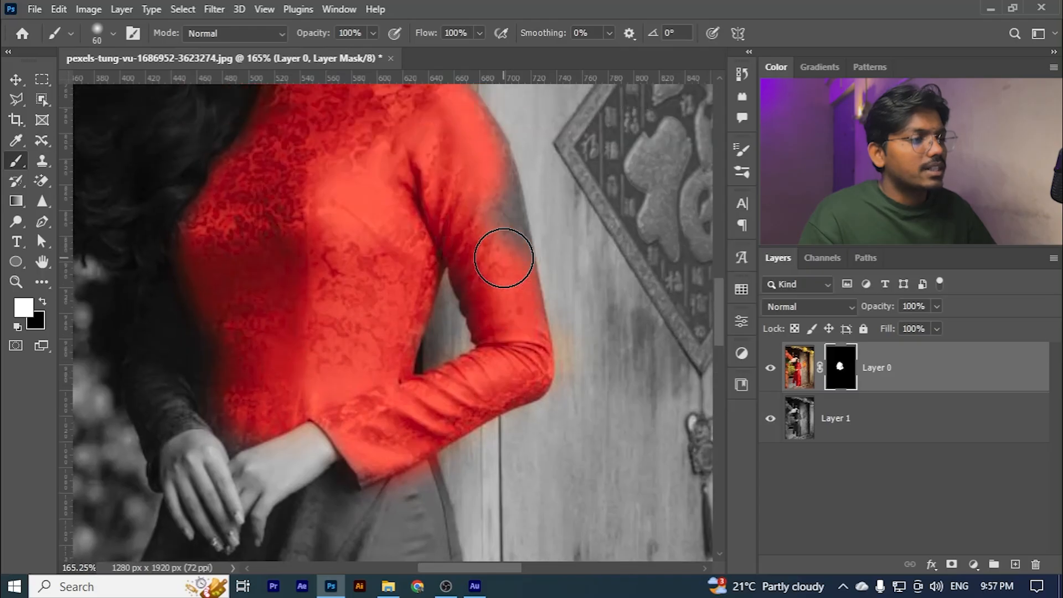
pyautogui.scroll(2, 472, 238)
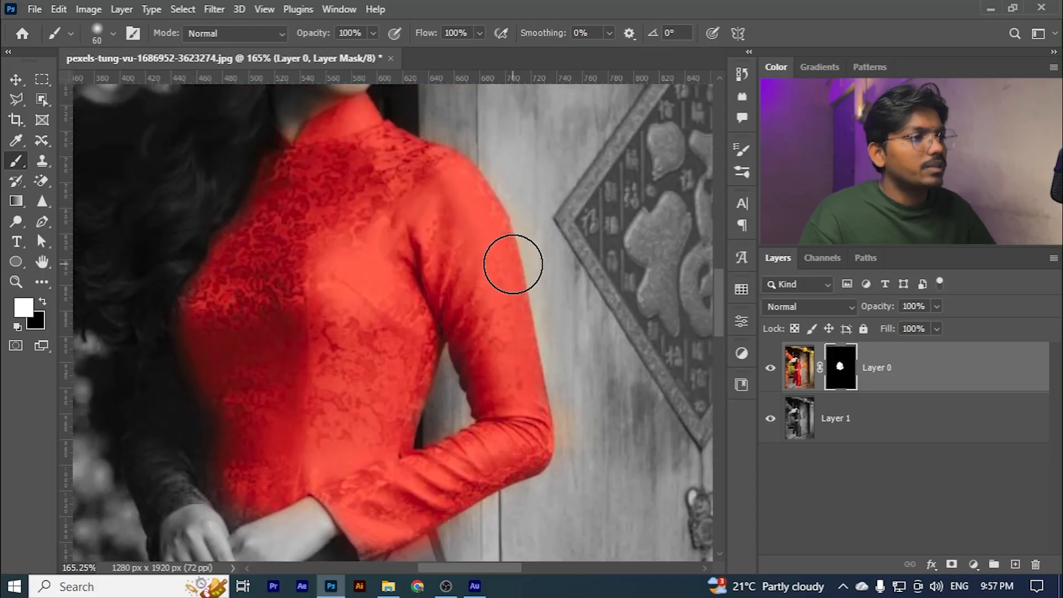
# - Reveal the red in the upper skirt just below the woman's sleeve and hands
pyautogui.scroll(-7, 515, 264)
pyautogui.scroll(-5, 376, 332)
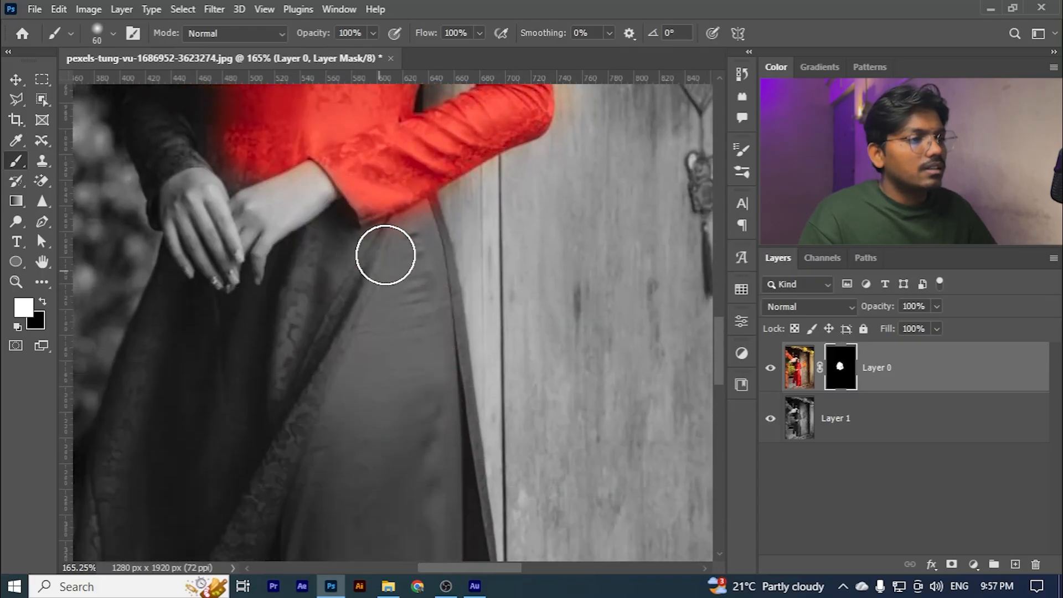
pyautogui.moveTo(385, 252); pyautogui.dragTo(334, 256)
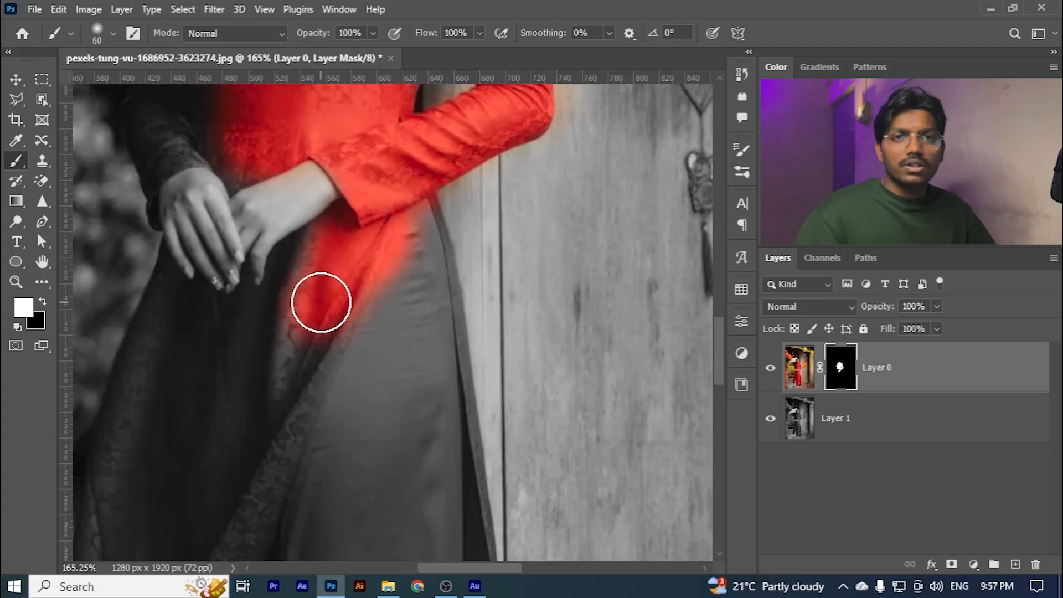
pyautogui.moveTo(321, 302)
pyautogui.mouseDown()
pyautogui.moveTo(330, 251)
pyautogui.moveTo(274, 202)
pyautogui.mouseUp()
pyautogui.scroll(-5, 329, 251)
pyautogui.scroll(3, 210, 179)
pyautogui.moveTo(210, 250)
pyautogui.mouseDown()
pyautogui.moveTo(159, 331)
pyautogui.moveTo(169, 259)
pyautogui.mouseUp()
pyautogui.scroll(2, 162, 335)
# - Reduce the brush to 35 px and paint white along the skirt's outer edge on the plants' side
pyautogui.press('[')
pyautogui.press('[')
pyautogui.press('[')
pyautogui.press('[')
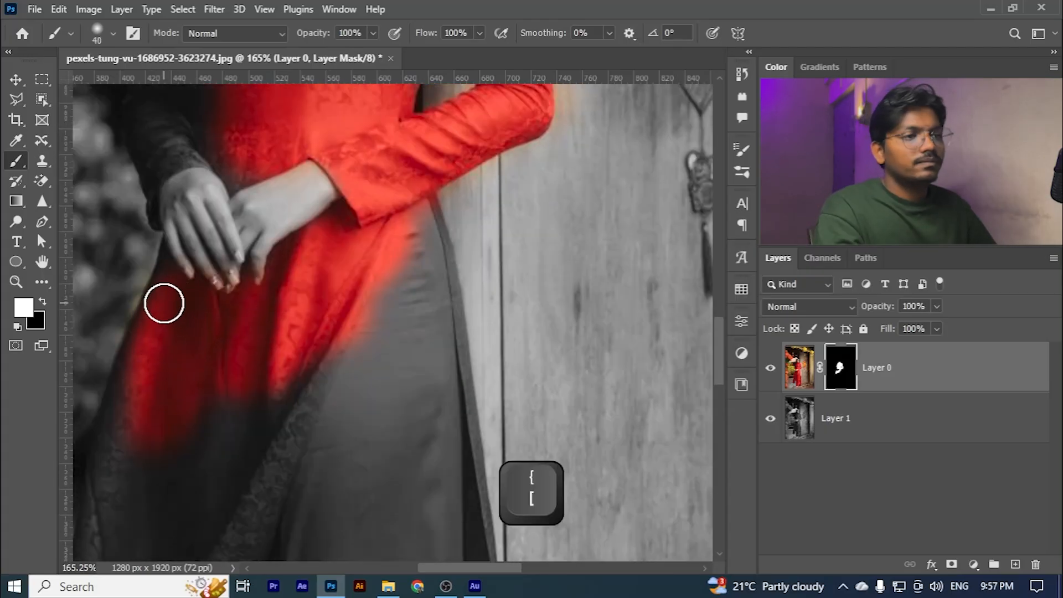
pyautogui.scroll(8, 166, 260)
pyautogui.scroll(-5, 228, 376)
pyautogui.scroll(-5, 234, 369)
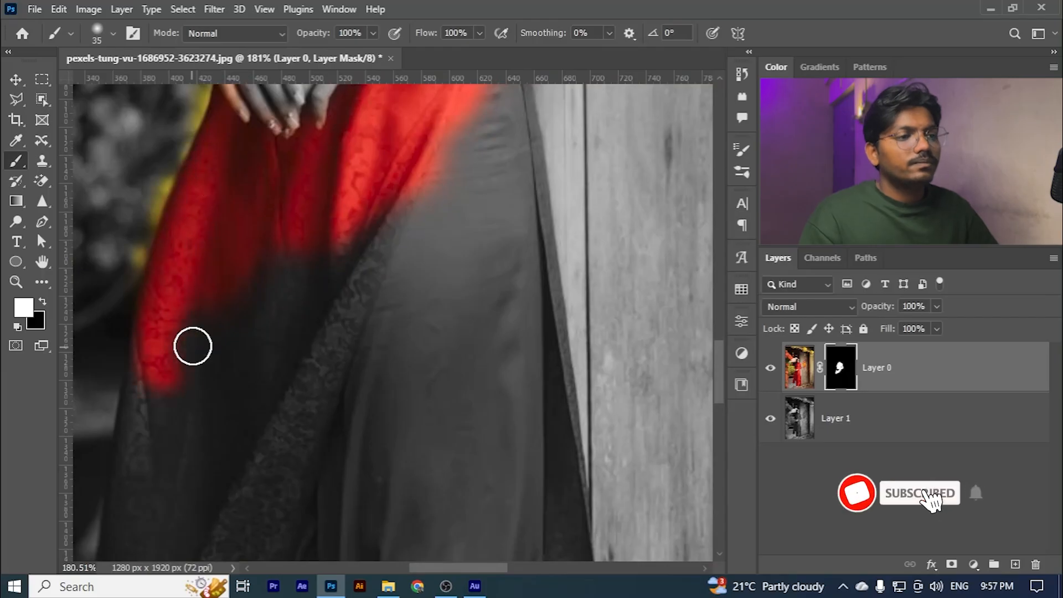
pyautogui.moveTo(149, 444); pyautogui.dragTo(244, 323)
pyautogui.scroll(-7, 344, 316)
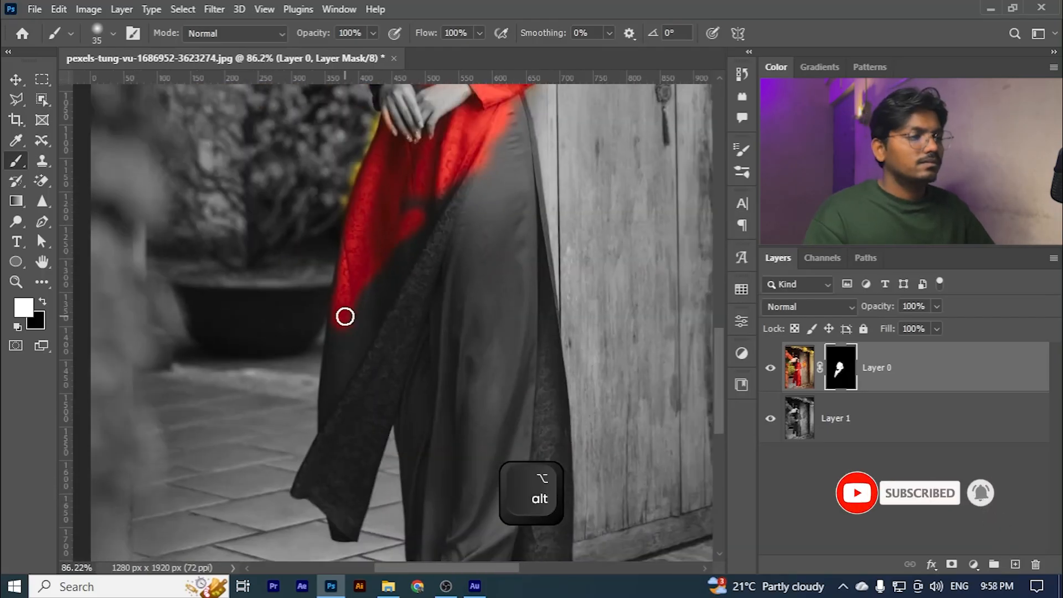
# - Enlarge the brush to 175 px and reveal the rest of the skirt and trousers down to the hem
pyautogui.press(']')
pyautogui.press(']')
pyautogui.press(']')
pyautogui.press(']')
pyautogui.press(']')
pyautogui.press(']')
pyautogui.press(']')
pyautogui.press(']')
pyautogui.press(']')
pyautogui.press(']')
pyautogui.press(']')
pyautogui.moveTo(395, 283)
pyautogui.mouseDown()
pyautogui.moveTo(336, 429)
pyautogui.moveTo(387, 382)
pyautogui.moveTo(428, 255)
pyautogui.moveTo(458, 223)
pyautogui.moveTo(470, 367)
pyautogui.moveTo(449, 469)
pyautogui.moveTo(418, 441)
pyautogui.moveTo(421, 499)
pyautogui.mouseUp()
pyautogui.scroll(6, 409, 393)
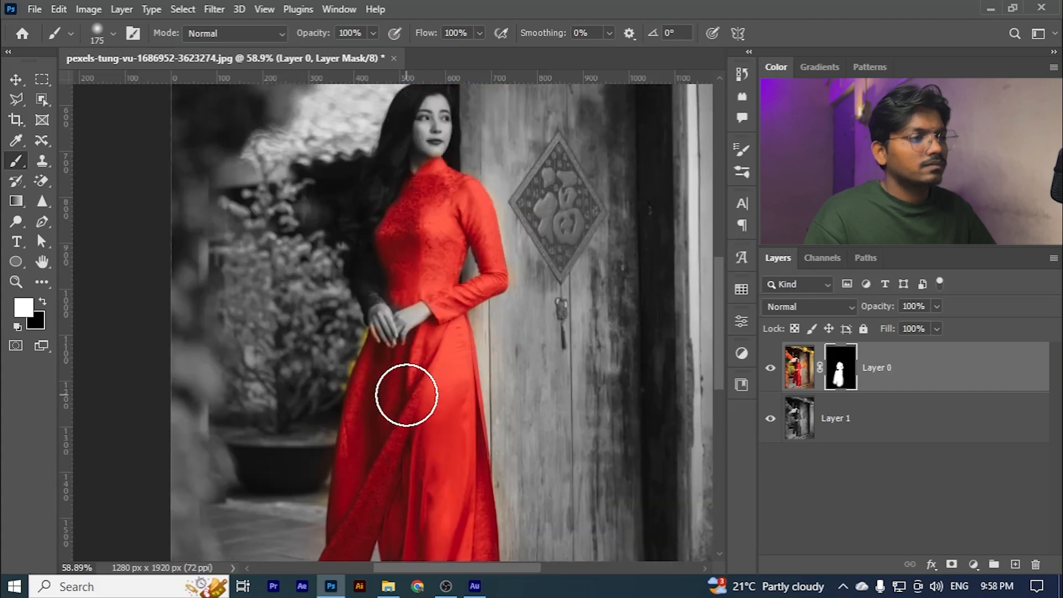
# - Reduce the brush to 80 px and paint white over the remaining grey sleeve on the plants' side
pyautogui.press('[')
pyautogui.press('[')
pyautogui.press('[')
pyautogui.press('[')
pyautogui.press('[')
pyautogui.moveTo(363, 297); pyautogui.dragTo(361, 373)
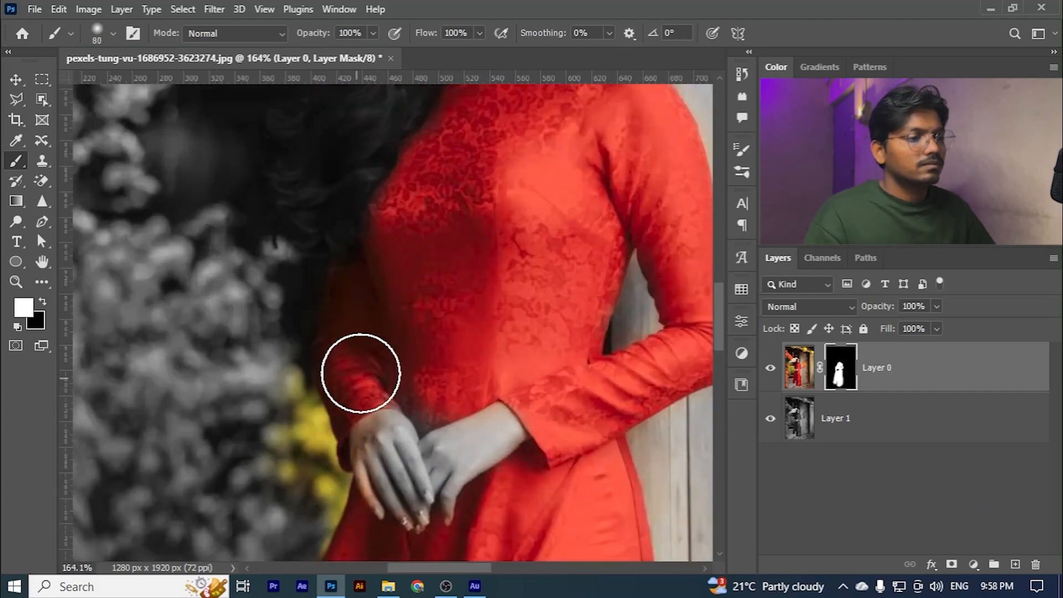
pyautogui.scroll(-5, 447, 426)
pyautogui.scroll(-4, 434, 444)
pyautogui.scroll(-2, 438, 398)
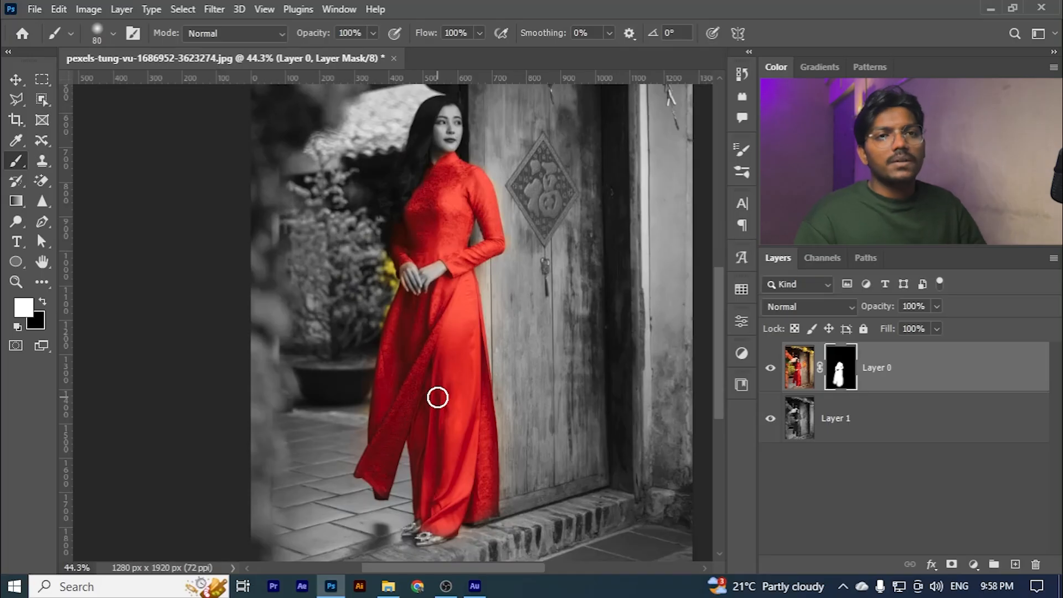
# - Reduce the brush to 45 px for close work on the skirt's lower edge beside the pot
pyautogui.scroll(-3, 437, 398)
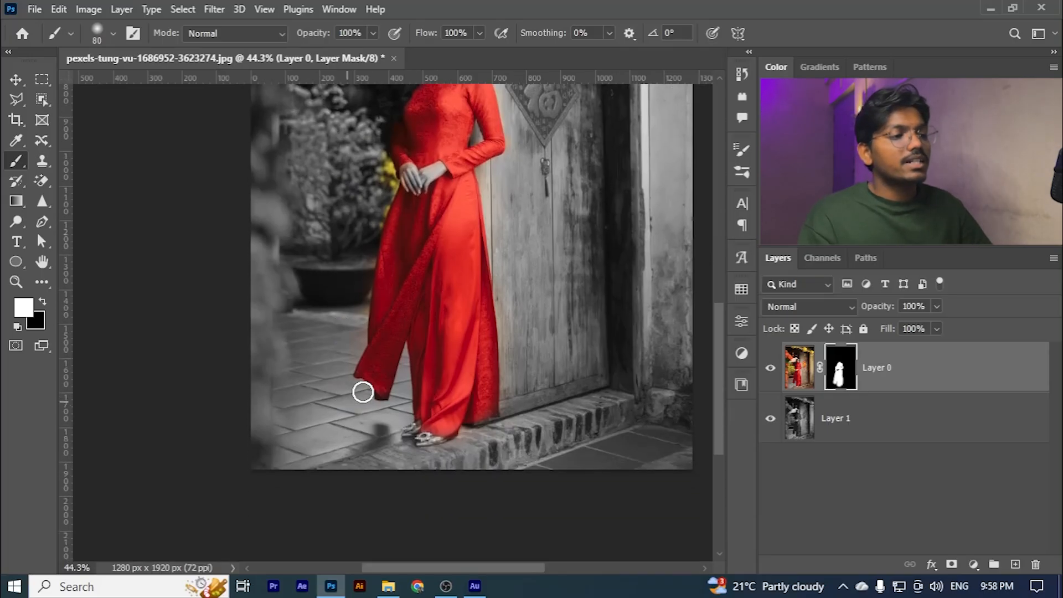
pyautogui.scroll(5, 362, 262)
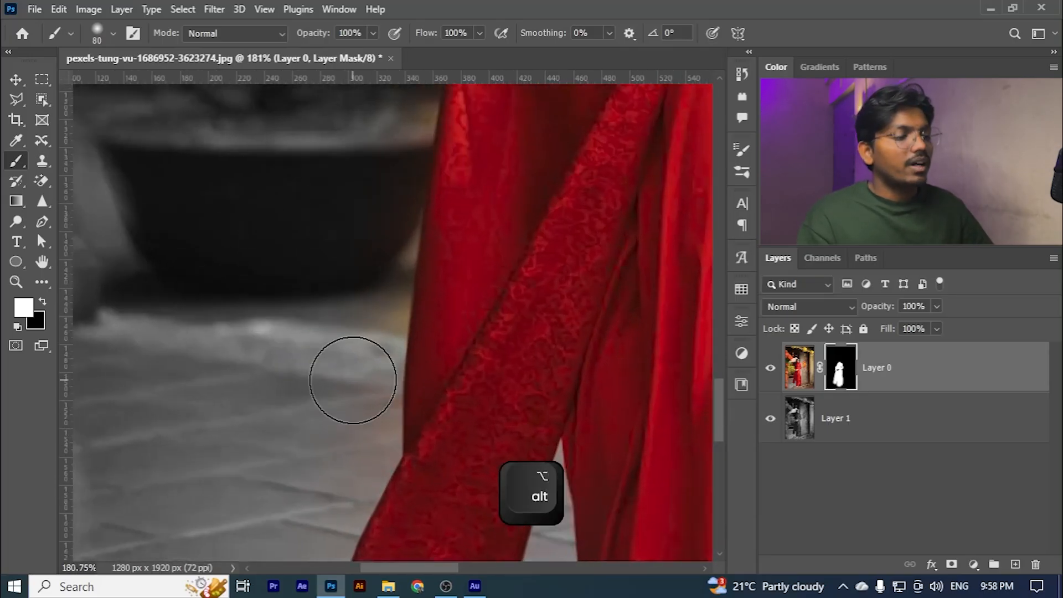
pyautogui.press('[')
pyautogui.press('[')
pyautogui.press('[')
pyautogui.press('[')
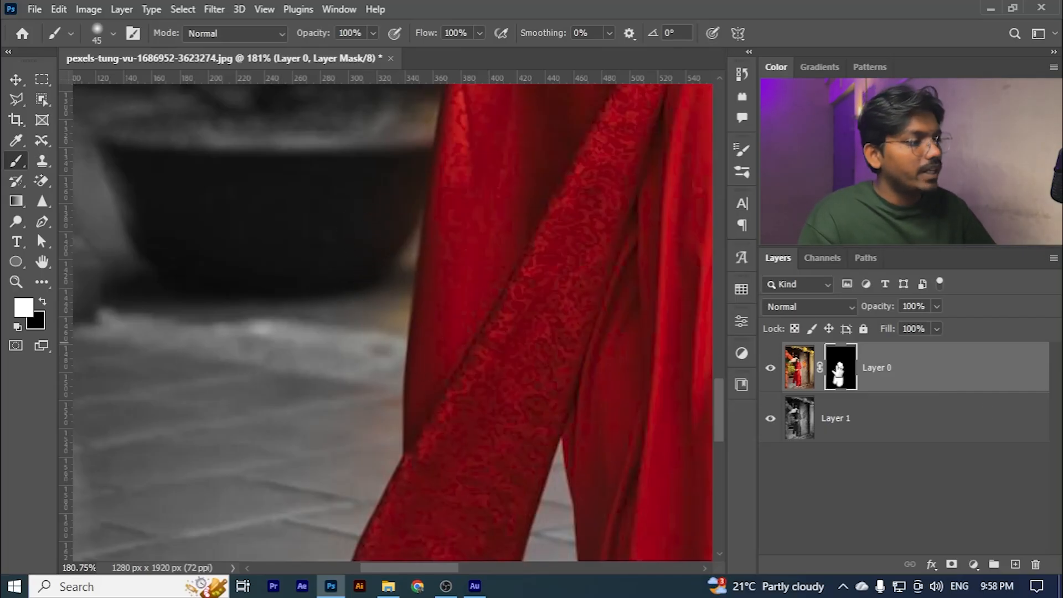
# - Display Layer 0's mask on its own to examine its white and black areas, and return to the image view
pyautogui.keyDown('alt'); pyautogui.click(840, 368); pyautogui.keyUp('alt')
pyautogui.scroll(-5, 421, 310)
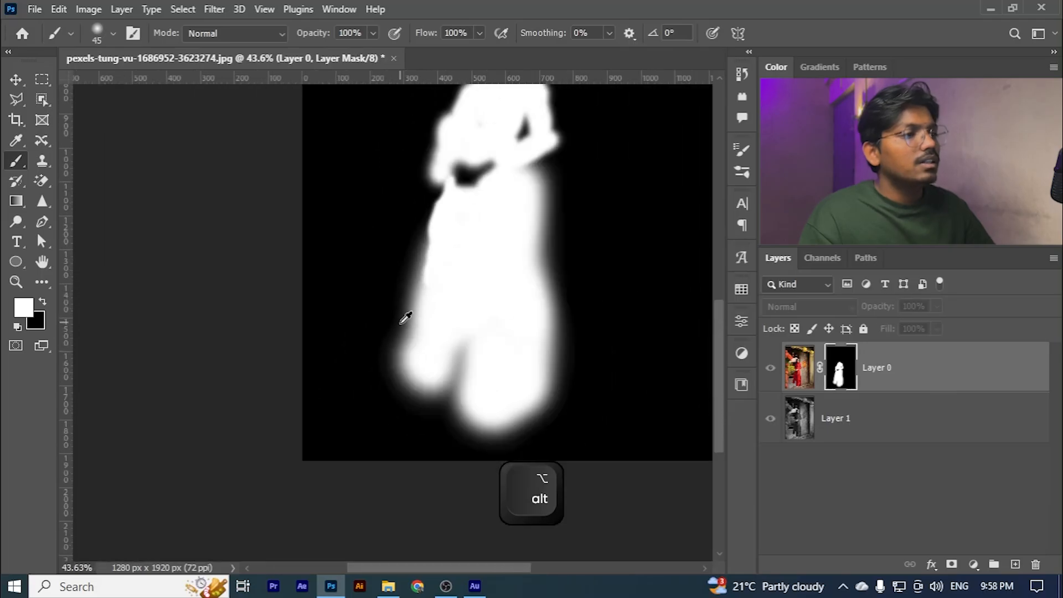
pyautogui.scroll(4, 510, 161)
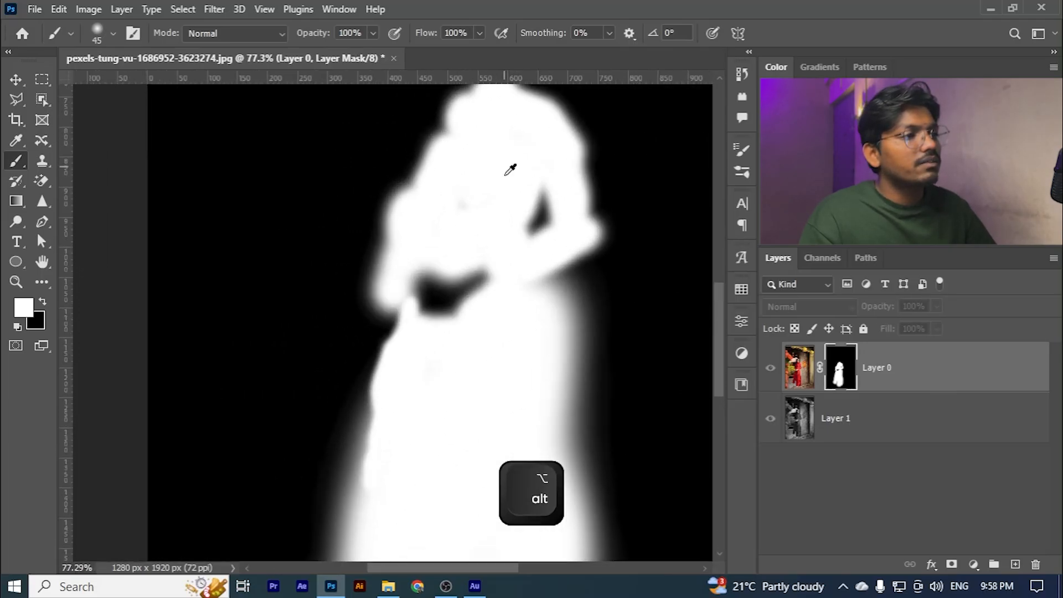
pyautogui.scroll(2, 505, 174)
pyautogui.keyDown('alt'); pyautogui.click(834, 373); pyautogui.keyUp('alt')
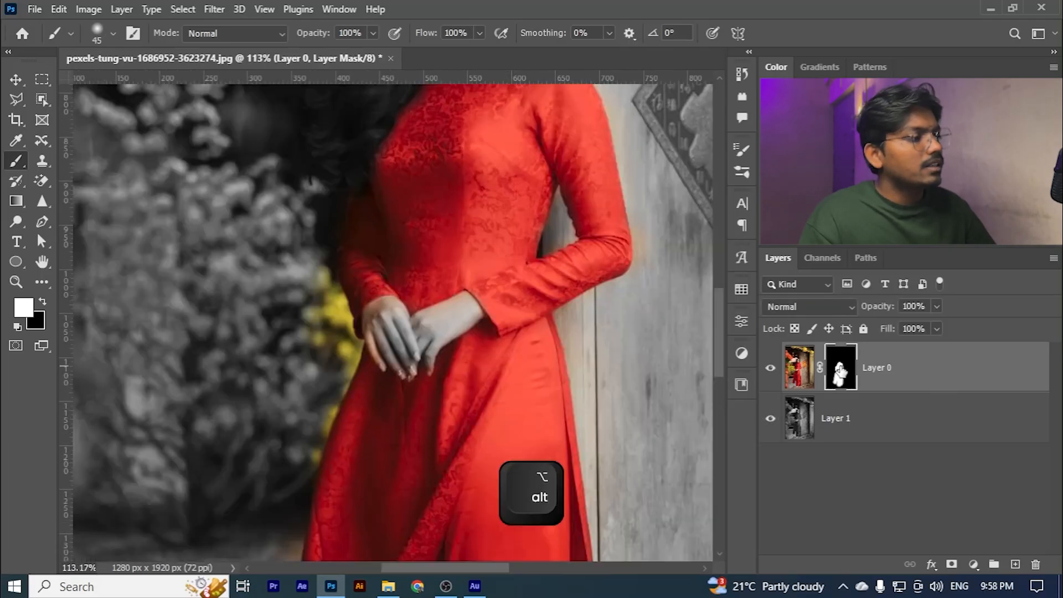
pyautogui.scroll(-1, 365, 297)
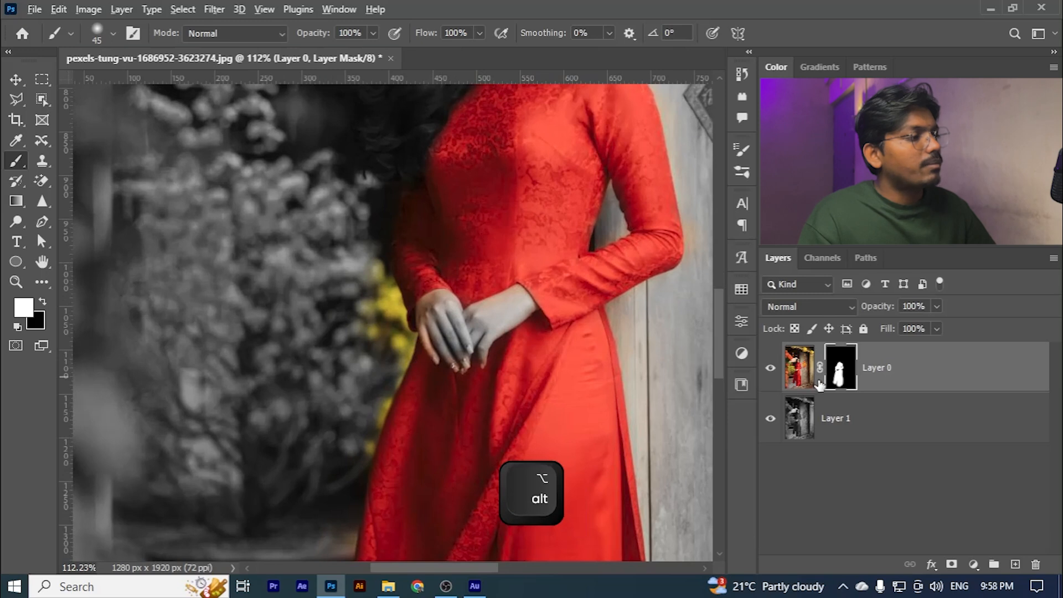
pyautogui.keyDown('alt'); pyautogui.click(836, 377); pyautogui.keyUp('alt')
pyautogui.keyDown('alt'); pyautogui.scroll(-5, 356, 308); pyautogui.keyUp('alt')
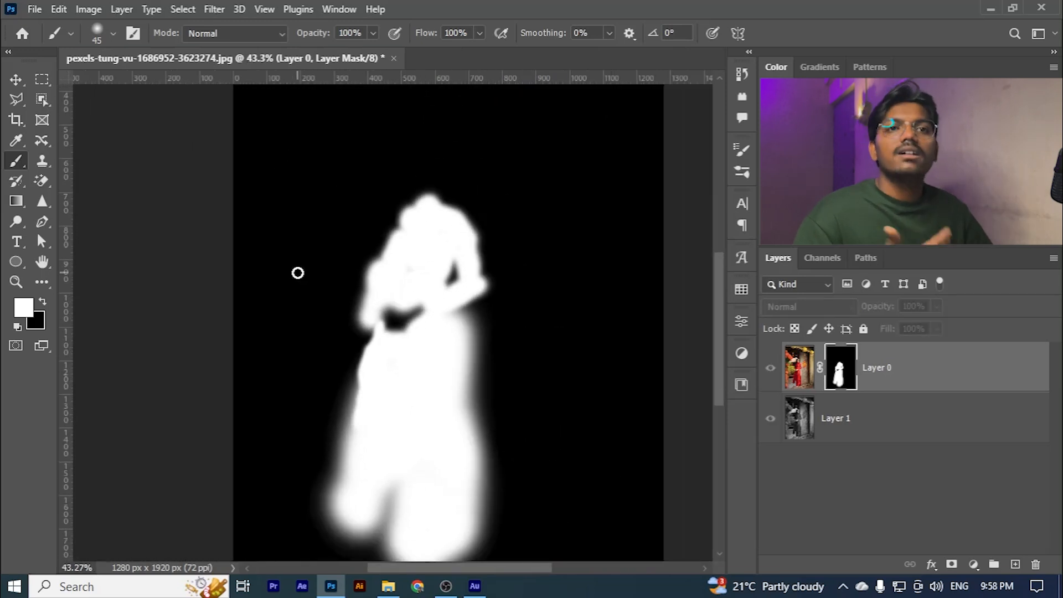
pyautogui.keyDown('alt'); pyautogui.click(841, 372); pyautogui.keyUp('alt')
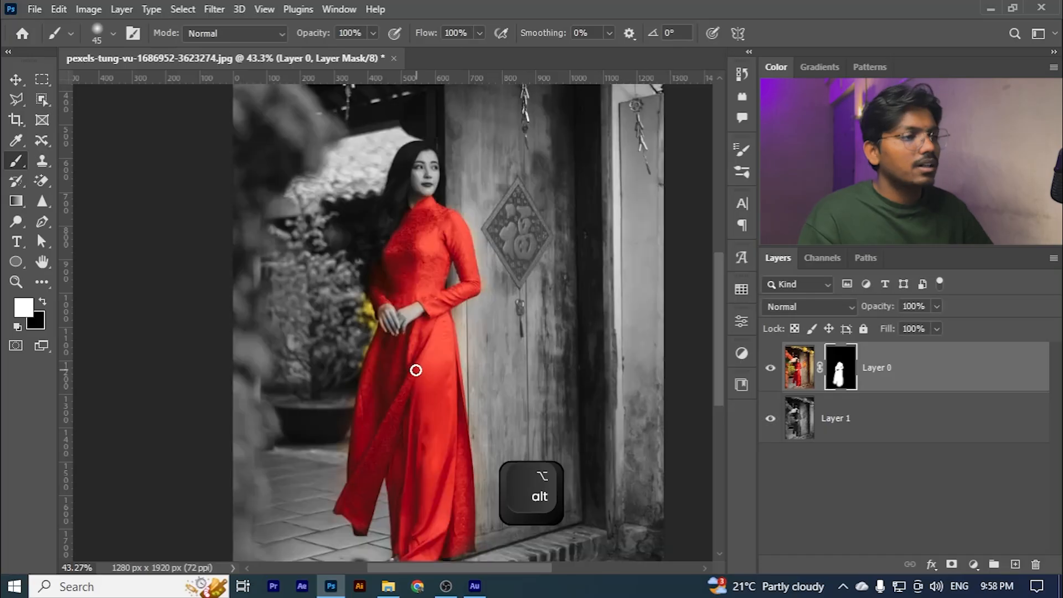
# - Paint black on the mask beside the skirt's lower edge to remove the colour spill on the pot and floor
pyautogui.keyDown('alt'); pyautogui.scroll(2, 388, 368); pyautogui.keyUp('alt')
pyautogui.keyDown('alt'); pyautogui.scroll(7, 358, 364); pyautogui.keyUp('alt')
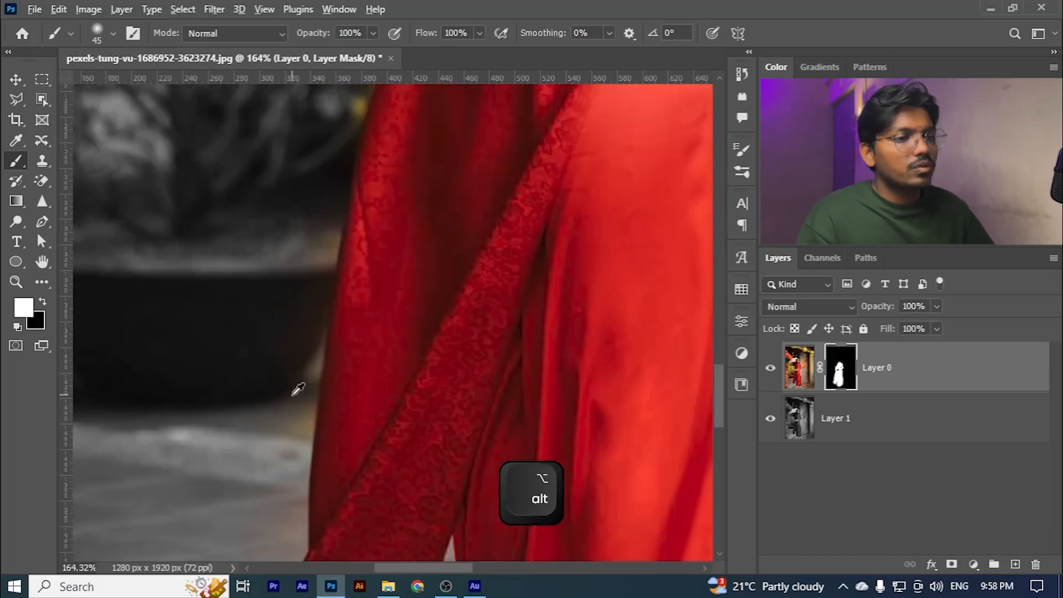
pyautogui.press('x')
pyautogui.press('x')
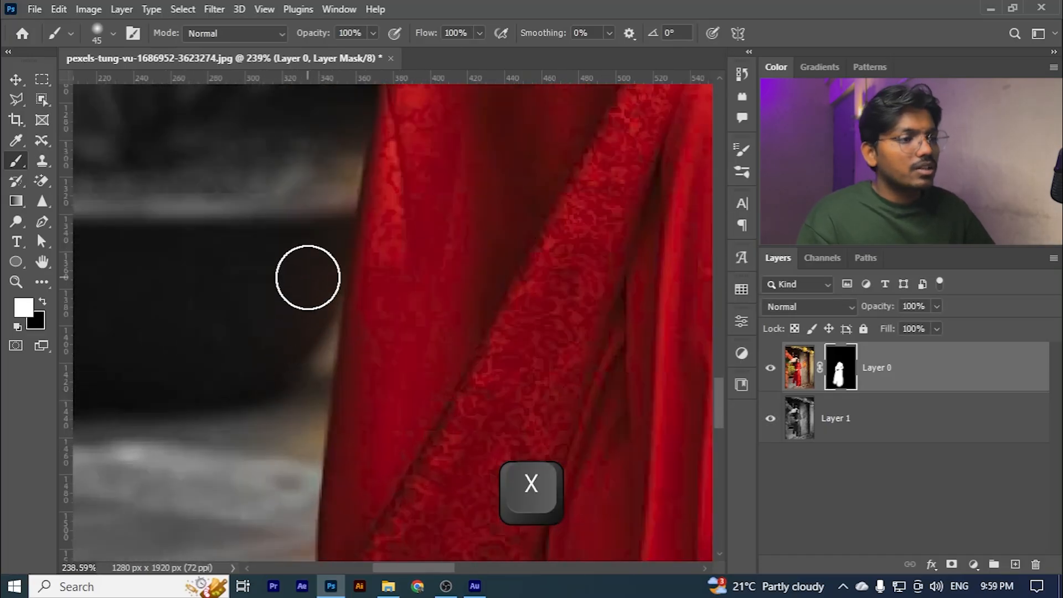
pyautogui.scroll(-3, 305, 250)
pyautogui.press('x')
pyautogui.moveTo(287, 285); pyautogui.dragTo(289, 154)
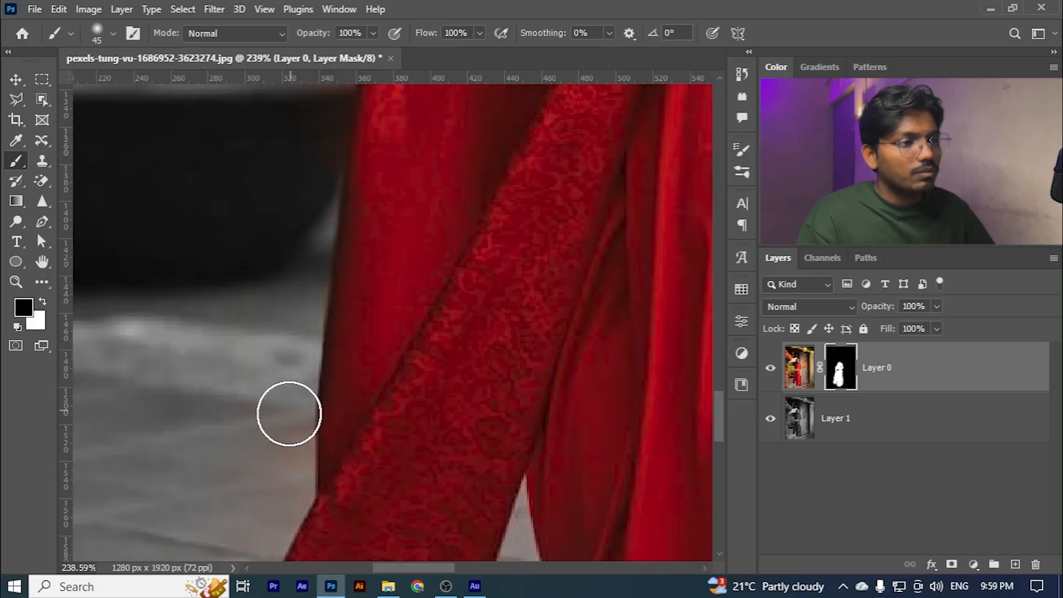
pyautogui.scroll(-3, 271, 354)
pyautogui.scroll(-1, 266, 335)
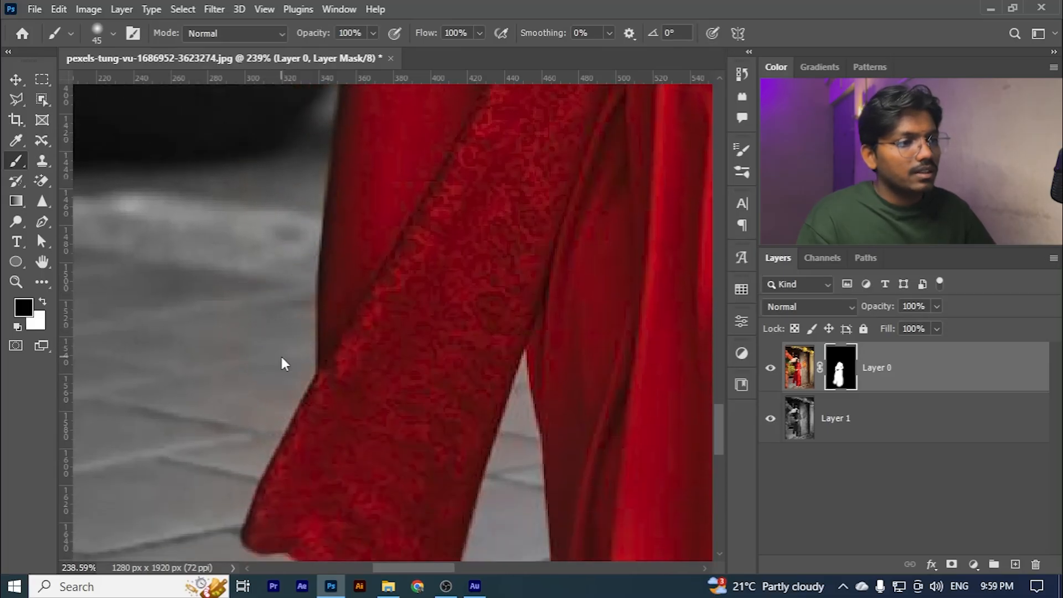
# - Reduce the brush to 25 px and clean the colour spill around the hem's pointed corner with black
pyautogui.press('[')
pyautogui.press('[')
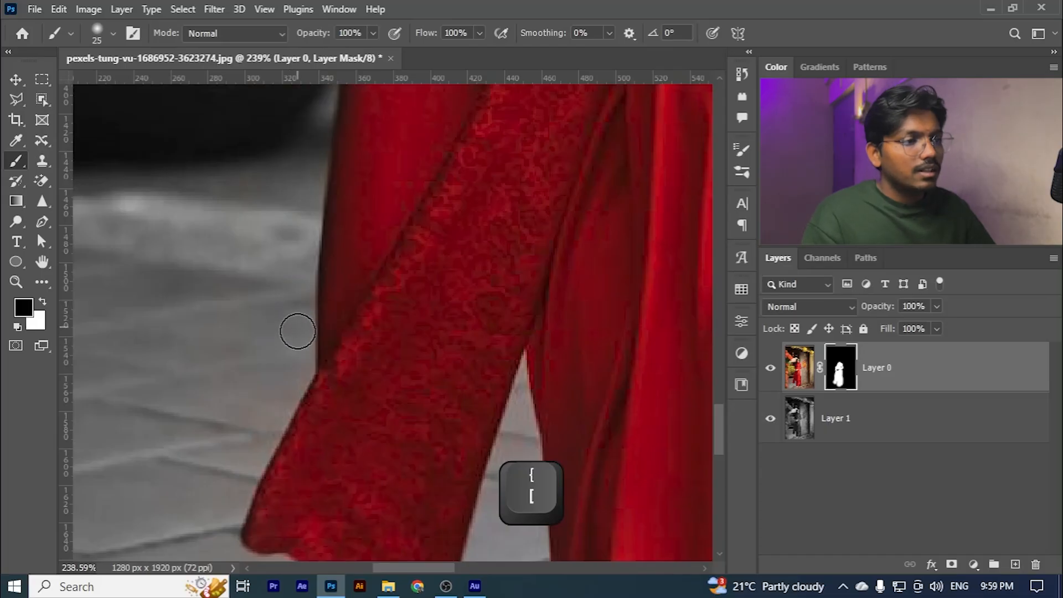
pyautogui.scroll(-2, 261, 387)
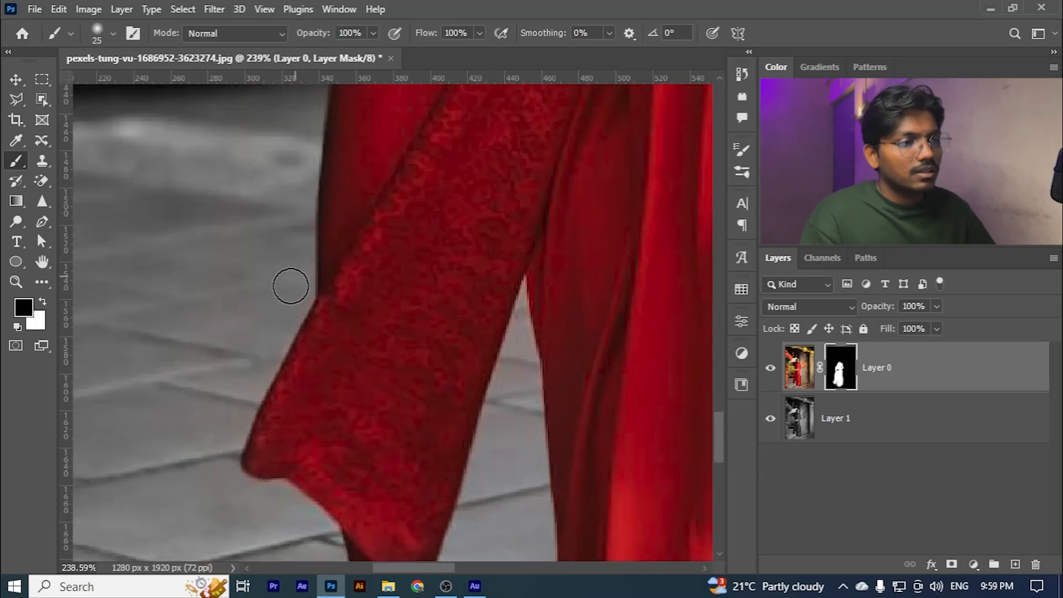
pyautogui.scroll(-3, 229, 405)
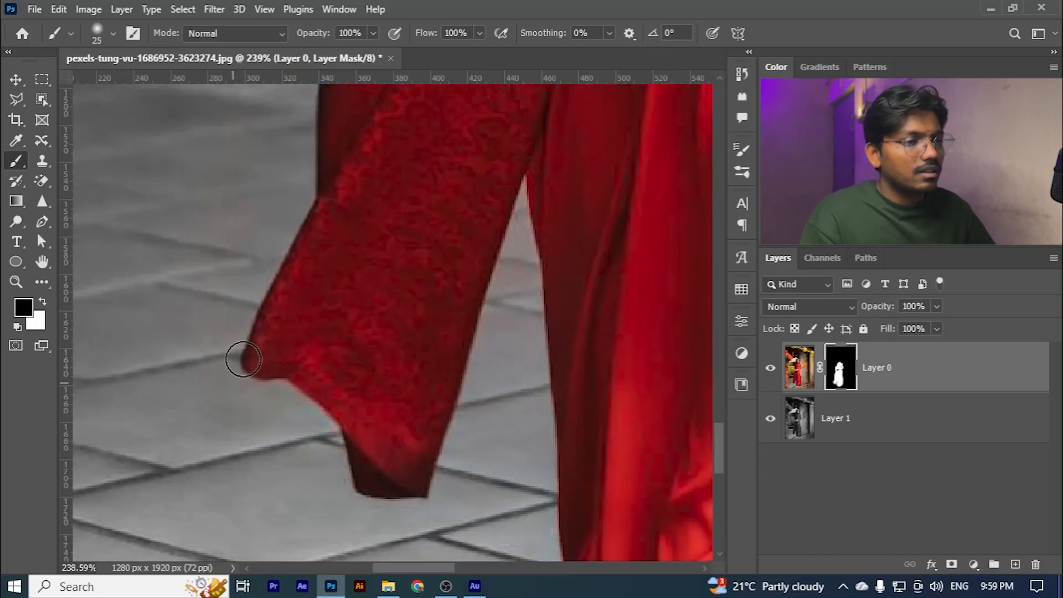
pyautogui.scroll(8, 277, 421)
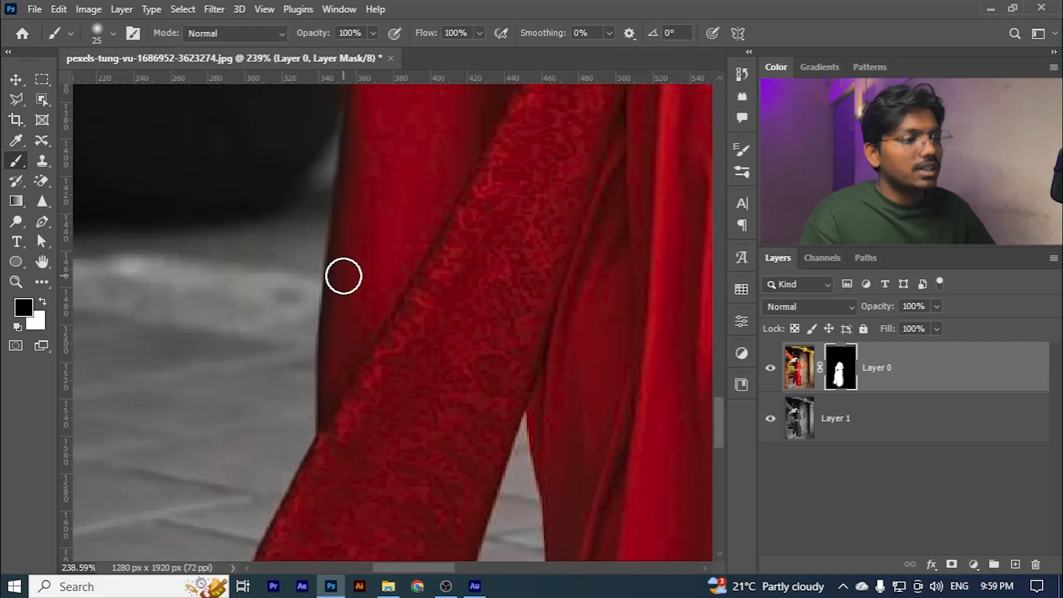
# - Touch up the skirt's lower edge in white and paint out the colour spill beside the pot in black on the mask
pyautogui.press('x')
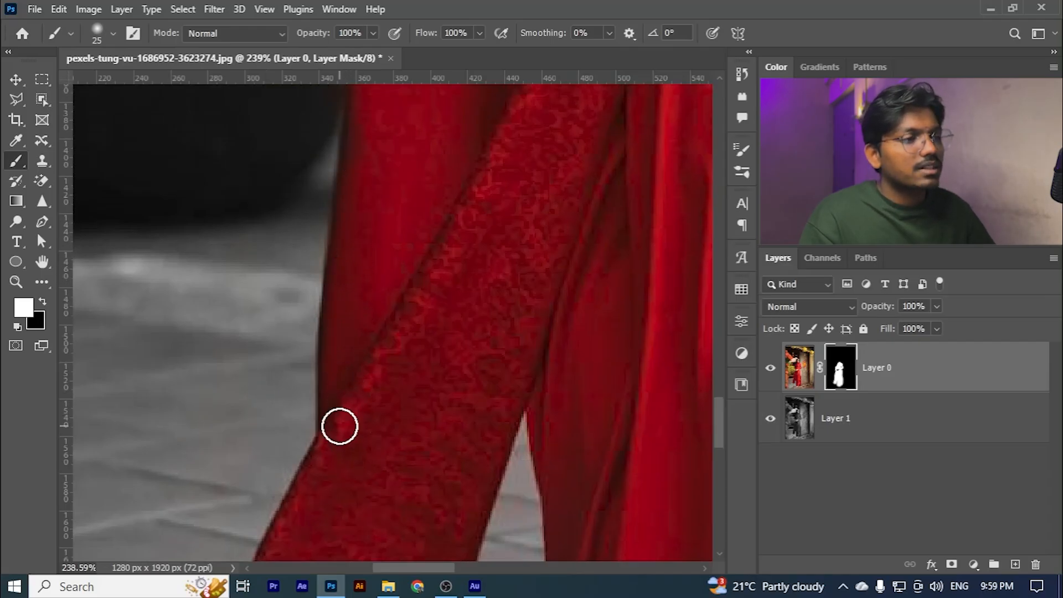
pyautogui.scroll(3, 340, 425)
pyautogui.press('x')
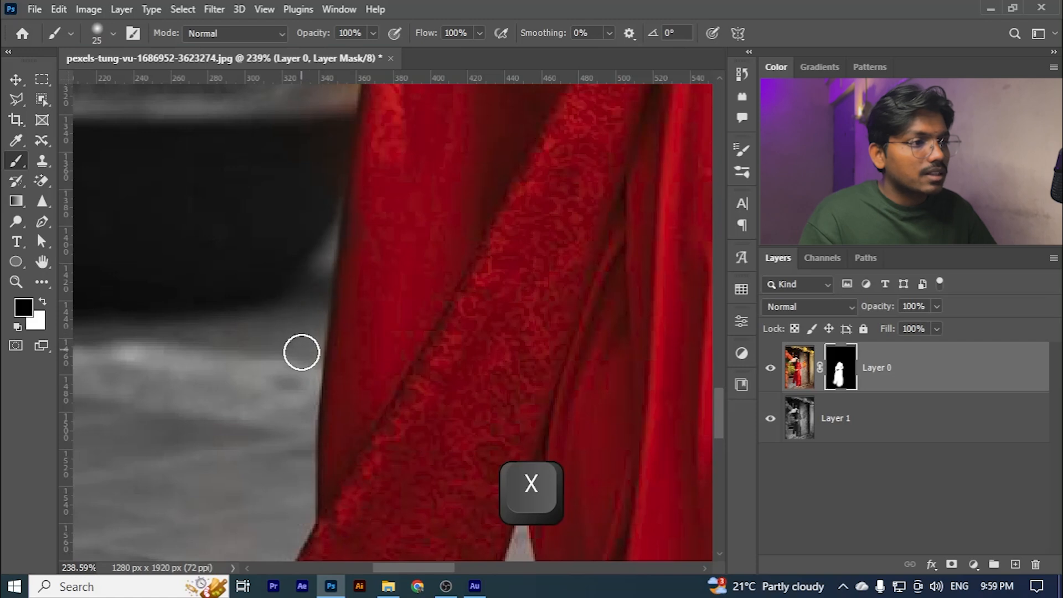
pyautogui.scroll(2, 325, 316)
pyautogui.scroll(2, 324, 315)
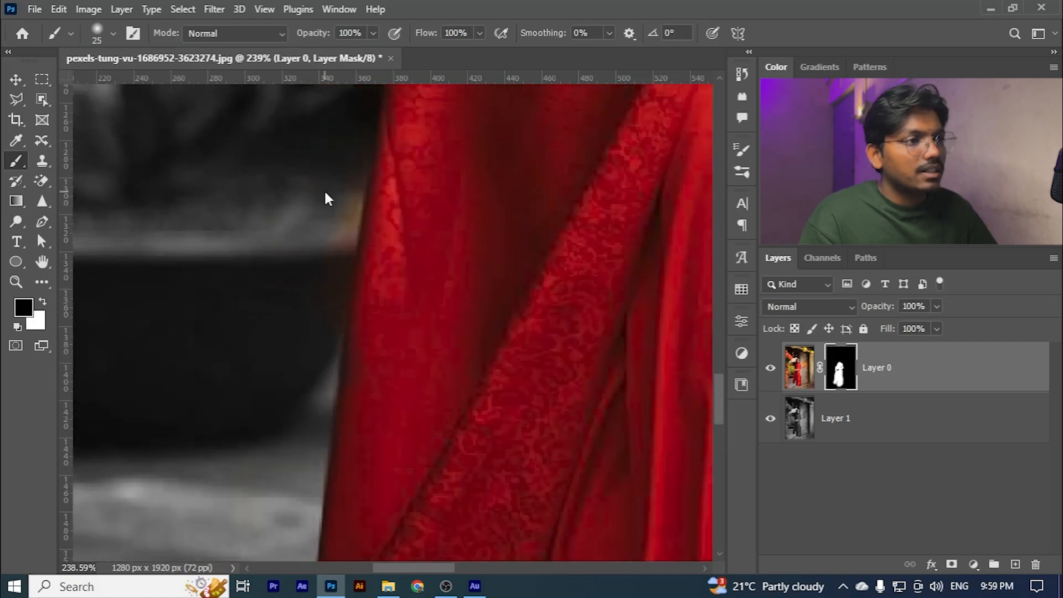
pyautogui.scroll(-2, 318, 315)
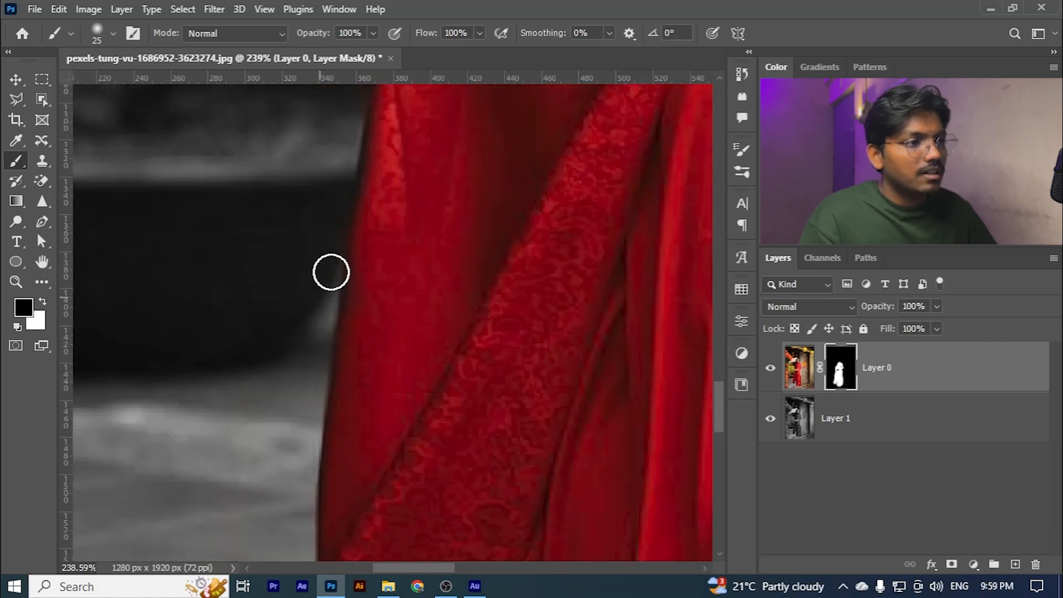
# - Paint white on the mask along the skirt's edge beside the pot's rim to restore the red fabric
pyautogui.press('x')
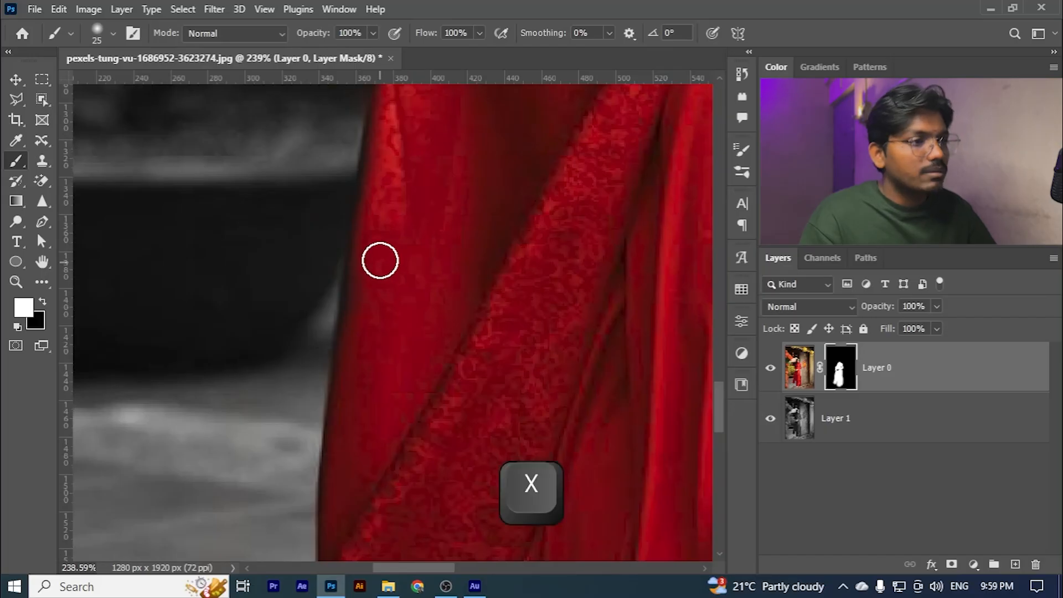
pyautogui.keyDown('alt'); pyautogui.scroll(-3, 358, 380); pyautogui.keyUp('alt')
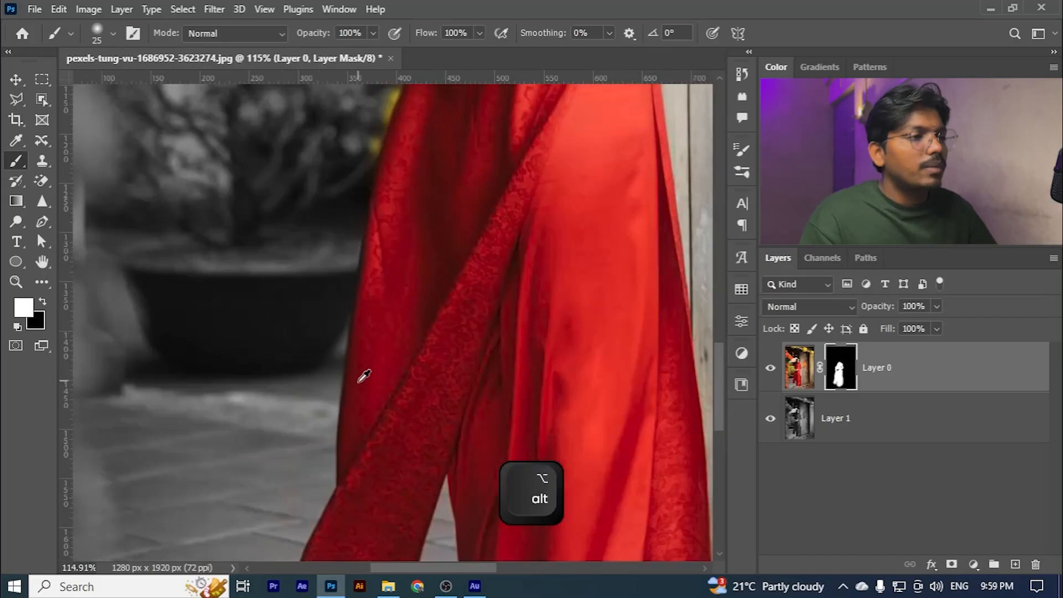
pyautogui.keyDown('alt'); pyautogui.scroll(4, 383, 304); pyautogui.keyUp('alt')
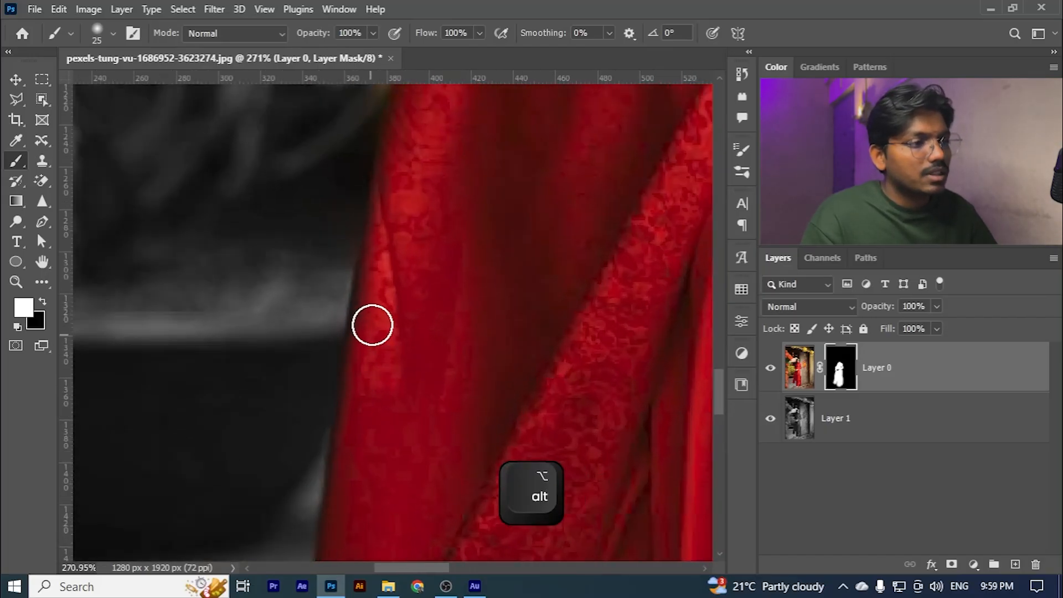
pyautogui.keyDown('alt'); pyautogui.scroll(-3, 410, 292); pyautogui.keyUp('alt')
pyautogui.keyDown('alt'); pyautogui.scroll(2, 409, 287); pyautogui.keyUp('alt')
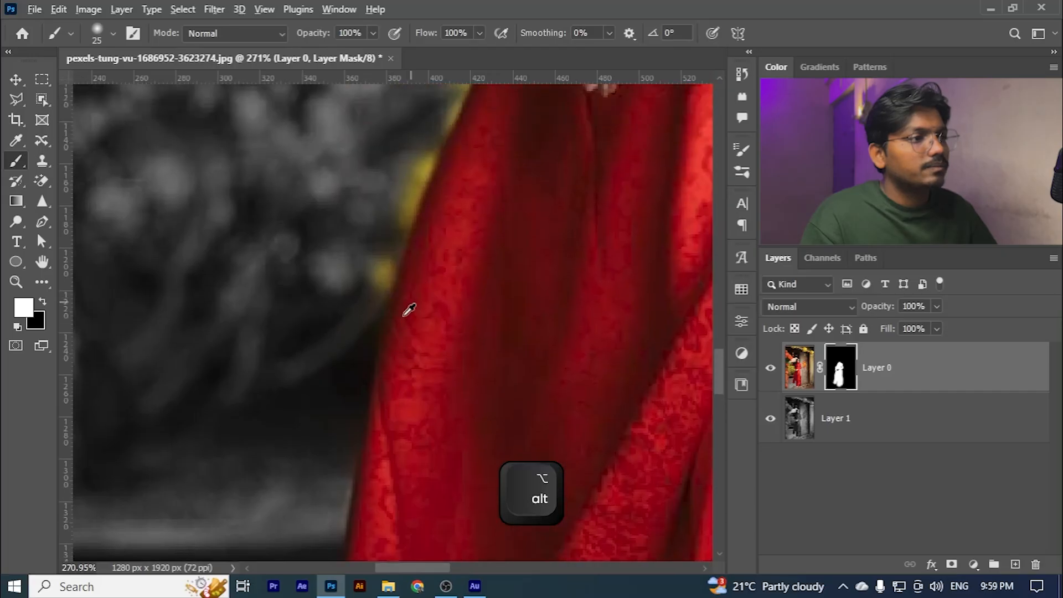
# - Paint black over the yellow flower spill beside the sleeve and along the skirt's edge below the hand
pyautogui.press('x')
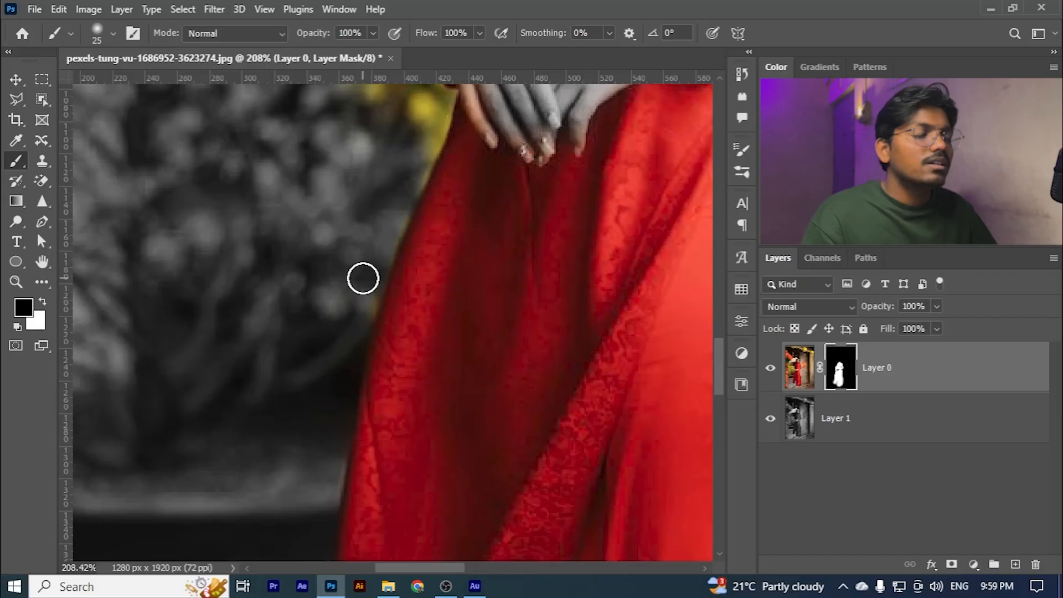
pyautogui.scroll(3, 377, 233)
pyautogui.scroll(1, 386, 197)
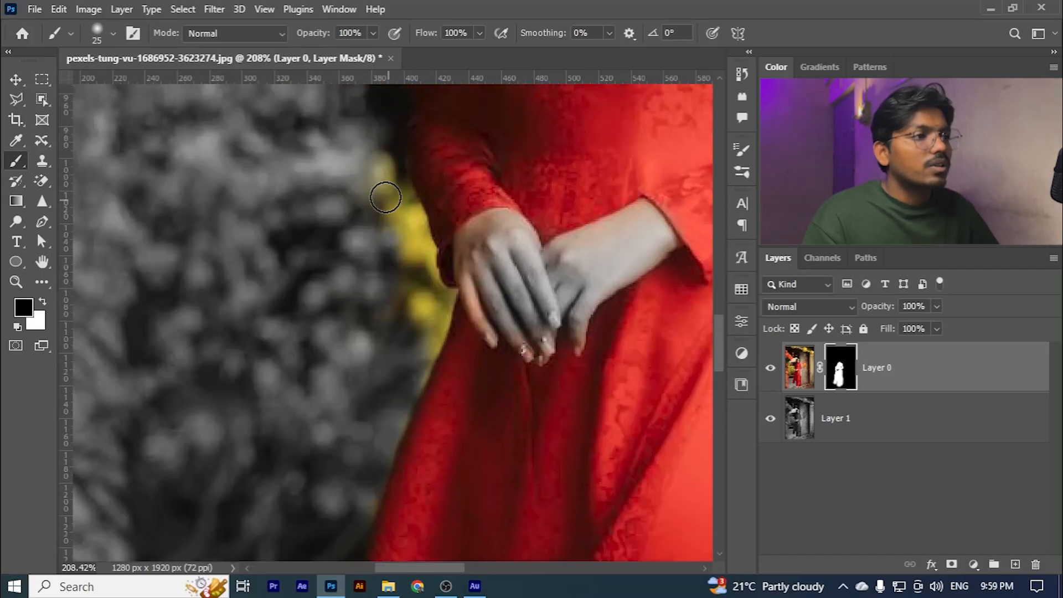
pyautogui.moveTo(385, 197)
pyautogui.mouseDown()
pyautogui.moveTo(383, 170)
pyautogui.moveTo(410, 213)
pyautogui.moveTo(416, 272)
pyautogui.moveTo(412, 216)
pyautogui.moveTo(399, 237)
pyautogui.mouseUp()
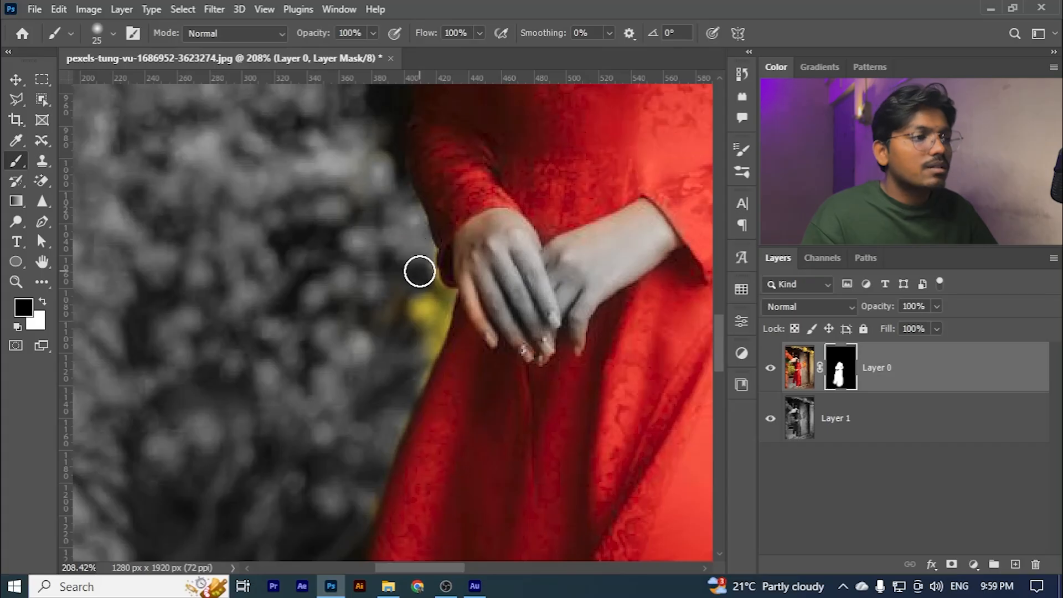
pyautogui.moveTo(419, 272)
pyautogui.mouseDown()
pyautogui.moveTo(403, 312)
pyautogui.moveTo(415, 285)
pyautogui.moveTo(430, 305)
pyautogui.moveTo(429, 286)
pyautogui.moveTo(419, 330)
pyautogui.moveTo(395, 313)
pyautogui.moveTo(436, 305)
pyautogui.moveTo(416, 365)
pyautogui.moveTo(437, 300)
pyautogui.moveTo(421, 302)
pyautogui.moveTo(439, 350)
pyautogui.mouseUp()
pyautogui.scroll(2, 436, 301)
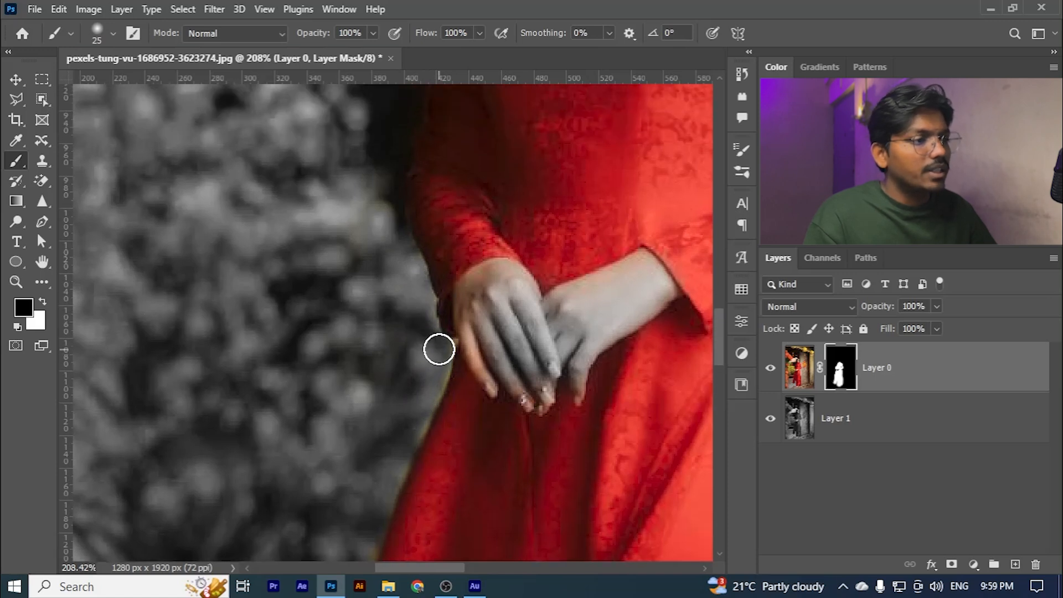
pyautogui.scroll(-3, 421, 412)
pyautogui.scroll(-4, 391, 371)
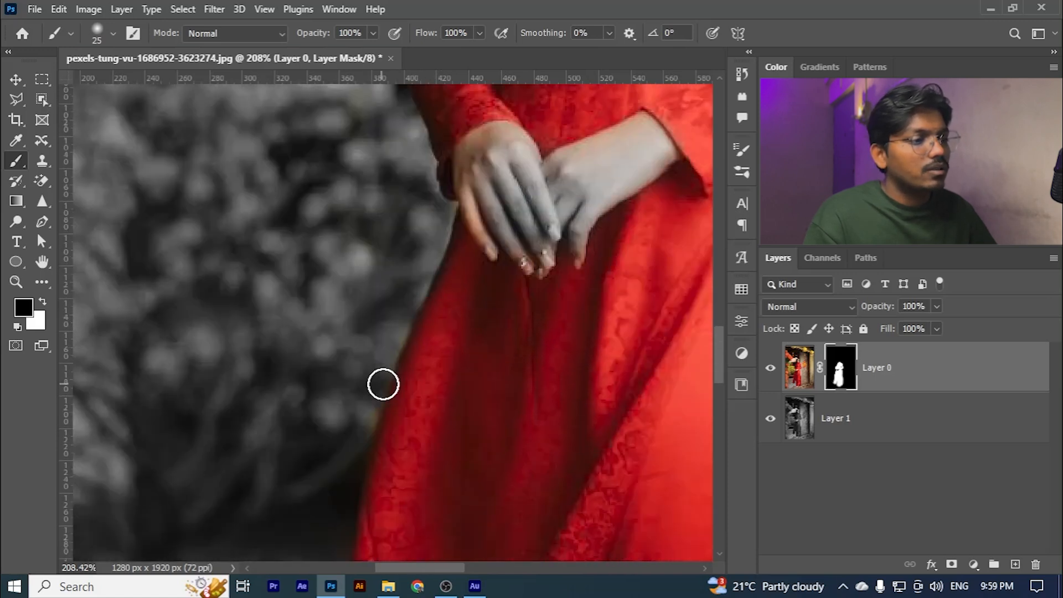
pyautogui.scroll(5, 394, 332)
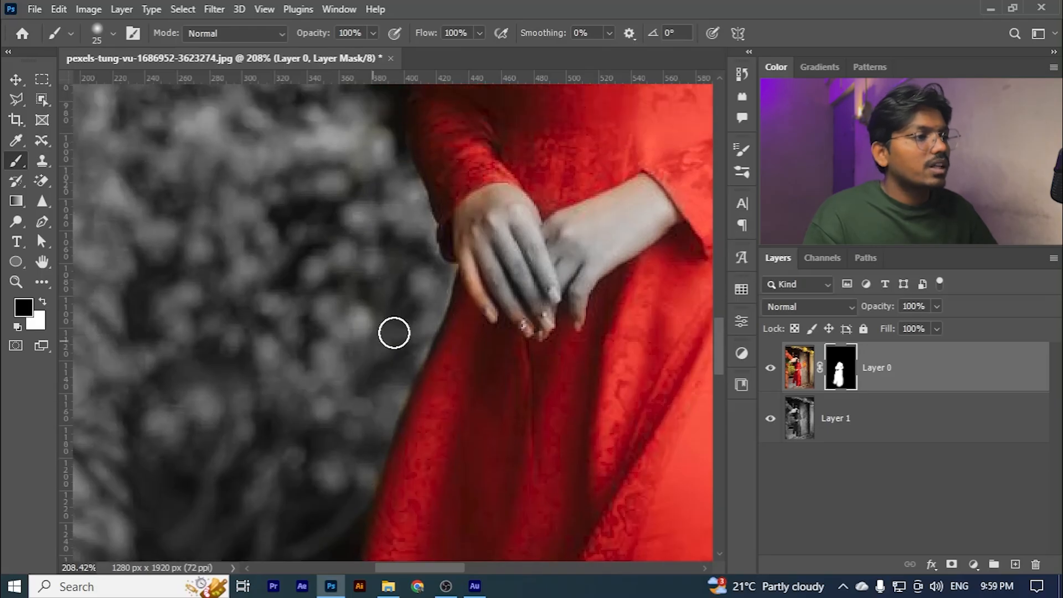
# - Reveal skin colour on the front hand's fingers with white, and start painting it back out with black
pyautogui.press('x')
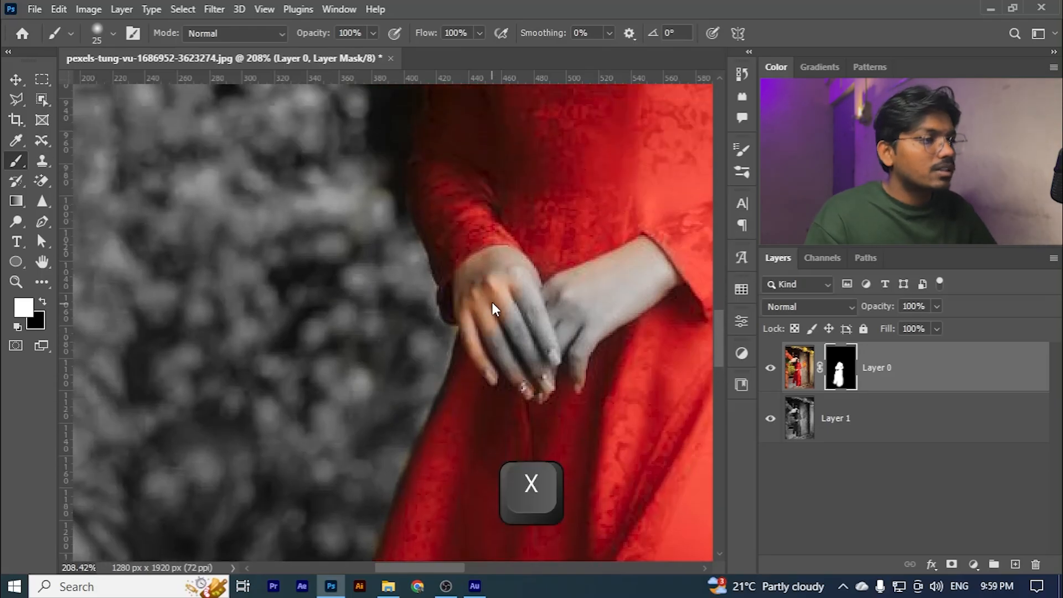
pyautogui.moveTo(503, 307)
pyautogui.mouseDown()
pyautogui.moveTo(503, 349)
pyautogui.moveTo(523, 362)
pyautogui.moveTo(489, 316)
pyautogui.moveTo(493, 329)
pyautogui.moveTo(490, 303)
pyautogui.moveTo(518, 245)
pyautogui.moveTo(511, 257)
pyautogui.moveTo(502, 239)
pyautogui.moveTo(470, 227)
pyautogui.moveTo(458, 241)
pyautogui.moveTo(457, 318)
pyautogui.moveTo(464, 281)
pyautogui.moveTo(435, 274)
pyautogui.moveTo(458, 386)
pyautogui.mouseUp()
pyautogui.press('x')
pyautogui.scroll(2, 500, 296)
pyautogui.scroll(2, 500, 295)
pyautogui.scroll(-1, 477, 405)
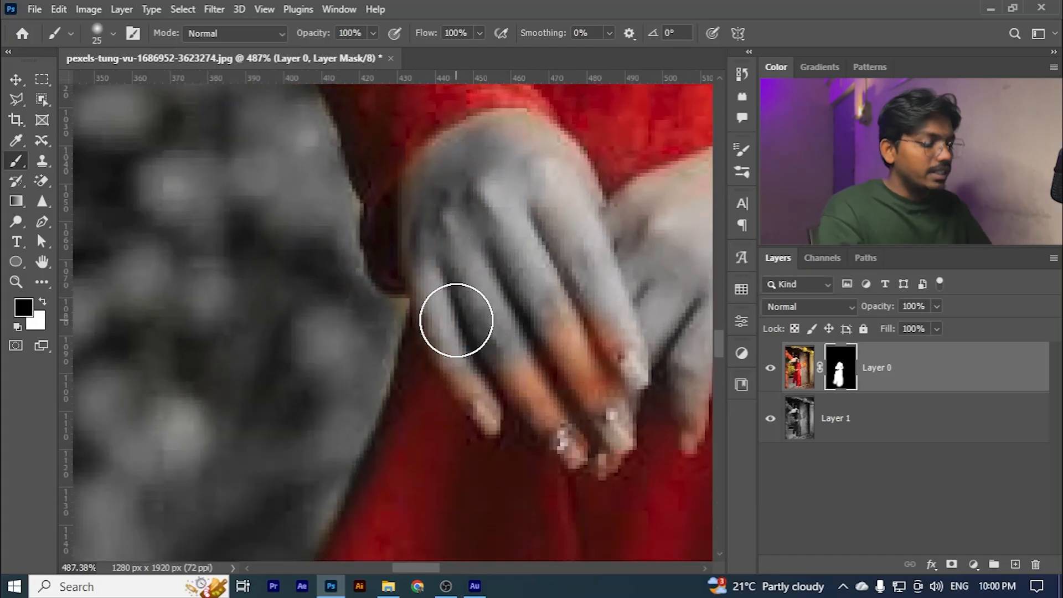
# - Reduce the brush to 8 px and paint the front hand's outer fingers black on the mask
pyautogui.press('[')
pyautogui.press('[')
pyautogui.press('[')
pyautogui.press('[')
pyautogui.press('[')
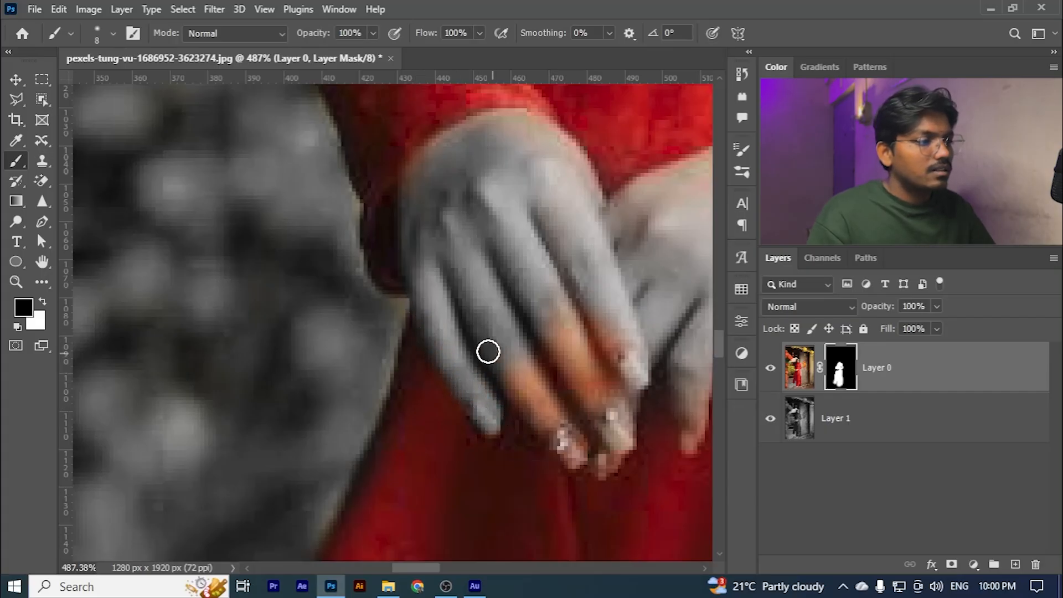
pyautogui.moveTo(531, 379); pyautogui.dragTo(564, 427)
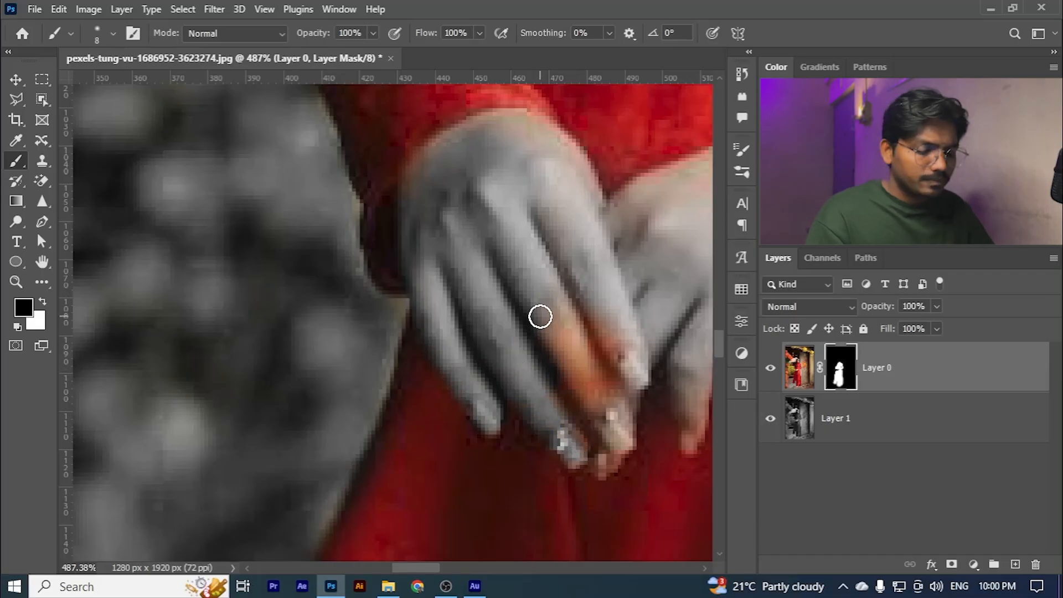
# - Restore the red dress in the gap between the front hand's fingers with a 3 px white brush
pyautogui.press('x')
pyautogui.press('[')
pyautogui.press('[')
pyautogui.press('[')
pyautogui.press('[')
pyautogui.press('[')
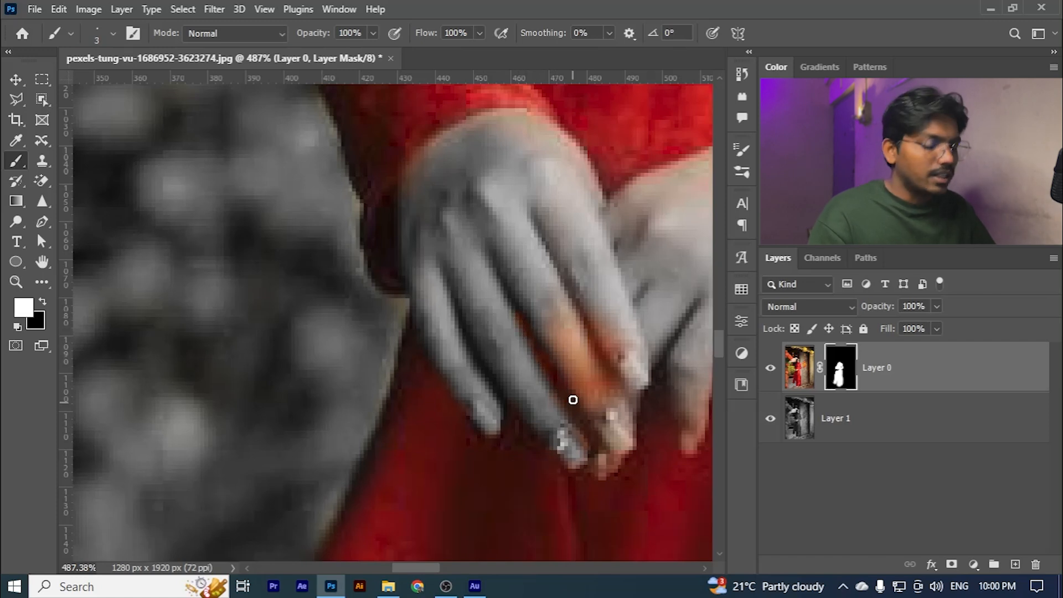
# - Paint out the remaining skin colour on the front hand's fingers and along its cuff with a 5 px black brush
pyautogui.press(']')
pyautogui.press(']')
pyautogui.press('x')
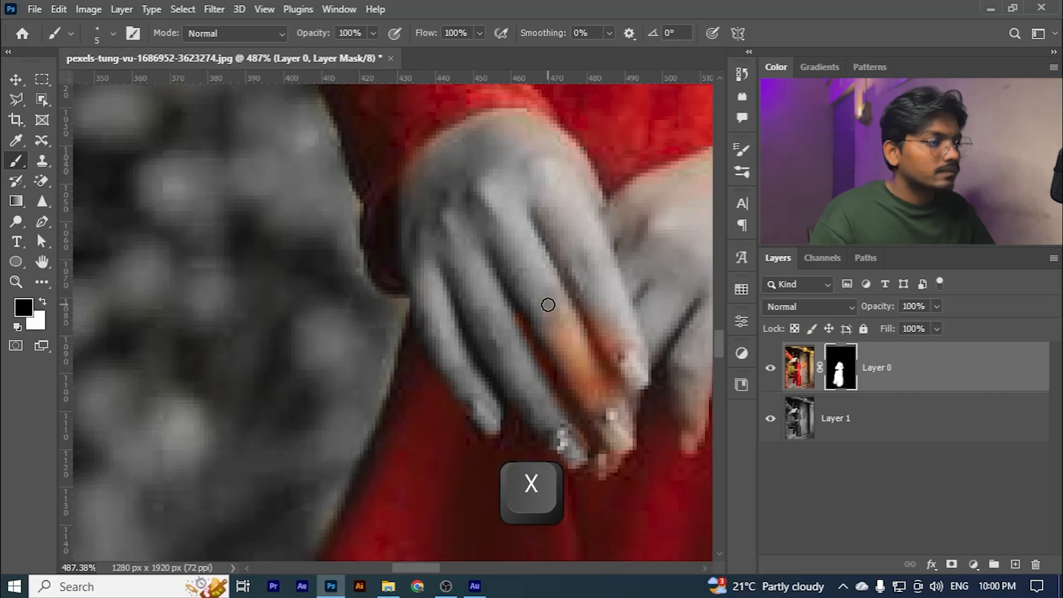
pyautogui.moveTo(543, 326); pyautogui.dragTo(573, 370)
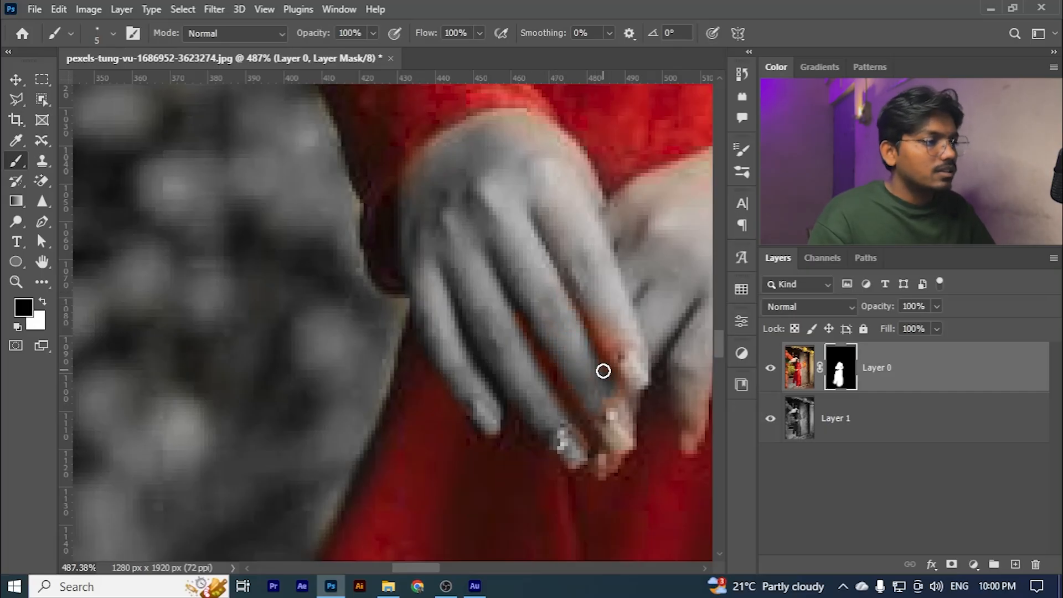
pyautogui.scroll(-5, 498, 249)
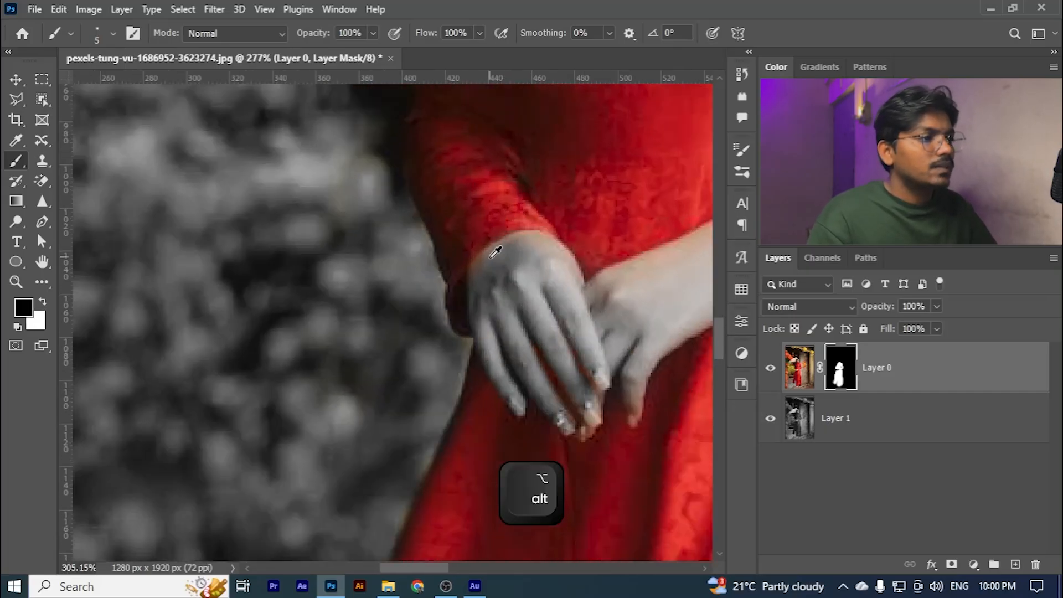
pyautogui.scroll(6, 454, 297)
pyautogui.scroll(-2, 543, 236)
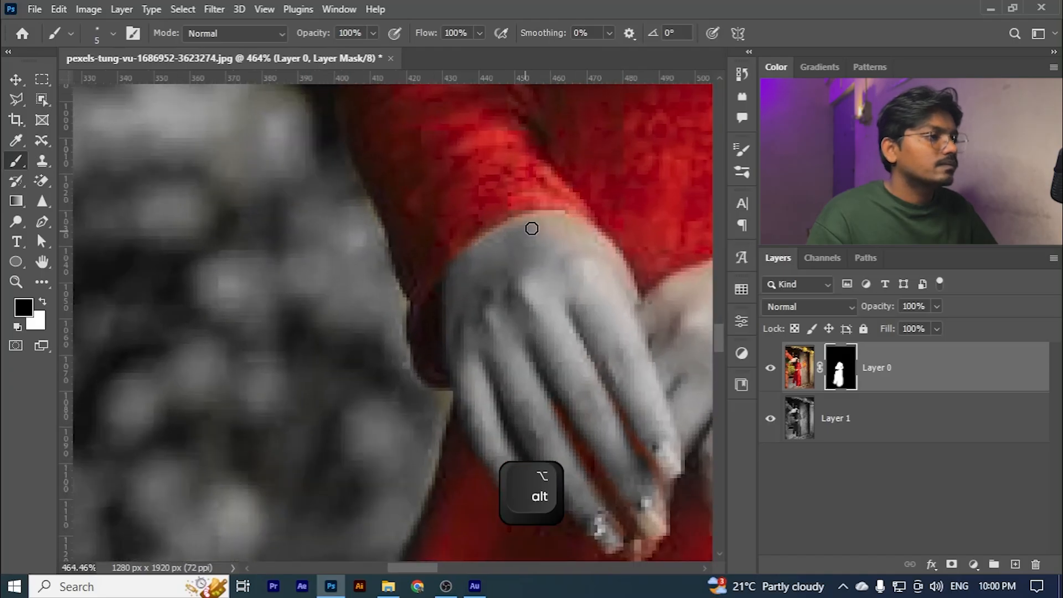
# - Remove the skin colour from the other hand, its wrist and the fingertips in black, using a 10 px brush reduced for details
pyautogui.scroll(-1, 622, 339)
pyautogui.press('space')
pyautogui.press(']')
pyautogui.press(']')
pyautogui.press(']')
pyautogui.press(']')
pyautogui.press(']')
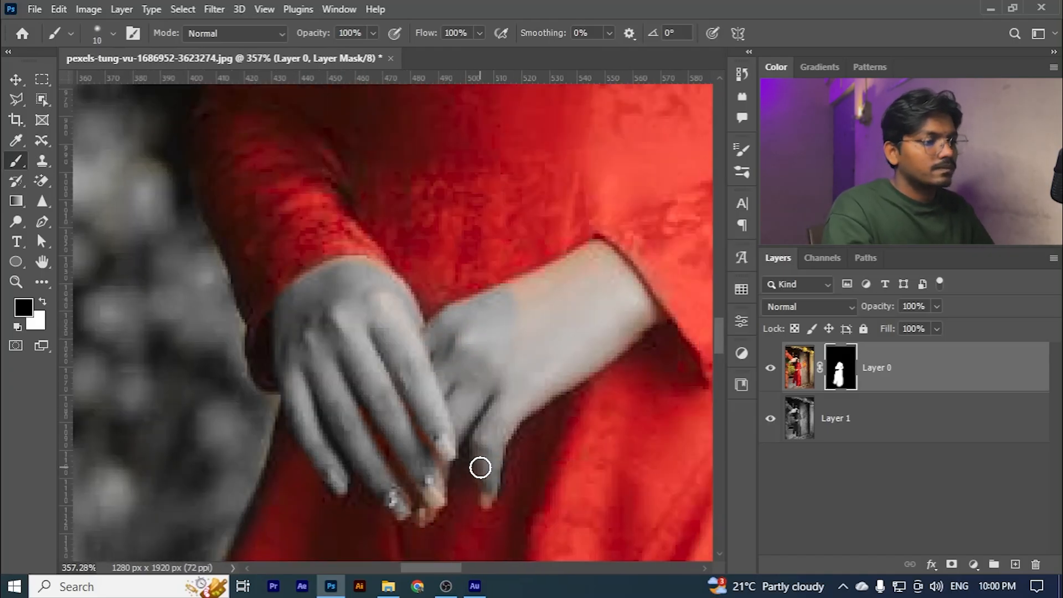
pyautogui.press('[')
pyautogui.press('[')
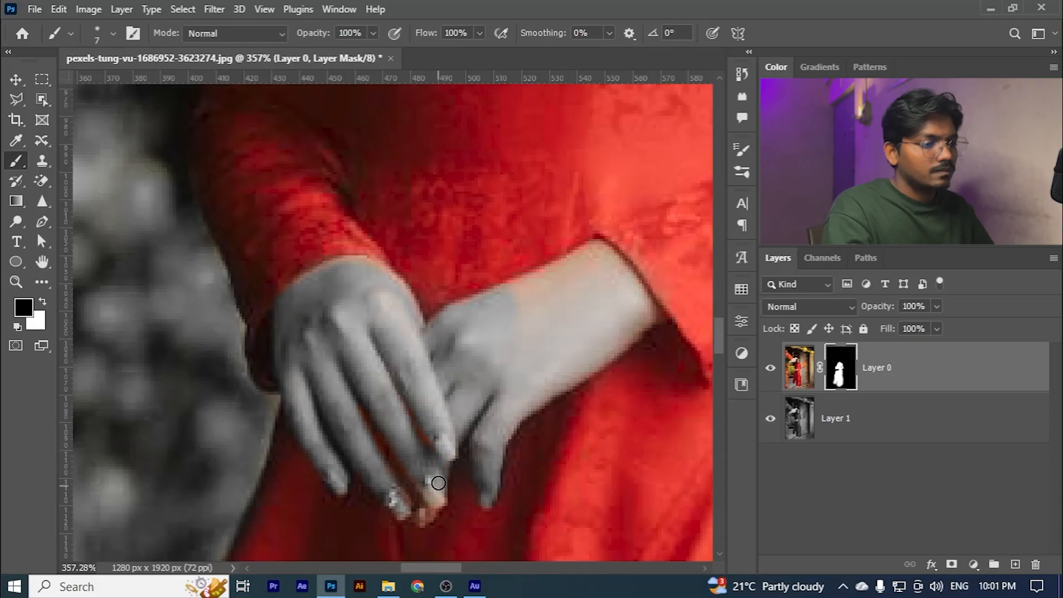
pyautogui.press('[')
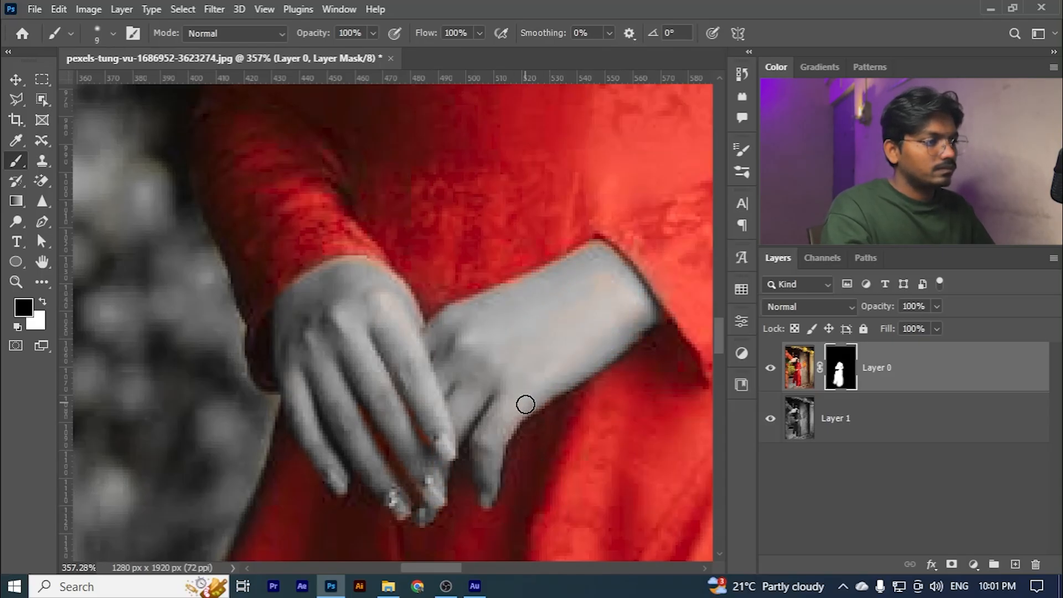
# - Reduce the brush to 7 px and clean the edges of the gap between the arm and torso with black
pyautogui.keyDown('alt'); pyautogui.scroll(-8, 645, 309); pyautogui.keyUp('alt')
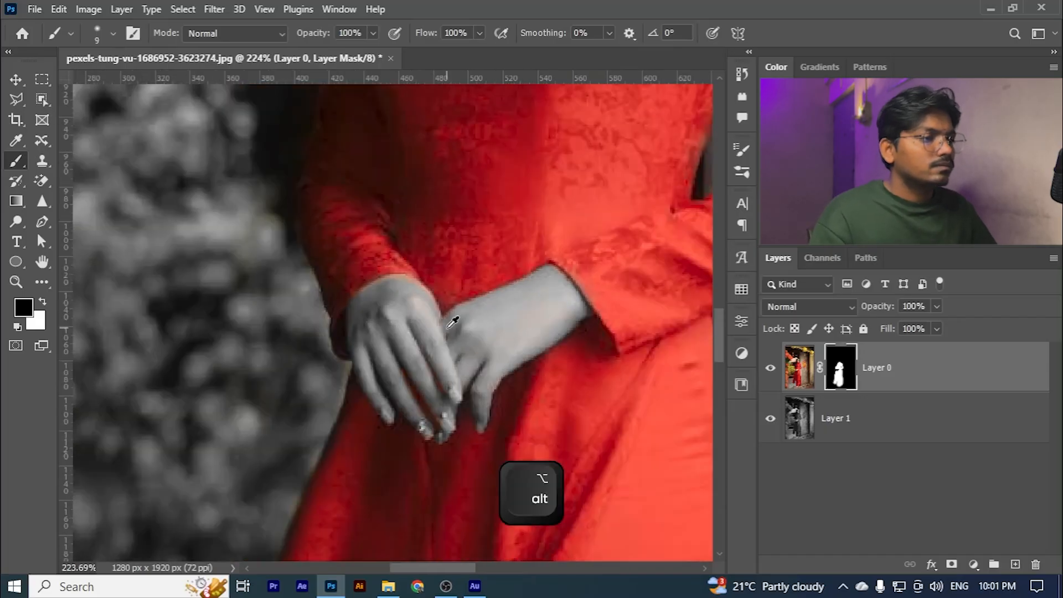
pyautogui.keyDown('alt'); pyautogui.scroll(9, 493, 329); pyautogui.keyUp('alt')
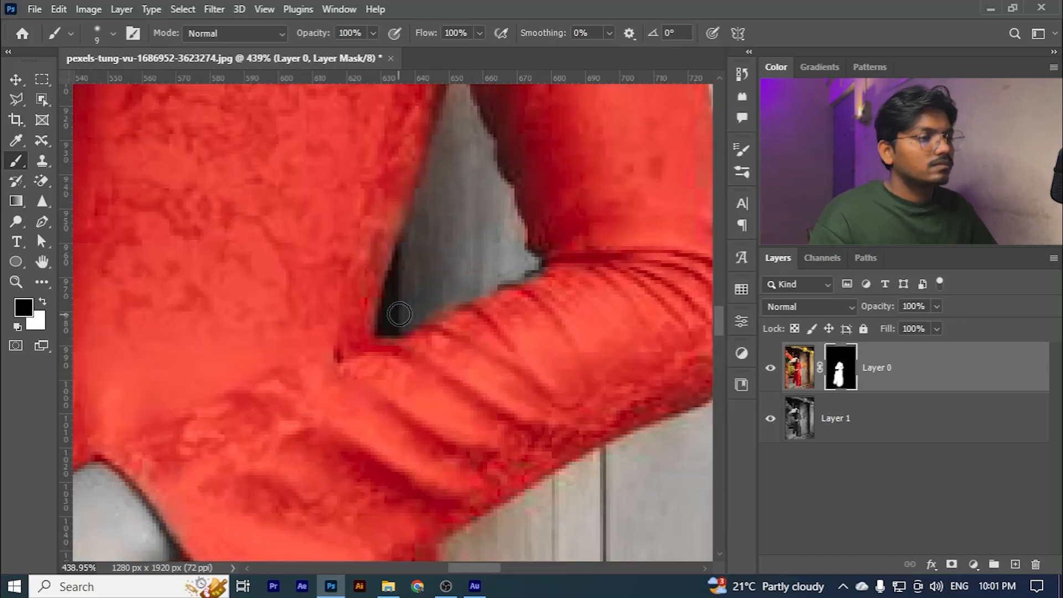
pyautogui.scroll(3, 399, 314)
pyautogui.press('[')
pyautogui.press('[')
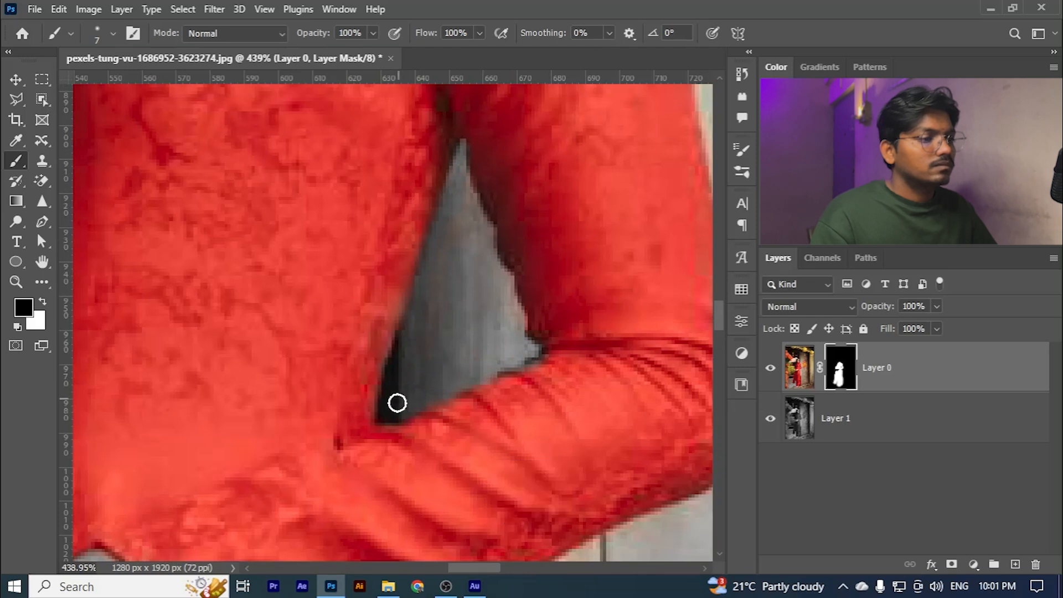
# - Restore the red sleeve along the arm gap and at the armpit with white, enlarging the brush to 15 px
pyautogui.press('x')
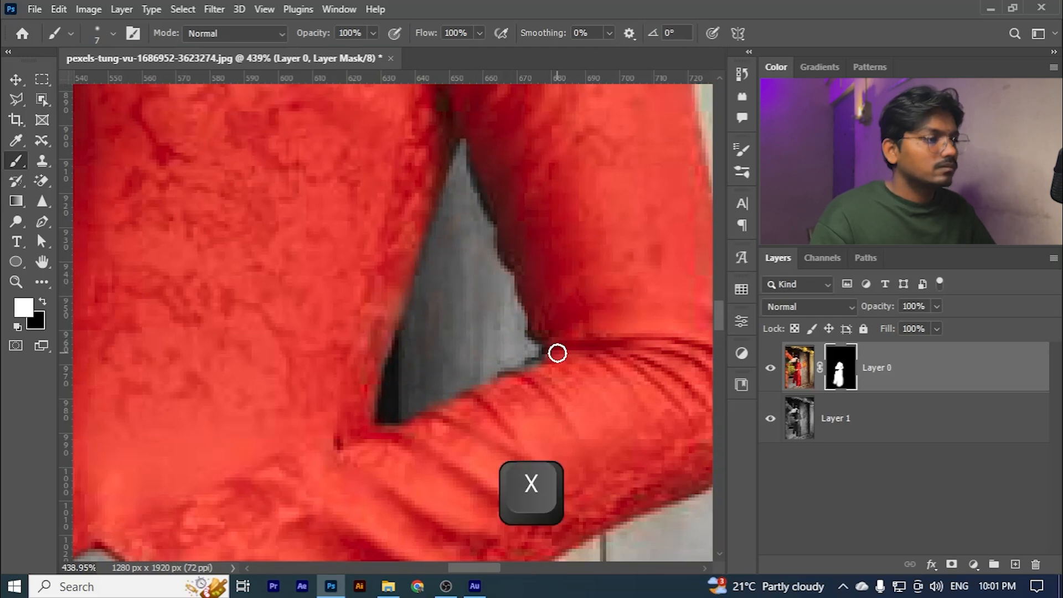
pyautogui.press(']')
pyautogui.press(']')
pyautogui.press(']')
pyautogui.press(']')
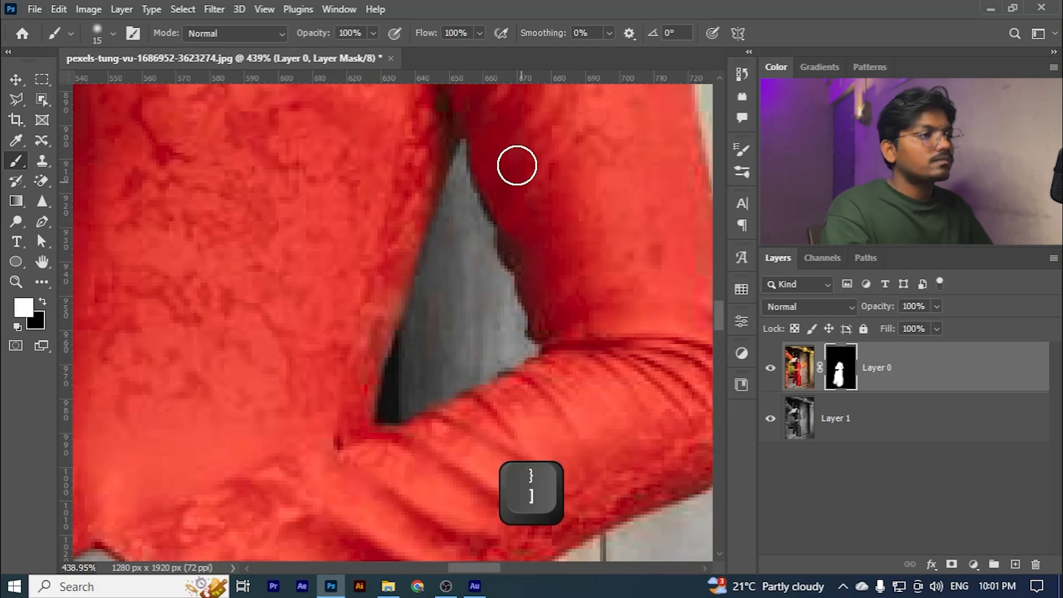
pyautogui.scroll(4, 531, 266)
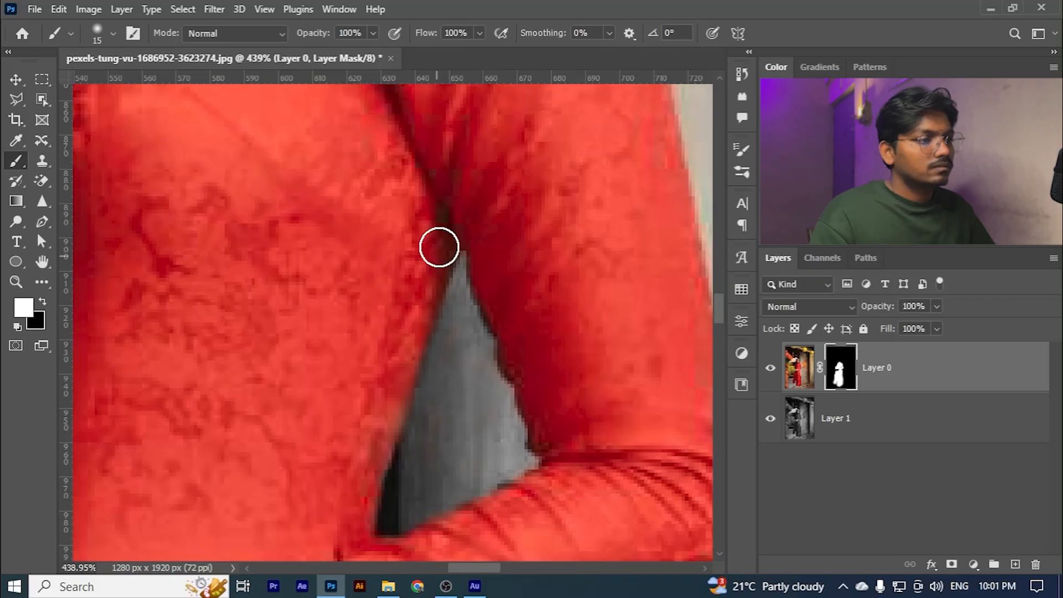
# - Paint out the colour spill on the wall beside the sleeve and shoulder with a 35 px black brush
pyautogui.scroll(-3, 432, 260)
pyautogui.scroll(-4, 339, 419)
pyautogui.press('x')
pyautogui.press(']')
pyautogui.press(']')
pyautogui.press(']')
pyautogui.press(']')
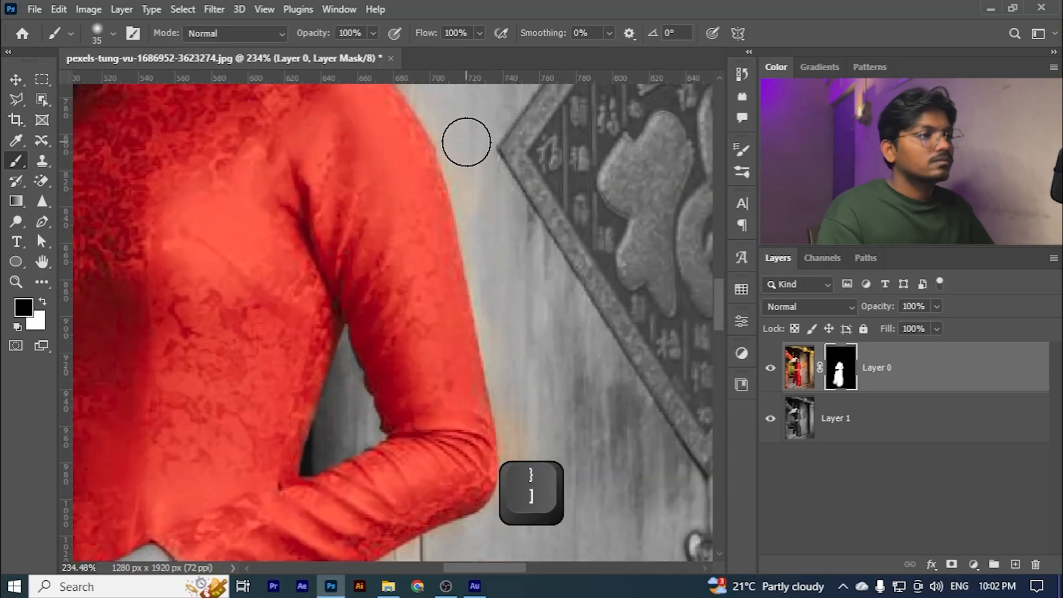
pyautogui.scroll(2, 494, 193)
pyautogui.scroll(3, 495, 377)
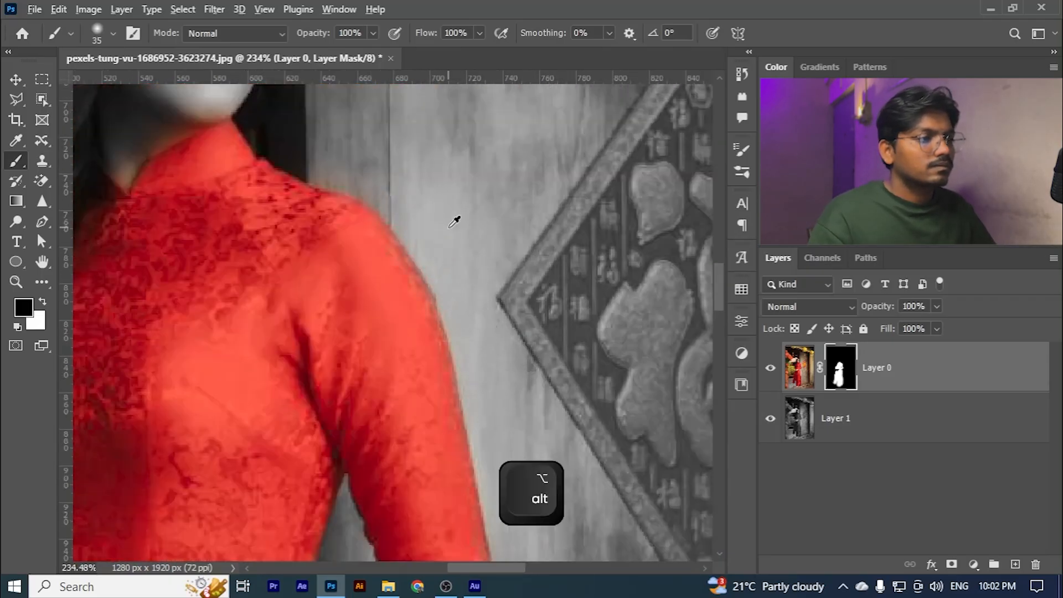
# - Reduce the brush to 20 px and touch up the red shoulder and sleeve edge in white
pyautogui.scroll(2, 405, 269)
pyautogui.press('[')
pyautogui.press('[')
pyautogui.press('[')
pyautogui.press('x')
pyautogui.scroll(-6, 458, 443)
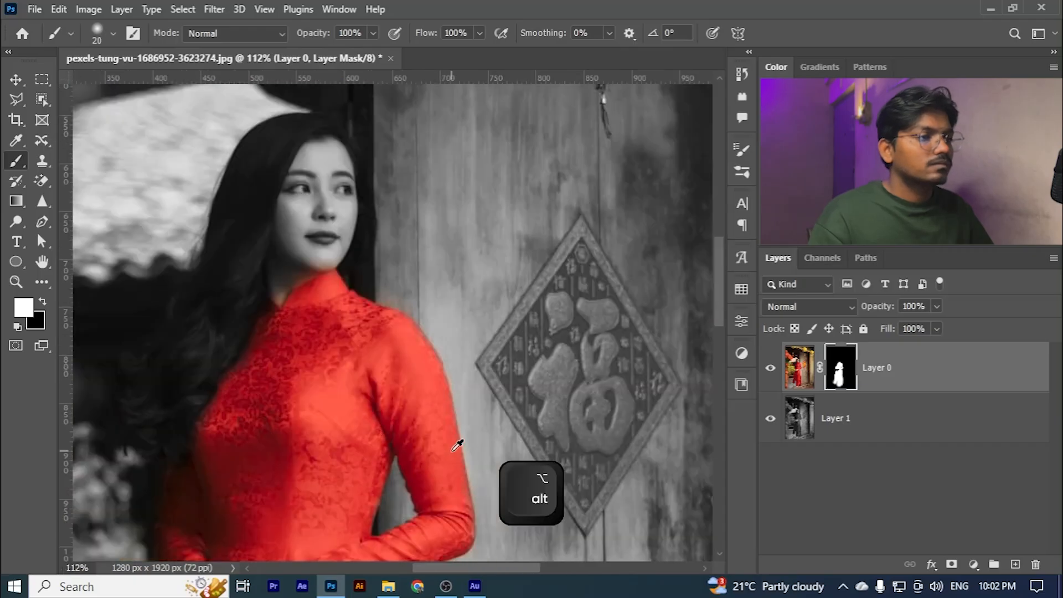
# - Refine the collar edge against the neck with a 9 px brush, first in white and then in black
pyautogui.scroll(8, 195, 282)
pyautogui.scroll(-3, 311, 325)
pyautogui.scroll(2, 311, 326)
pyautogui.press('[')
pyautogui.press('[')
pyautogui.moveTo(296, 355); pyautogui.dragTo(302, 397)
pyautogui.press('x')
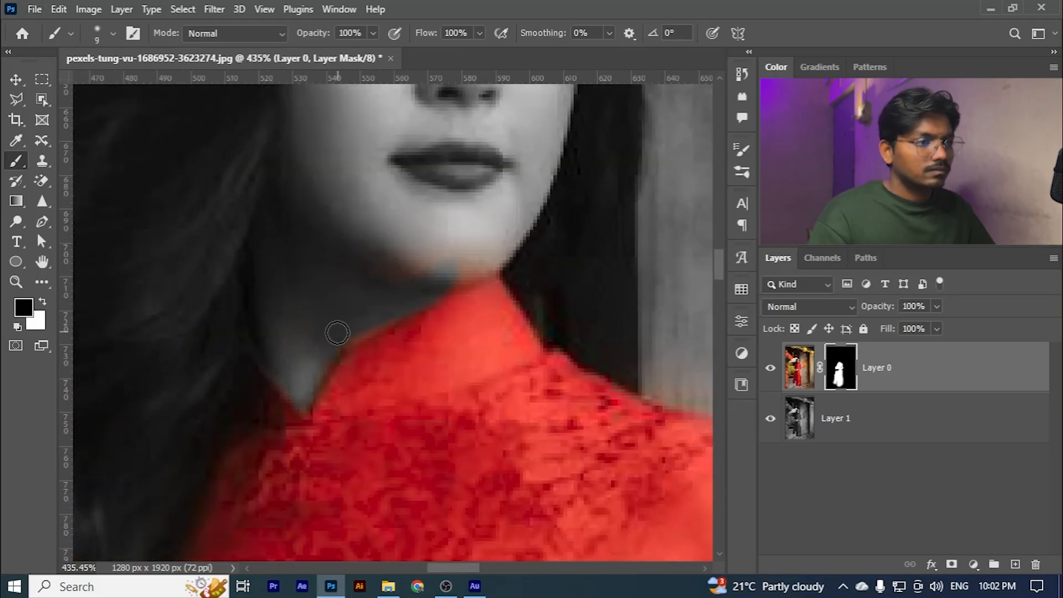
pyautogui.scroll(-2, 423, 270)
pyautogui.scroll(-5, 474, 244)
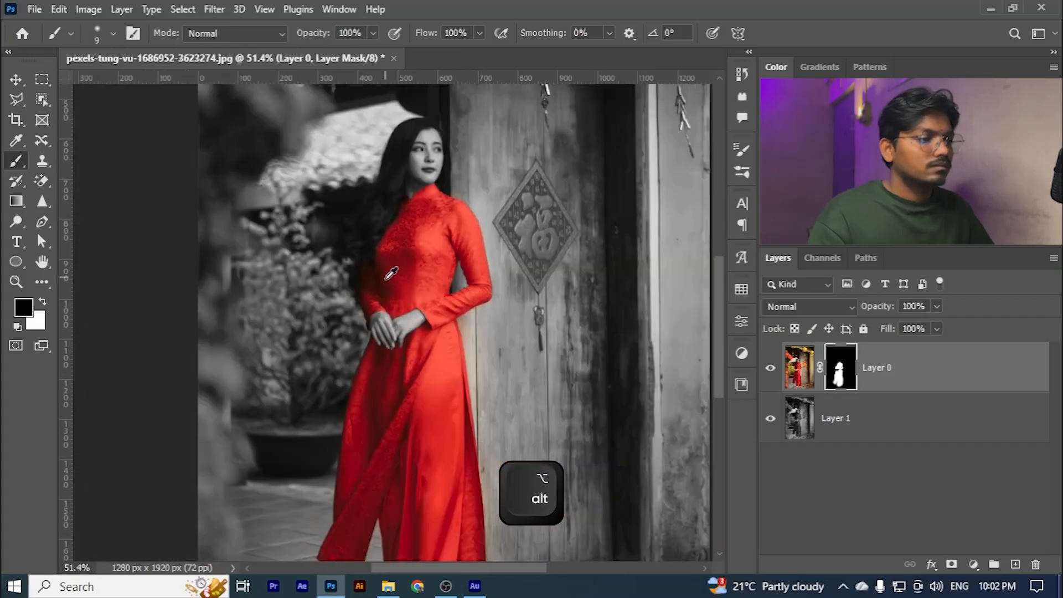
# - Restore the red trouser hem above the shoes and the back panel's lower edge in white, enlarging the brush from 9 to 20 px
pyautogui.scroll(6, 409, 408)
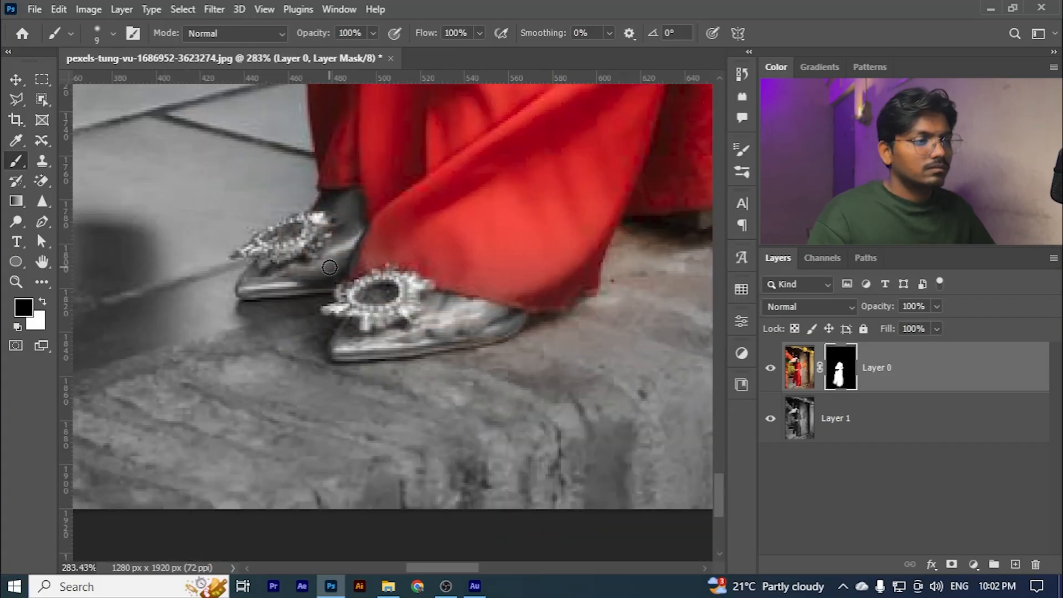
pyautogui.press('x')
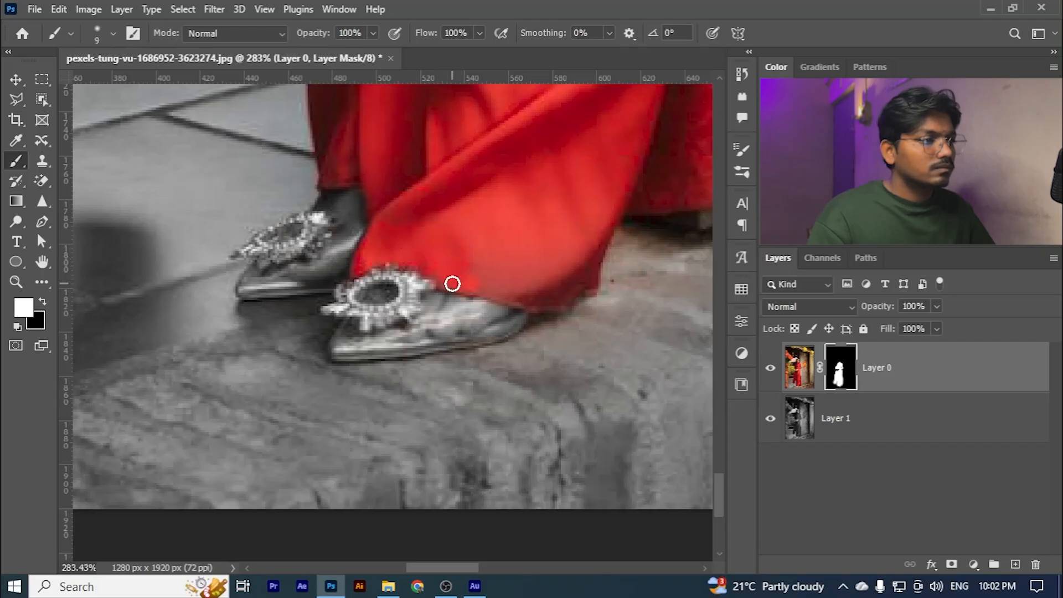
pyautogui.press(']')
pyautogui.press(']')
pyautogui.press(']')
pyautogui.scroll(-4, 435, 212)
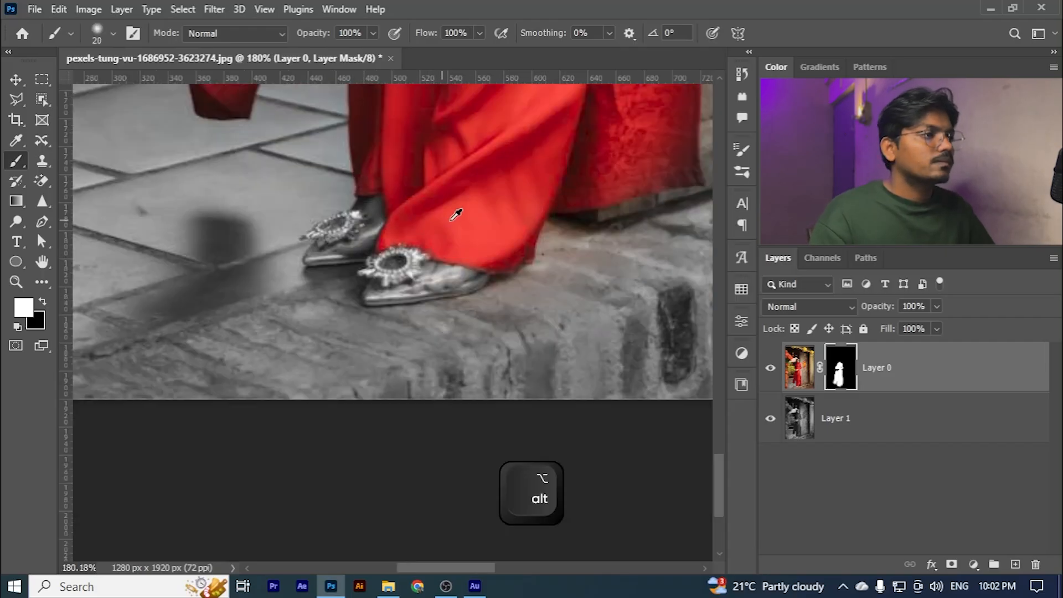
pyautogui.scroll(4, 587, 161)
pyautogui.scroll(3, 575, 277)
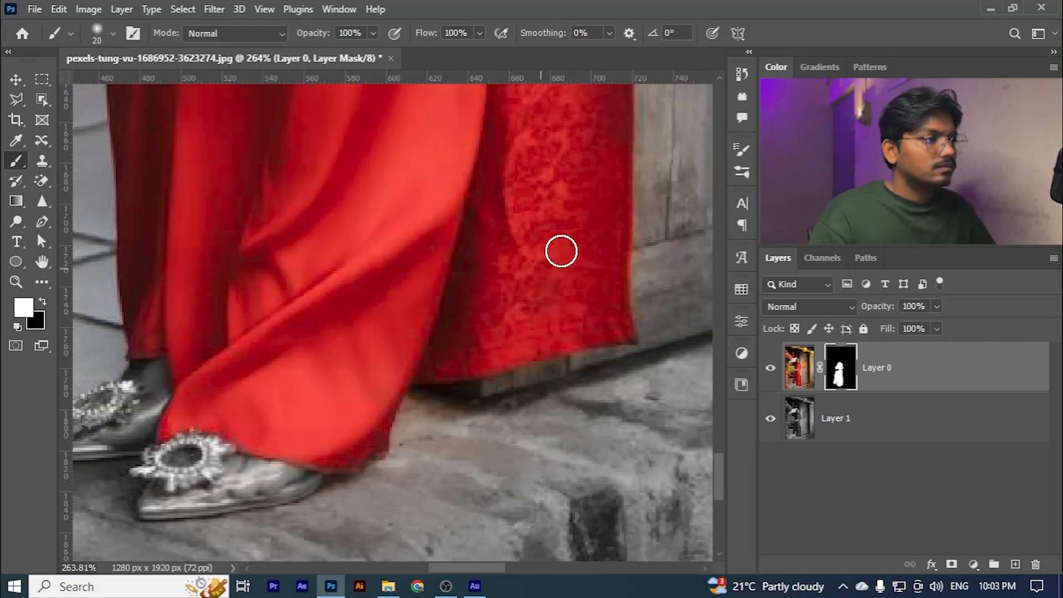
# - Paint out the colour spill on the wall beside the skirt in black, enlarging the brush to 35 px, and switch back to white
pyautogui.press('x')
pyautogui.scroll(-2, 659, 288)
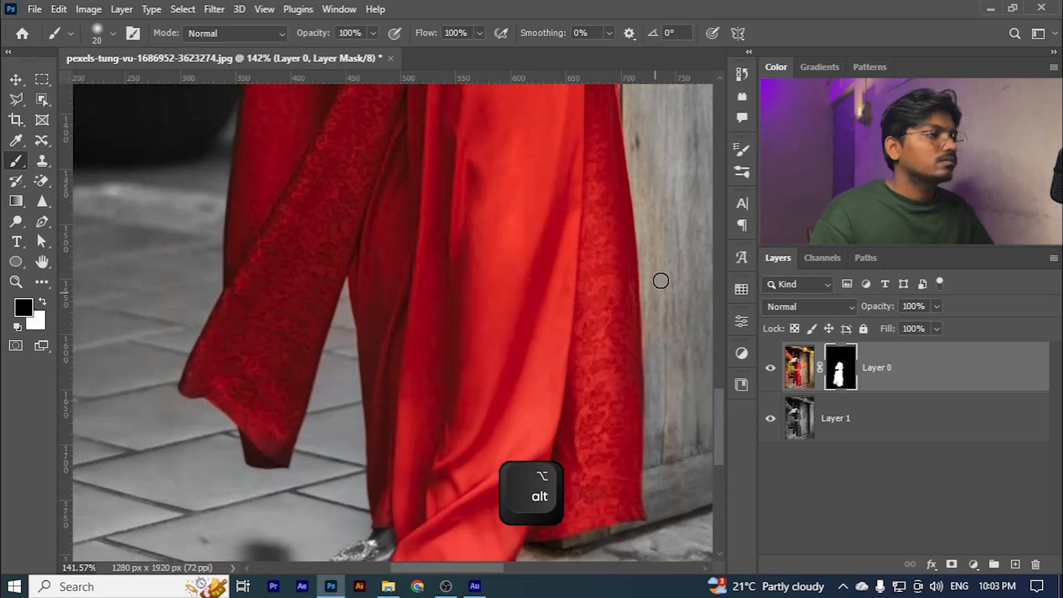
pyautogui.scroll(-1, 672, 368)
pyautogui.press(']')
pyautogui.press(']')
pyautogui.press(']')
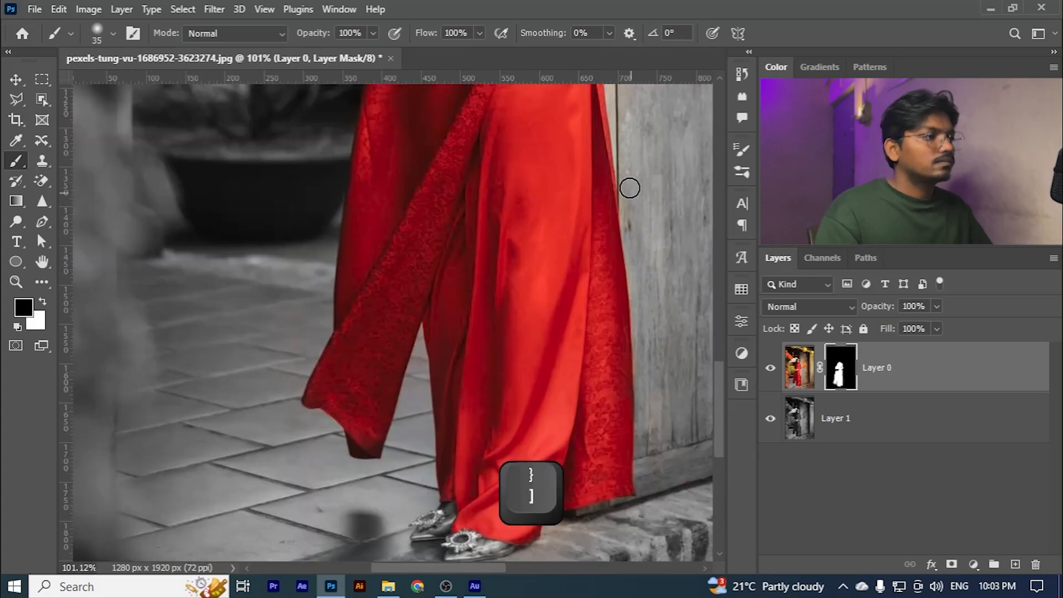
pyautogui.scroll(2, 638, 261)
pyautogui.press('x')
pyautogui.scroll(-4, 557, 327)
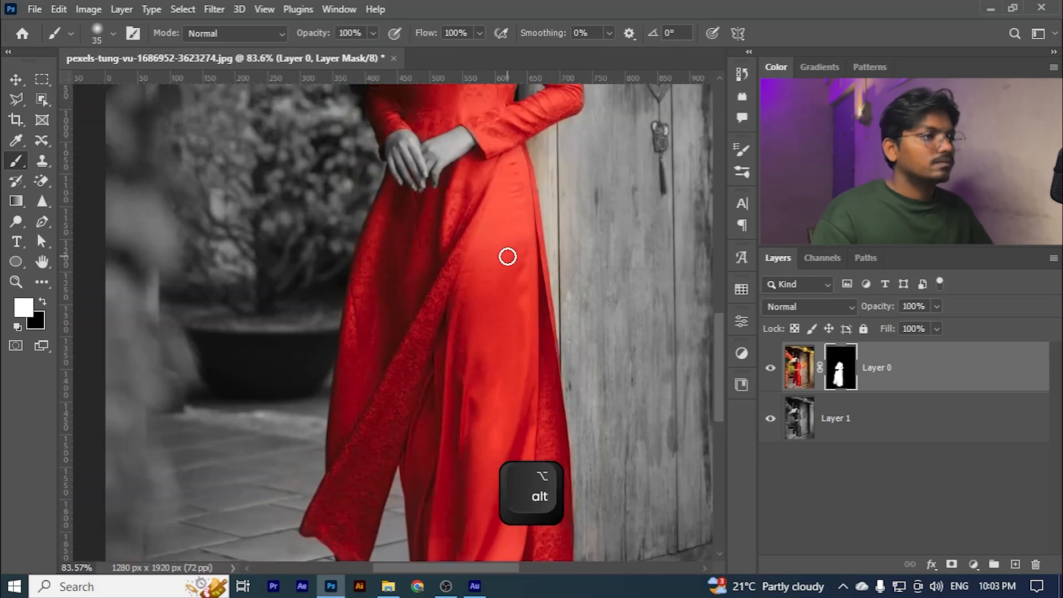
pyautogui.hotkey('ctrl', '0')
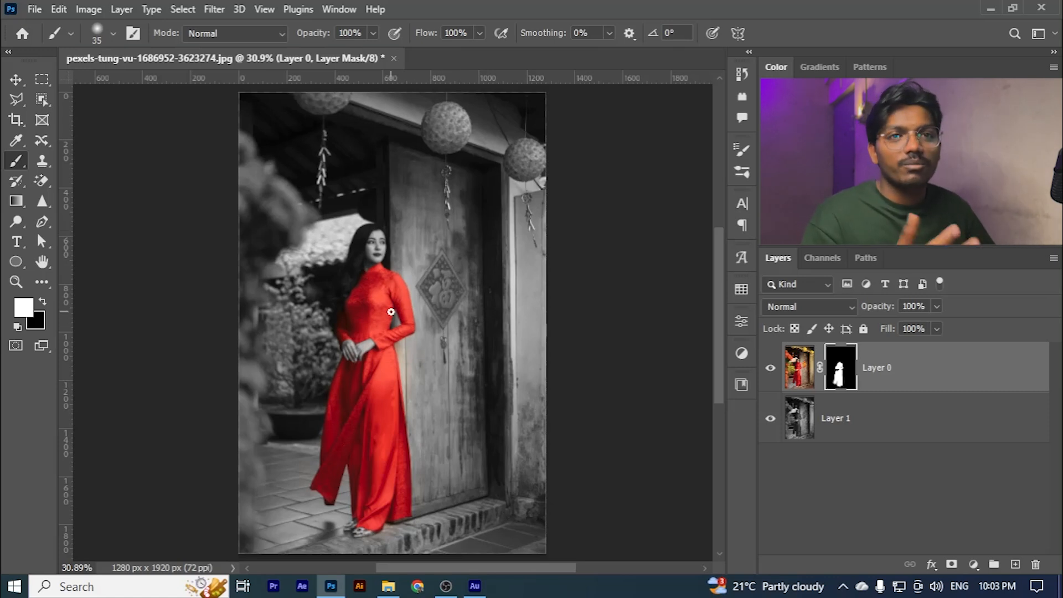
pyautogui.scroll(3, 365, 313)
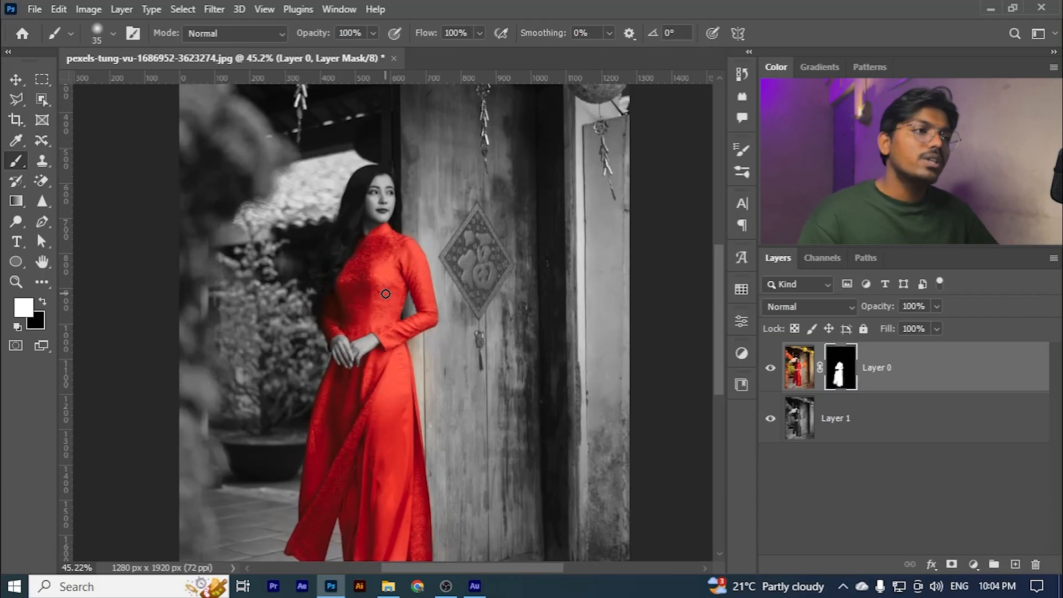
# - Duplicate the black-and-white Layer 1 and move the copy to the top of the layer stack
pyautogui.click(865, 434)
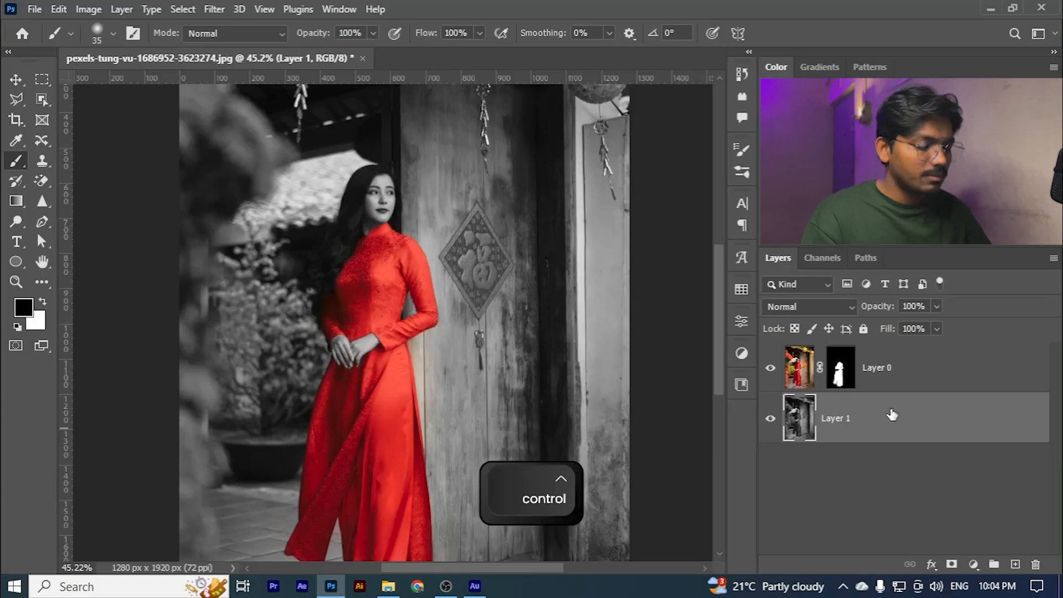
pyautogui.hotkey('ctrl', 'j')
pyautogui.moveTo(881, 420); pyautogui.dragTo(864, 361)
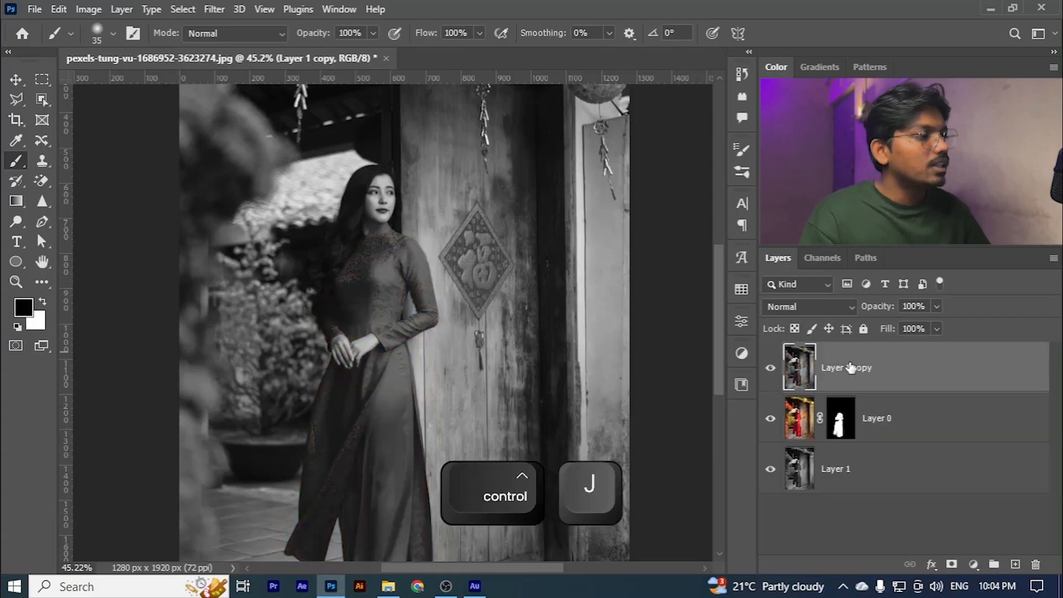
# - Hide and fully lock Layer 0 and the original Layer 1, leaving only Layer 1 copy visible
pyautogui.click(771, 473)
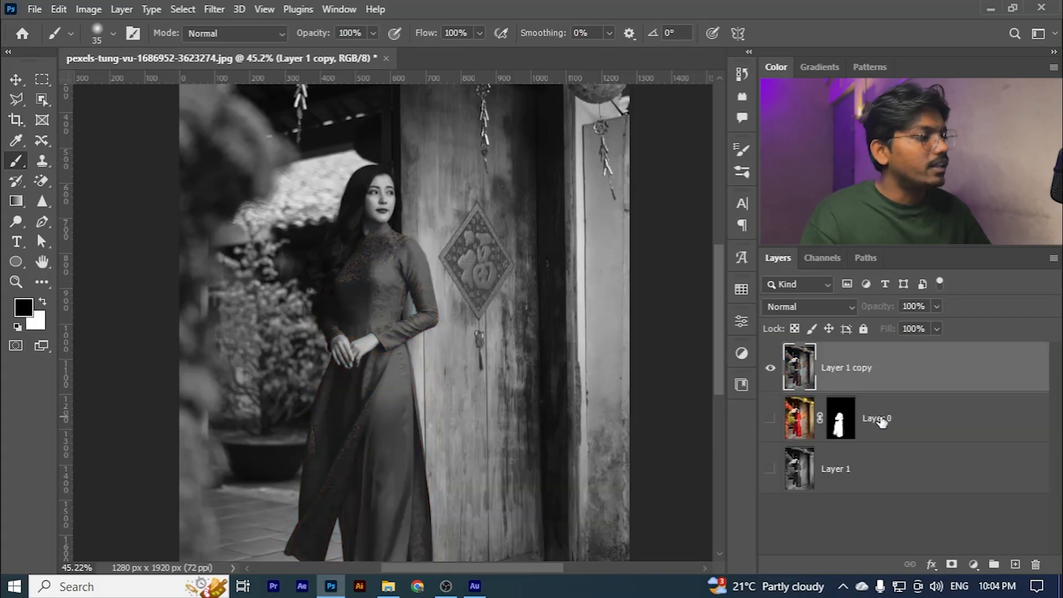
pyautogui.click(878, 421)
pyautogui.click(864, 329)
pyautogui.click(880, 472)
pyautogui.click(864, 329)
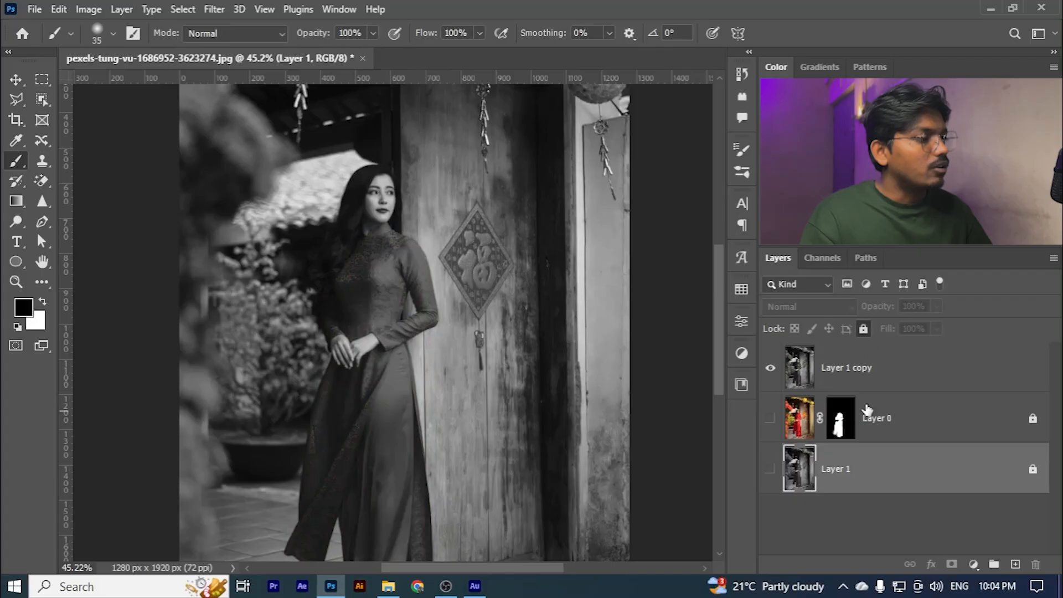
pyautogui.click(974, 545)
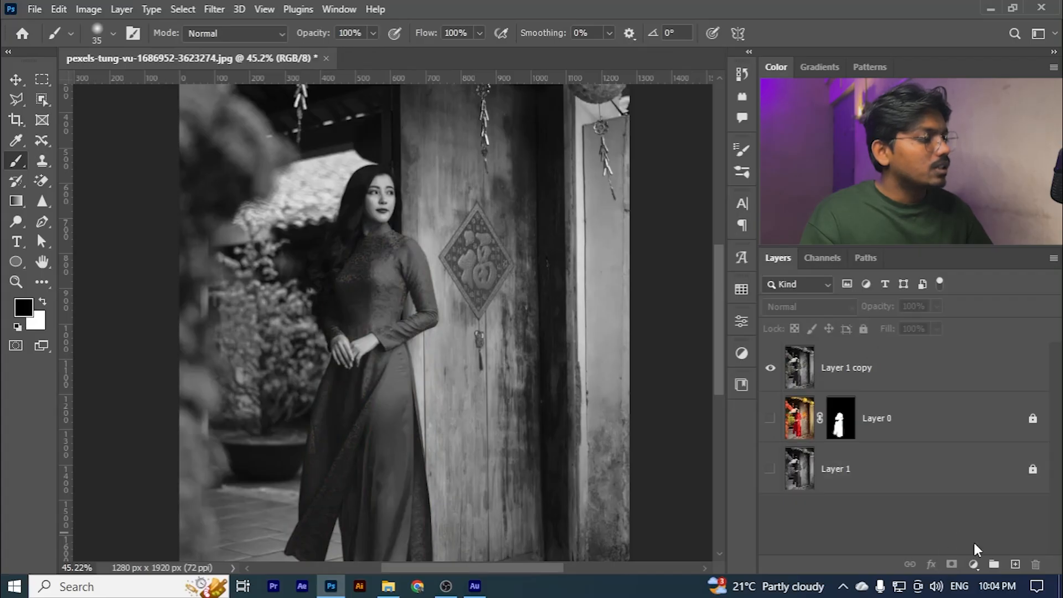
pyautogui.click(866, 373)
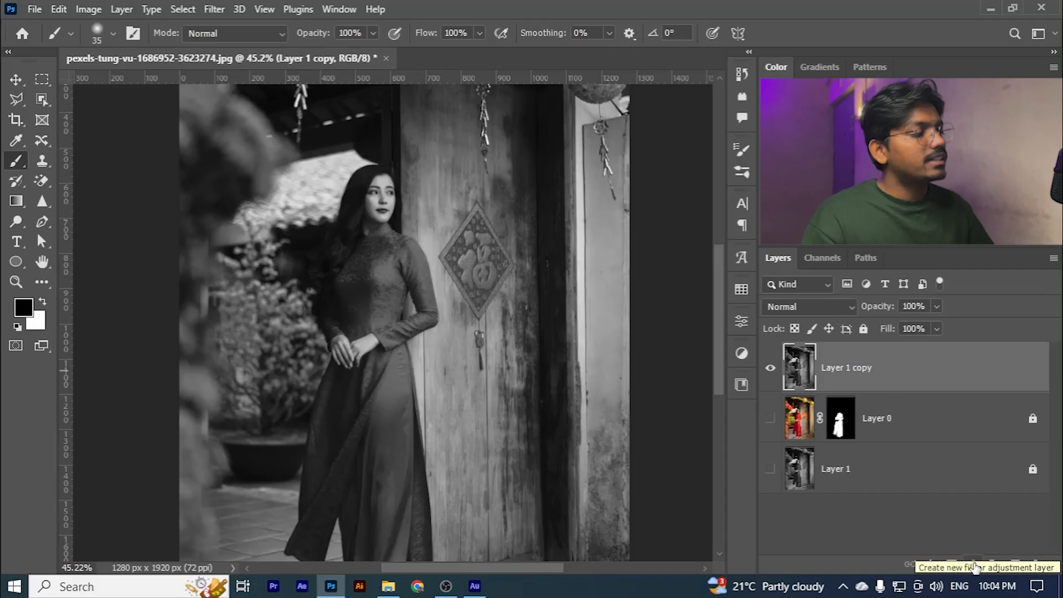
pyautogui.click(801, 471)
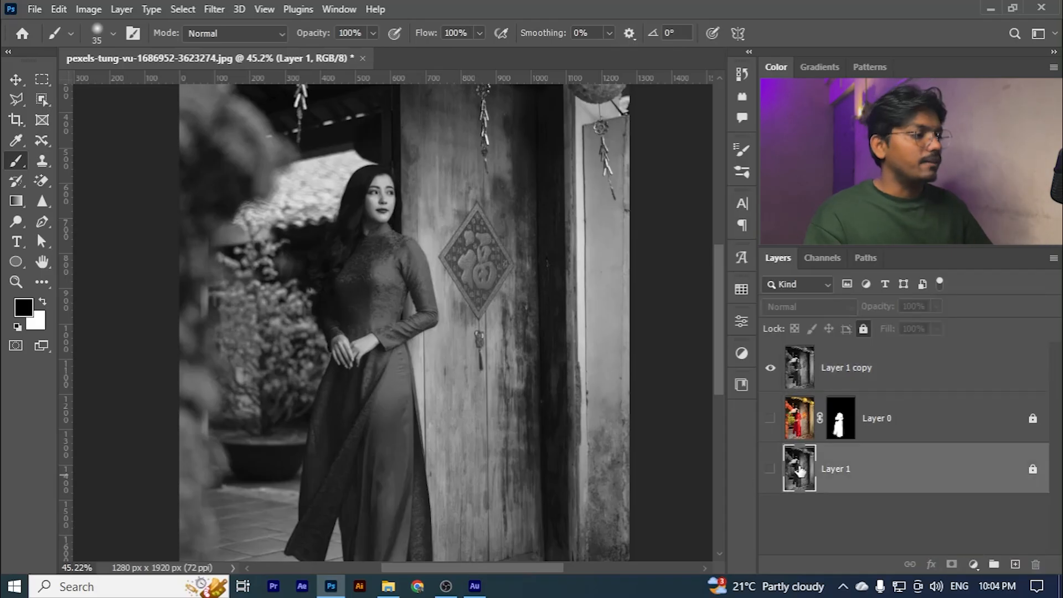
pyautogui.click(856, 386)
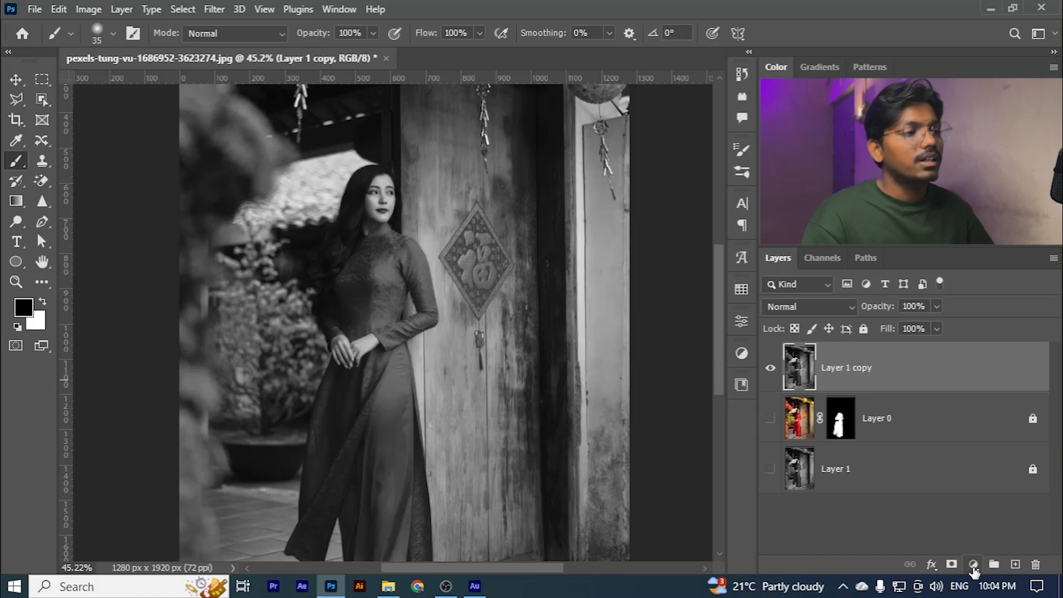
pyautogui.click(973, 565)
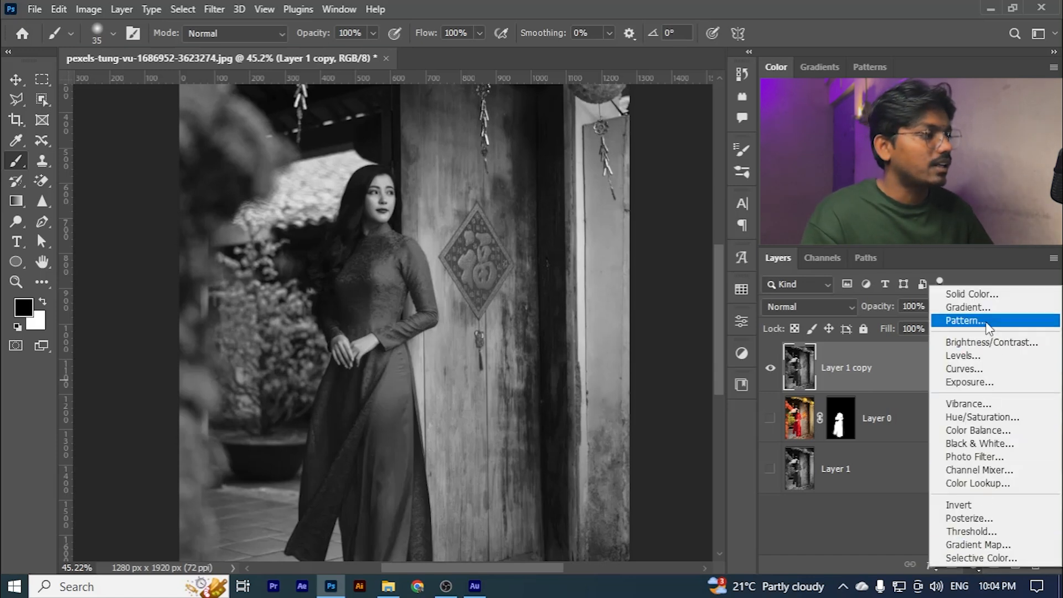
pyautogui.click(866, 536)
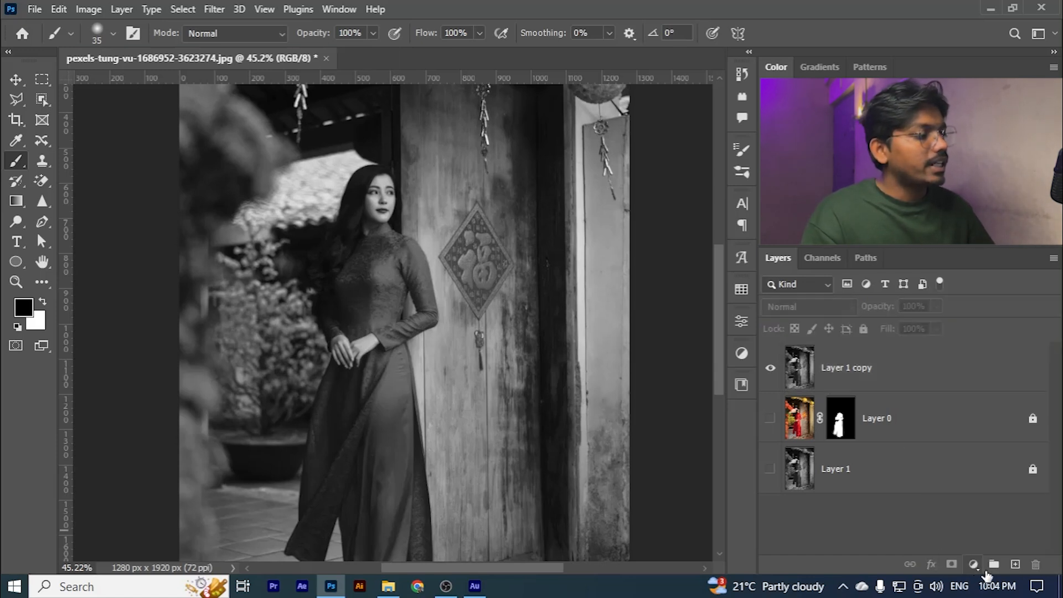
# - Add a Solid Color fill layer above Layer 1 copy in light orange, ffbc53
pyautogui.click(974, 565)
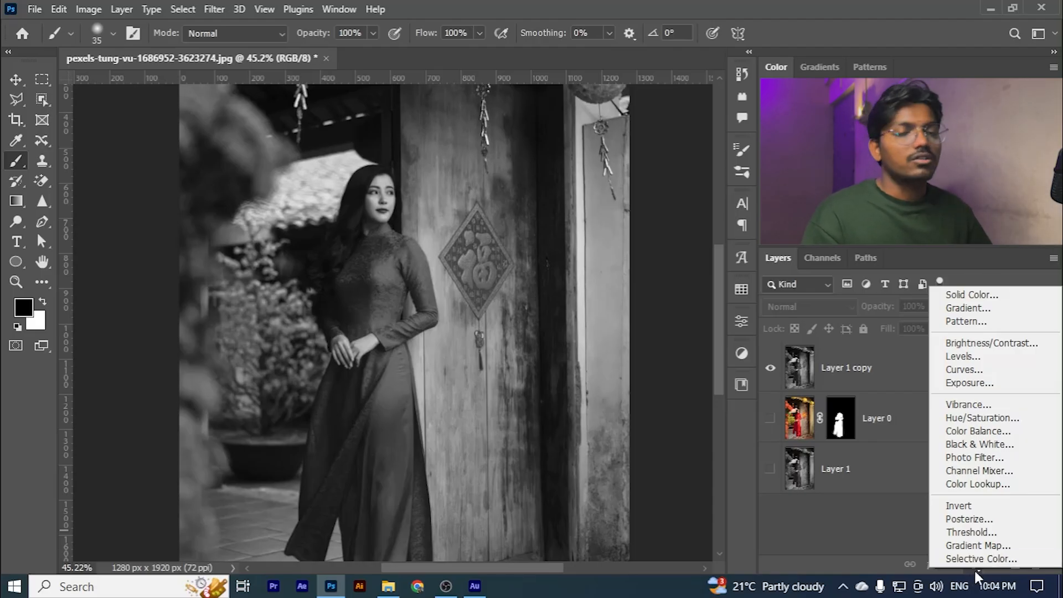
pyautogui.click(970, 297)
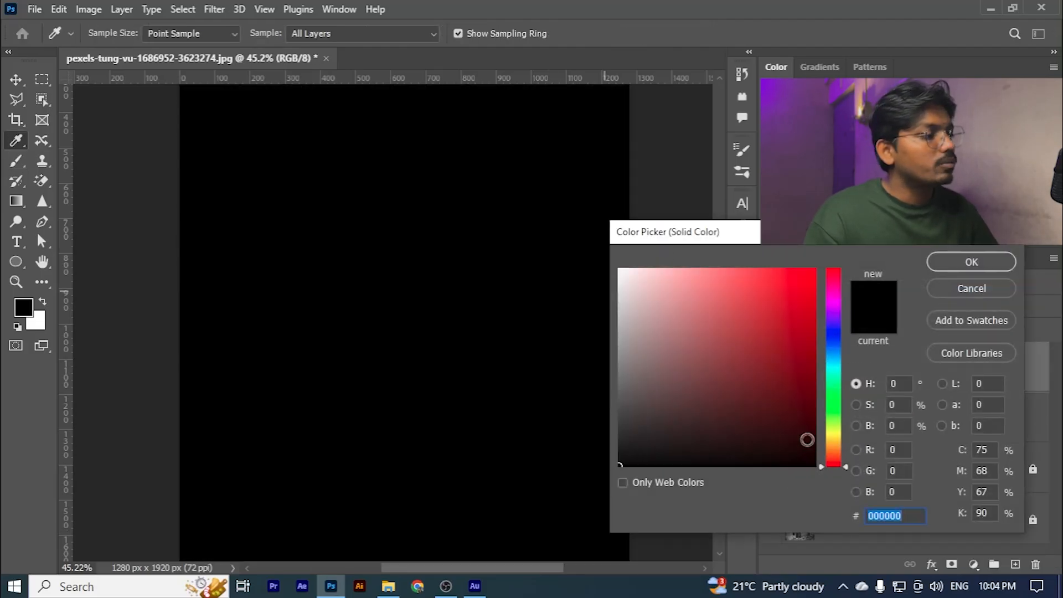
pyautogui.moveTo(830, 444); pyautogui.dragTo(834, 447)
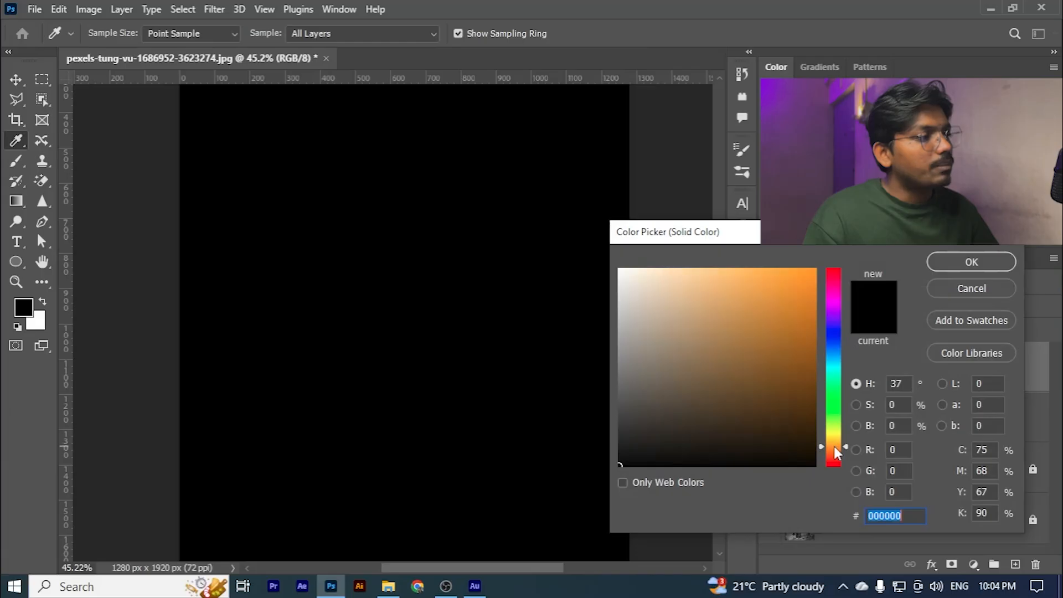
pyautogui.moveTo(766, 319); pyautogui.dragTo(750, 247)
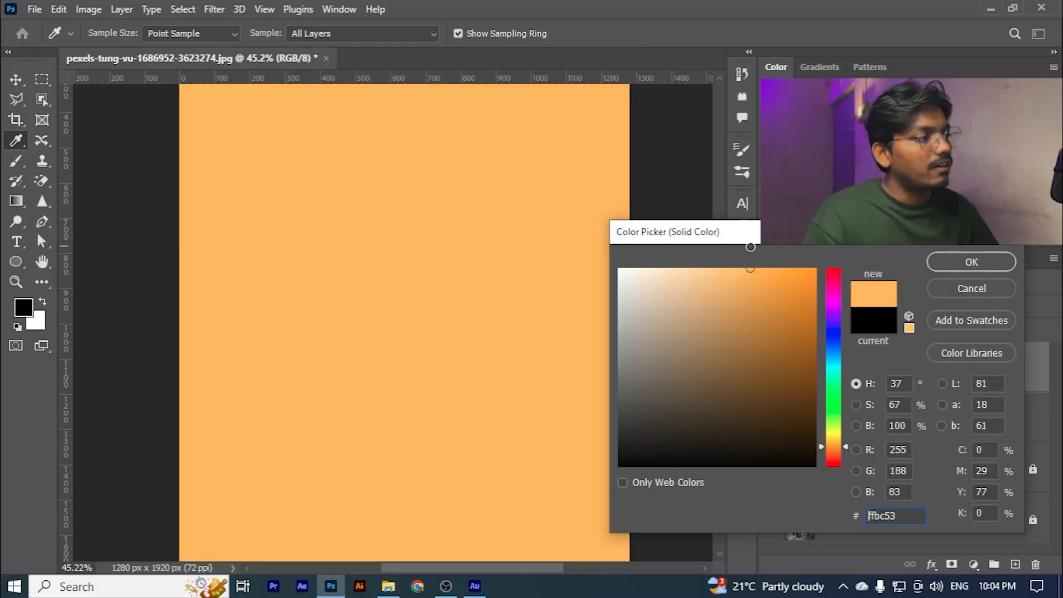
pyautogui.click(958, 262)
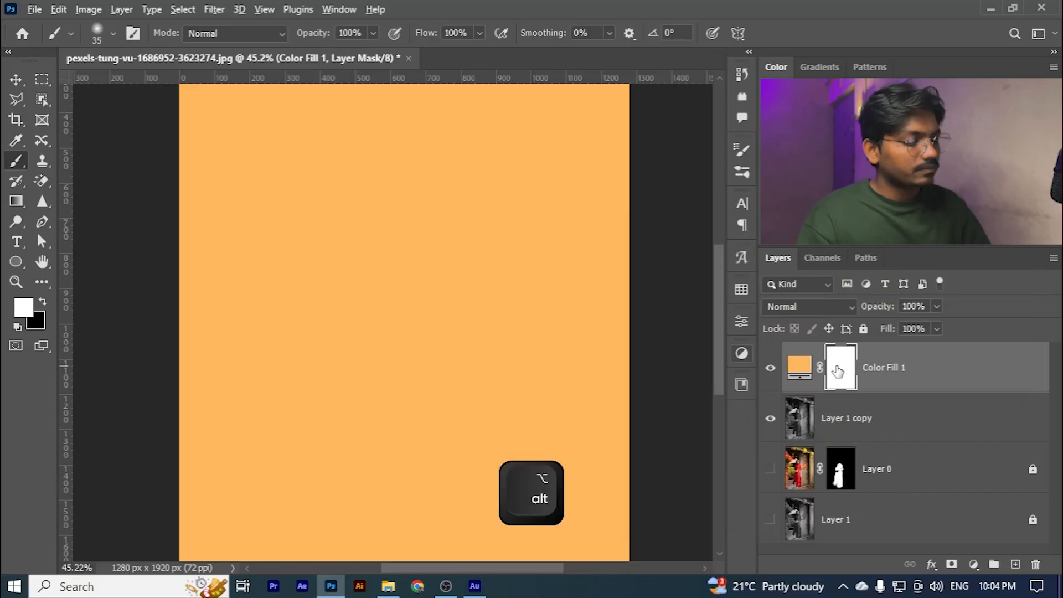
# - Invert the colour fill layer's mask to black so the fill is hidden
pyautogui.hotkey('alt', 'i')
pyautogui.hotkey('ctrl', 'z')
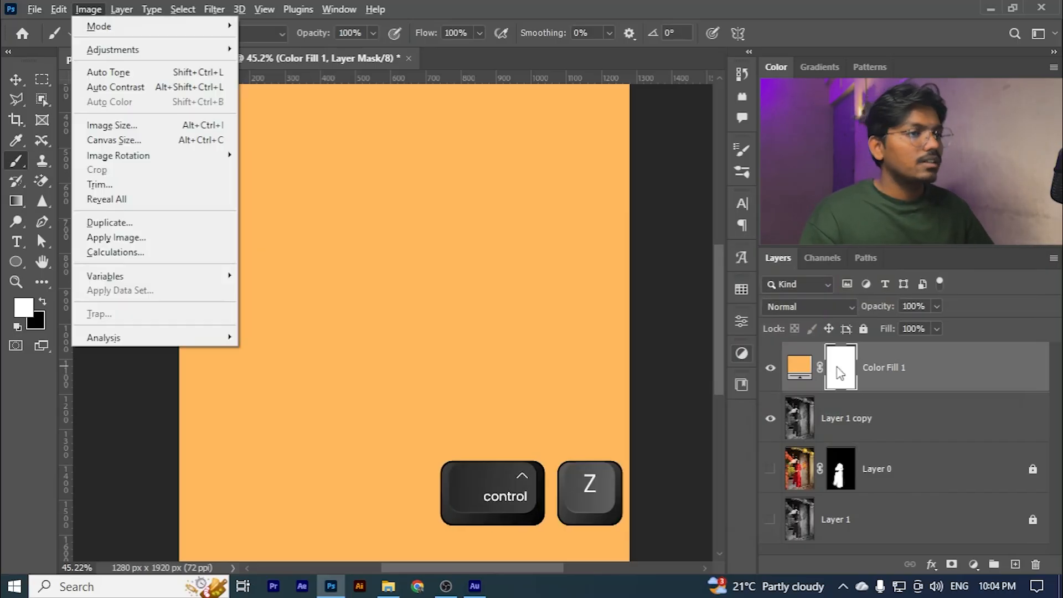
pyautogui.click(839, 372)
pyautogui.hotkey('ctrl', 'i')
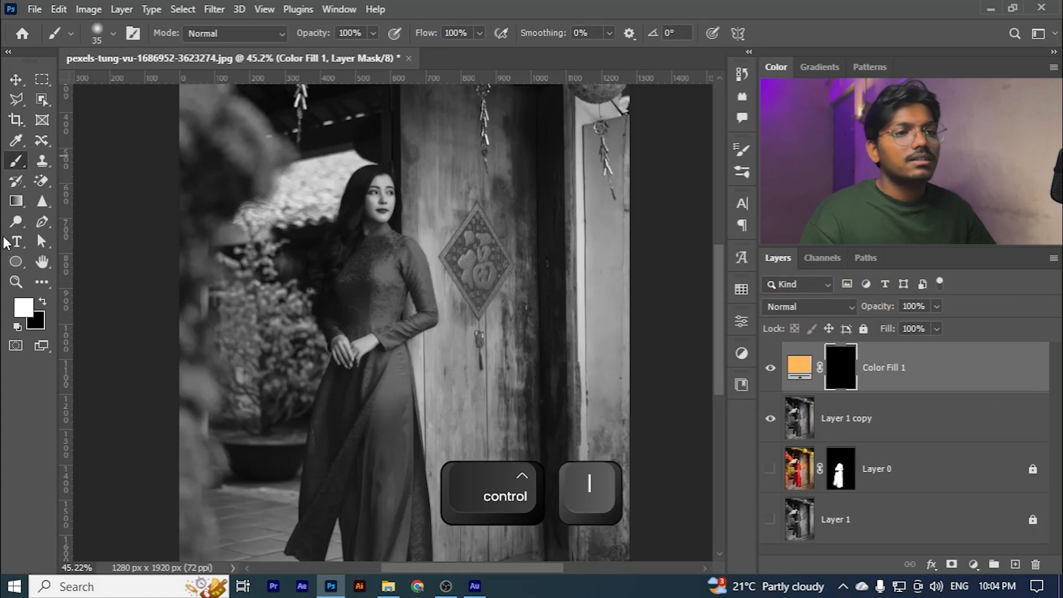
# - Reveal the orange fill on the woman's forehead in white, reducing the brush to 10 px for the hairline
pyautogui.scroll(10, 331, 216)
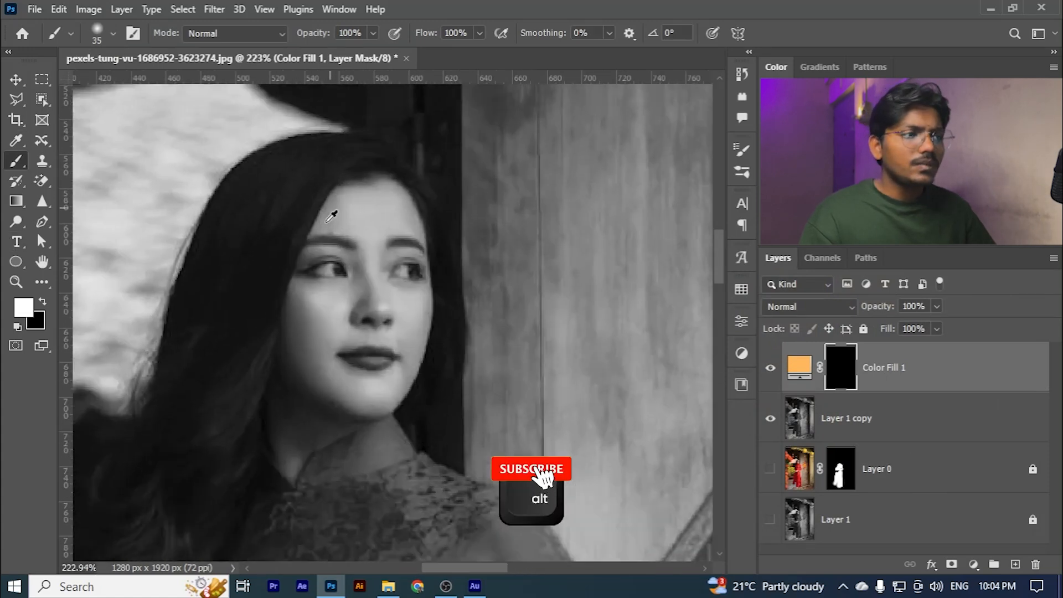
pyautogui.scroll(3, 331, 216)
pyautogui.moveTo(387, 230)
pyautogui.mouseDown()
pyautogui.moveTo(389, 191)
pyautogui.moveTo(374, 197)
pyautogui.moveTo(357, 161)
pyautogui.moveTo(302, 223)
pyautogui.moveTo(325, 190)
pyautogui.moveTo(323, 217)
pyautogui.mouseUp()
pyautogui.press('[')
pyautogui.press('[')
pyautogui.press('[')
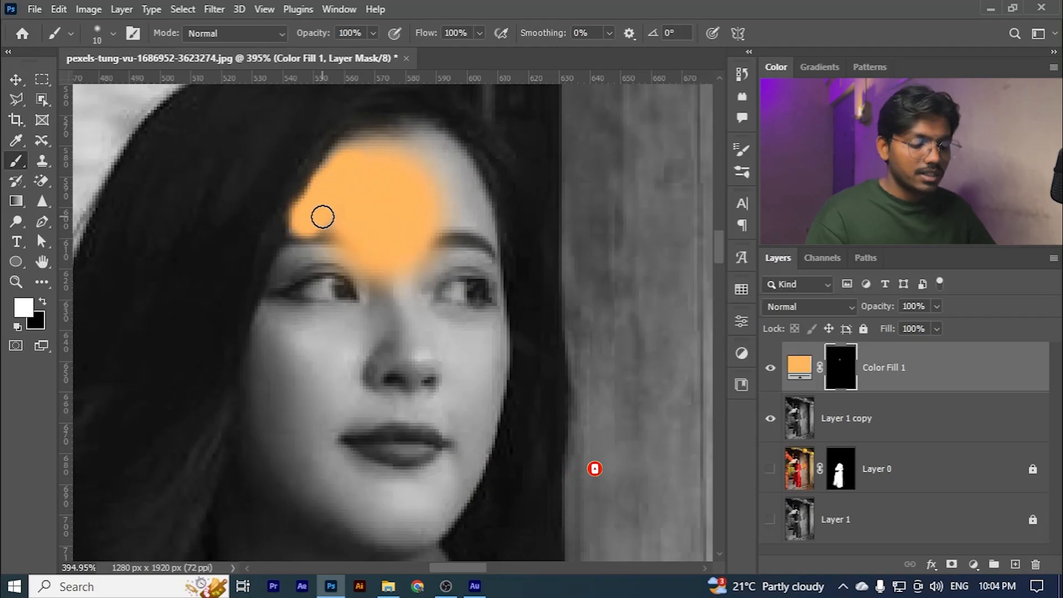
# - Mask out part of the orange on the forehead in black with the brush enlarged to 15 px
pyautogui.press('x')
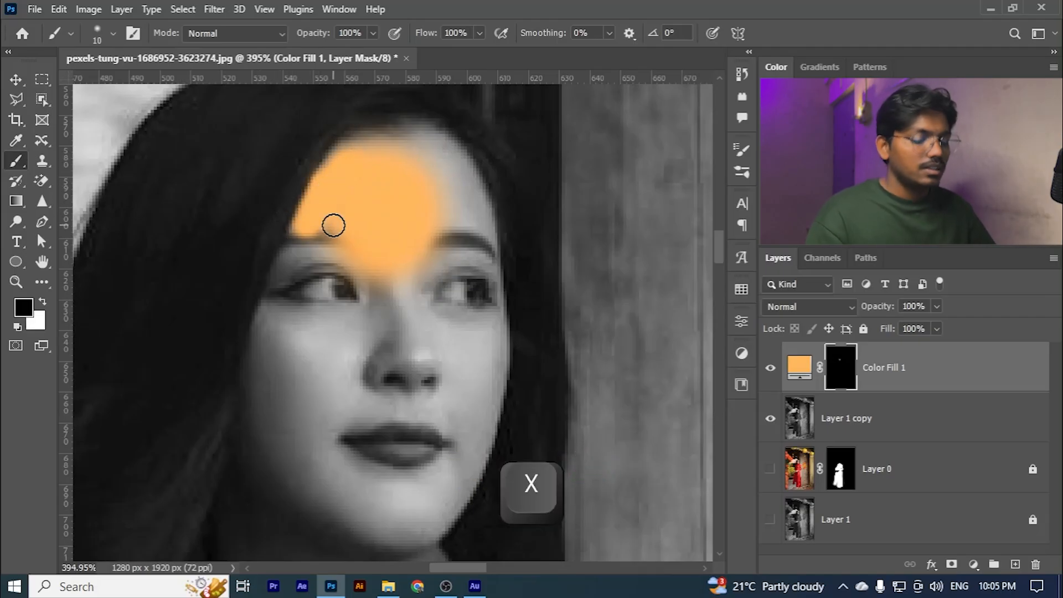
pyautogui.press(']')
pyautogui.press(']')
pyautogui.press(']')
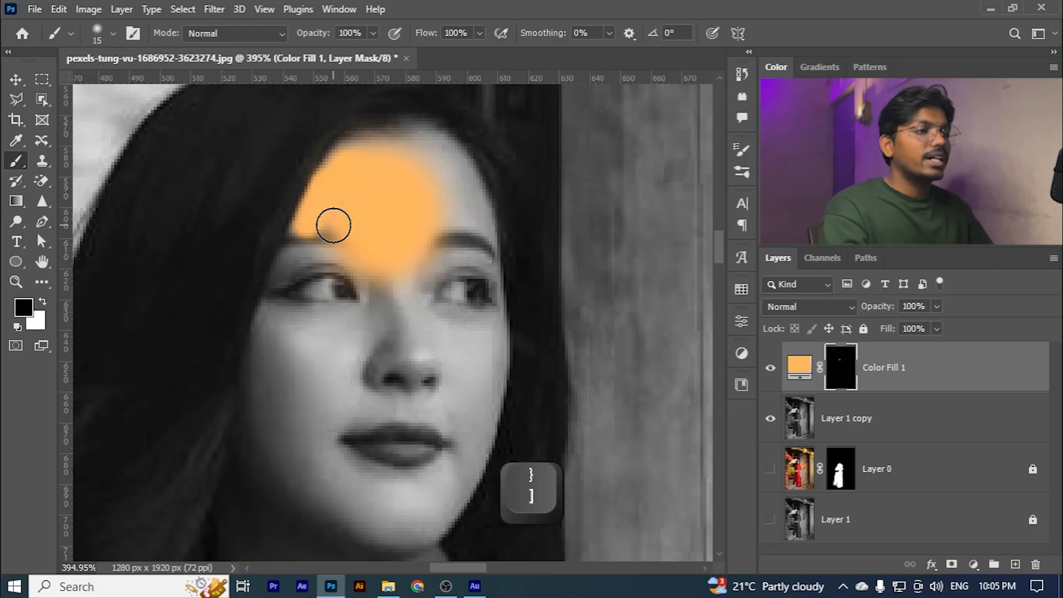
pyautogui.click(404, 198)
# - Reveal the orange fill over the rest of the face and upper neck in white, then target the fill layer's colour thumbnail
pyautogui.press('x')
pyautogui.moveTo(404, 201)
pyautogui.mouseDown()
pyautogui.moveTo(347, 166)
pyautogui.moveTo(422, 157)
pyautogui.moveTo(459, 209)
pyautogui.moveTo(482, 301)
pyautogui.moveTo(468, 379)
pyautogui.moveTo(441, 232)
pyautogui.moveTo(423, 334)
pyautogui.moveTo(447, 317)
pyautogui.moveTo(464, 349)
pyautogui.moveTo(483, 289)
pyautogui.moveTo(442, 434)
pyautogui.mouseUp()
pyautogui.scroll(-2, 465, 358)
pyautogui.scroll(-3, 435, 347)
pyautogui.moveTo(434, 347)
pyautogui.mouseDown()
pyautogui.moveTo(418, 388)
pyautogui.moveTo(448, 340)
pyautogui.moveTo(380, 395)
pyautogui.moveTo(359, 378)
pyautogui.moveTo(390, 349)
pyautogui.moveTo(352, 252)
pyautogui.moveTo(334, 298)
pyautogui.moveTo(374, 267)
pyautogui.moveTo(379, 312)
pyautogui.moveTo(364, 315)
pyautogui.moveTo(341, 282)
pyautogui.moveTo(326, 202)
pyautogui.moveTo(293, 280)
pyautogui.moveTo(318, 384)
pyautogui.mouseUp()
pyautogui.scroll(3, 373, 266)
pyautogui.scroll(-2, 318, 385)
pyautogui.moveTo(300, 248)
pyautogui.mouseDown()
pyautogui.moveTo(335, 351)
pyautogui.moveTo(258, 397)
pyautogui.moveTo(274, 359)
pyautogui.moveTo(256, 500)
pyautogui.moveTo(291, 462)
pyautogui.moveTo(355, 434)
pyautogui.moveTo(305, 452)
pyautogui.moveTo(387, 415)
pyautogui.mouseUp()
pyautogui.scroll(-5, 365, 353)
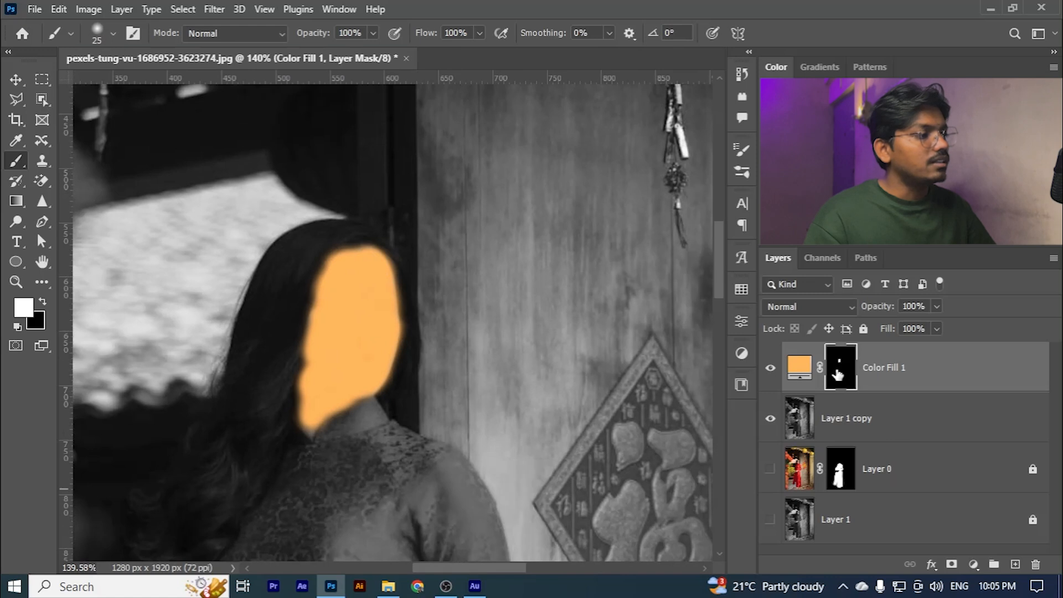
pyautogui.click(801, 374)
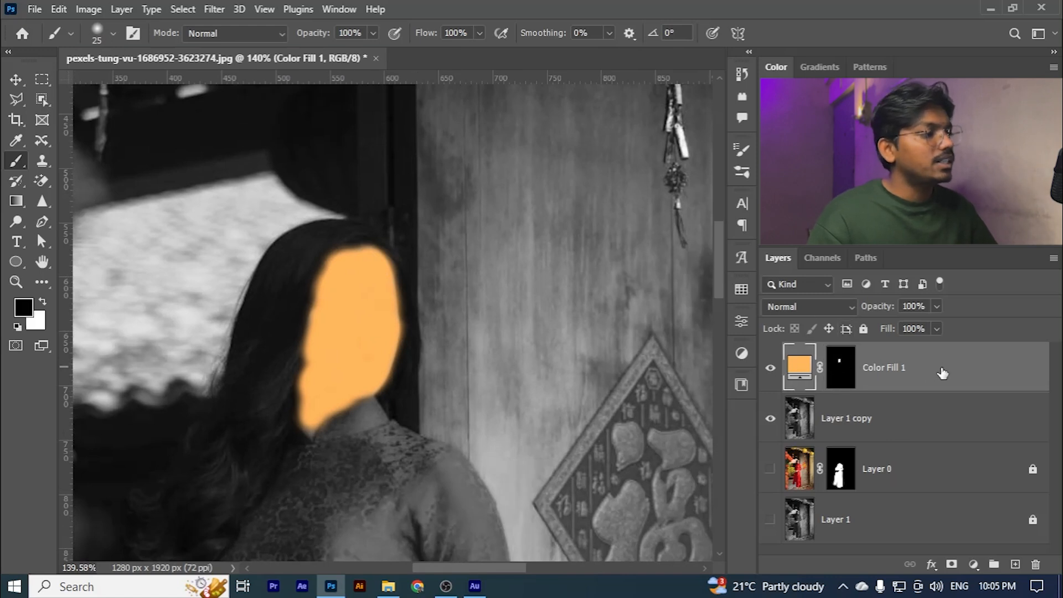
# - Blend the skin colour fill with Multiply and lighten its colour to ffcb79
pyautogui.click(808, 309)
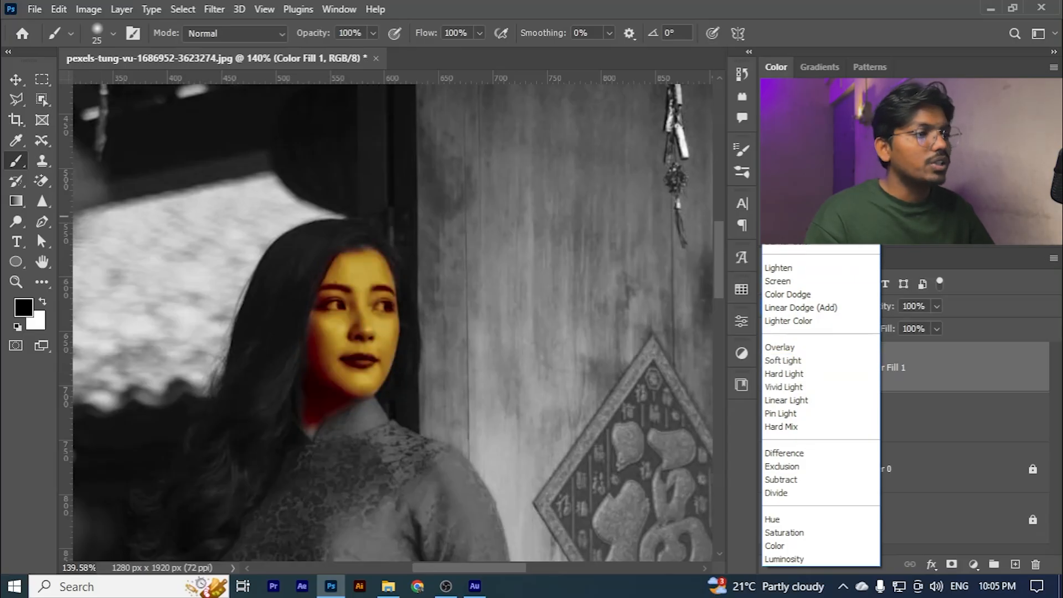
pyautogui.click(803, 201)
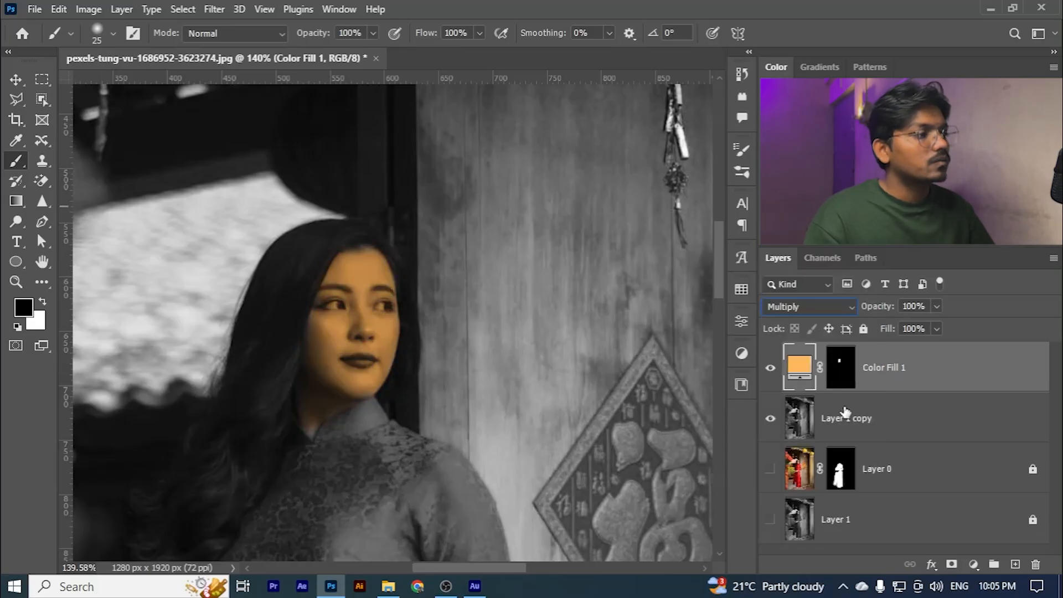
pyautogui.doubleClick(796, 372)
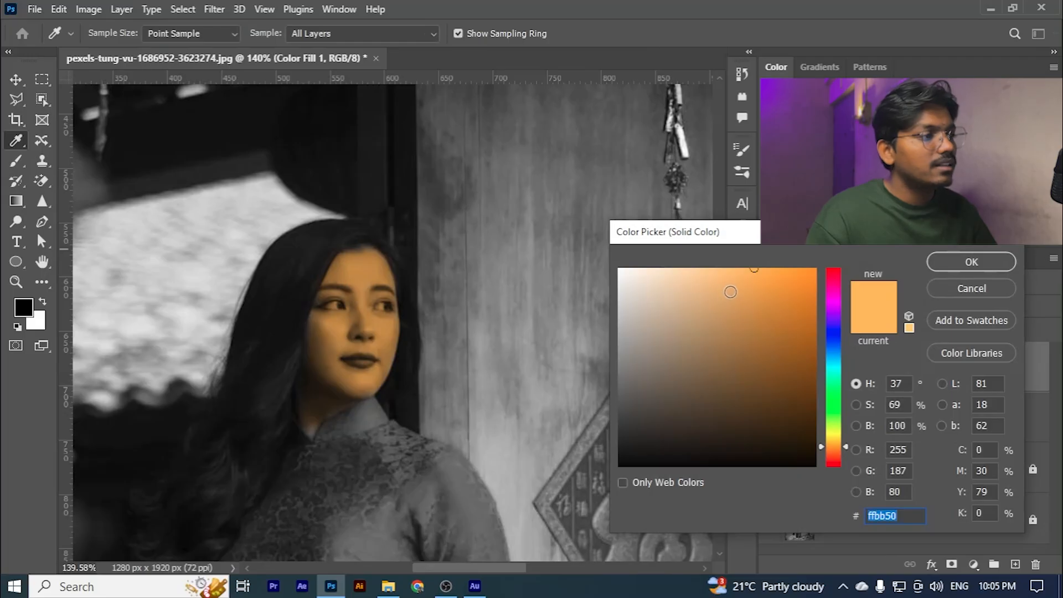
pyautogui.moveTo(731, 292)
pyautogui.mouseDown()
pyautogui.moveTo(735, 268)
pyautogui.moveTo(720, 266)
pyautogui.mouseUp()
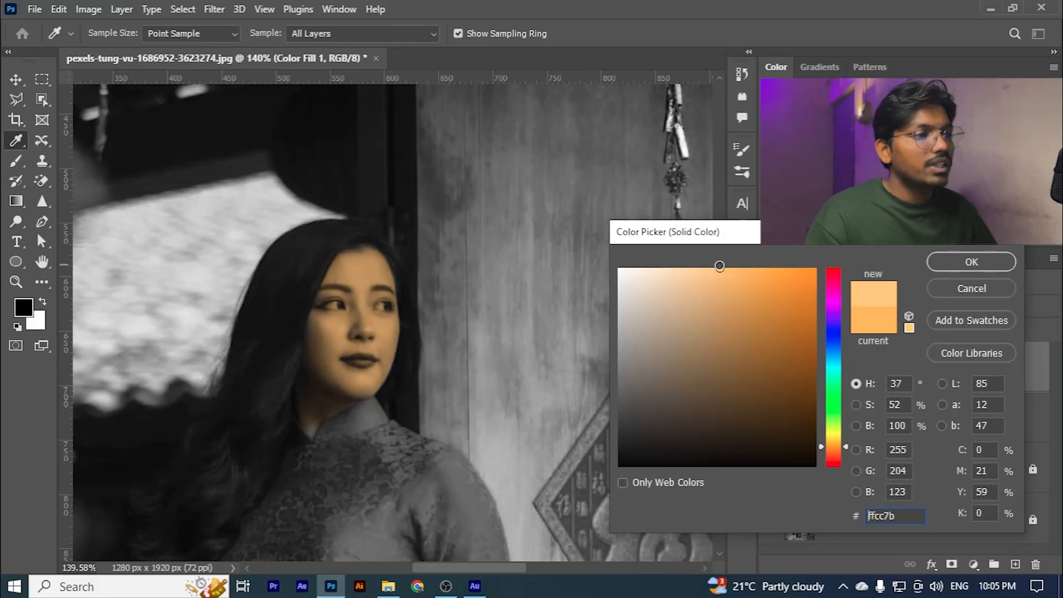
pyautogui.click(953, 264)
# - Duplicate the skin fill layer and set the copy to Screen at 18% opacity
pyautogui.hotkey('ctrl', 'j')
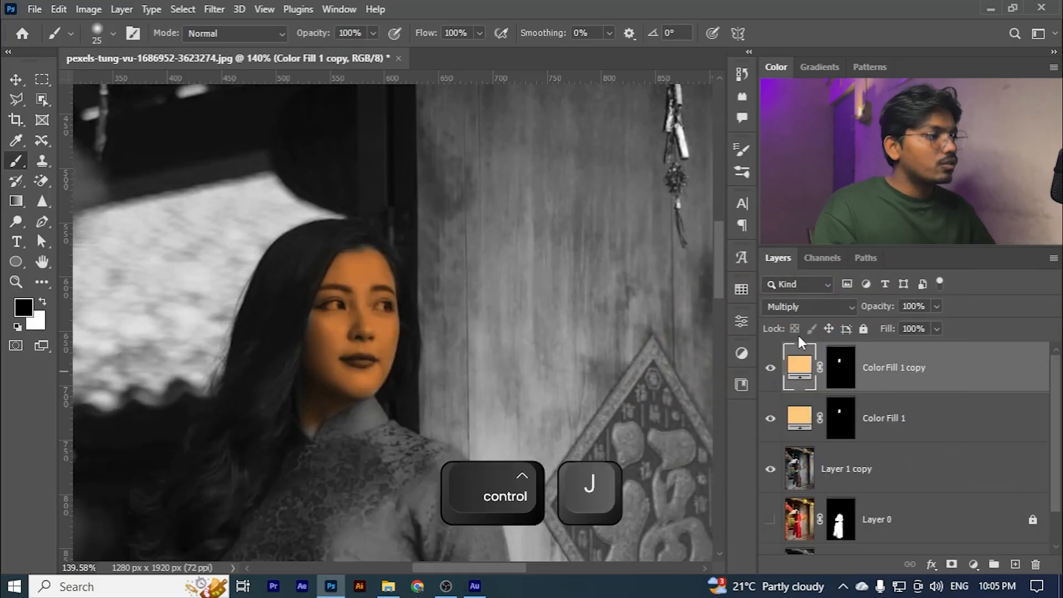
pyautogui.click(803, 306)
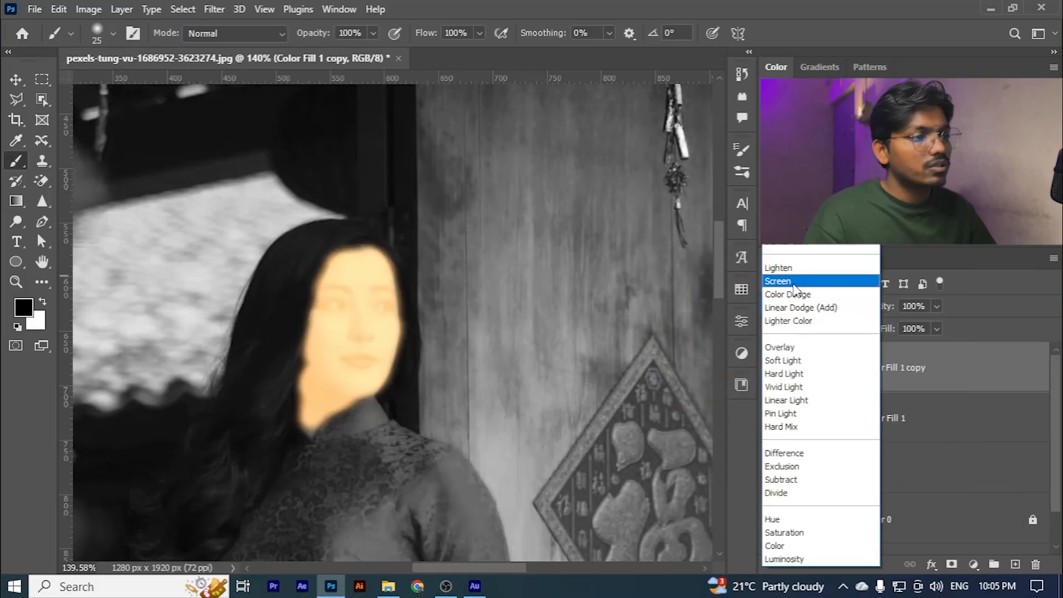
pyautogui.click(793, 281)
pyautogui.click(936, 306)
pyautogui.moveTo(940, 325); pyautogui.dragTo(879, 328)
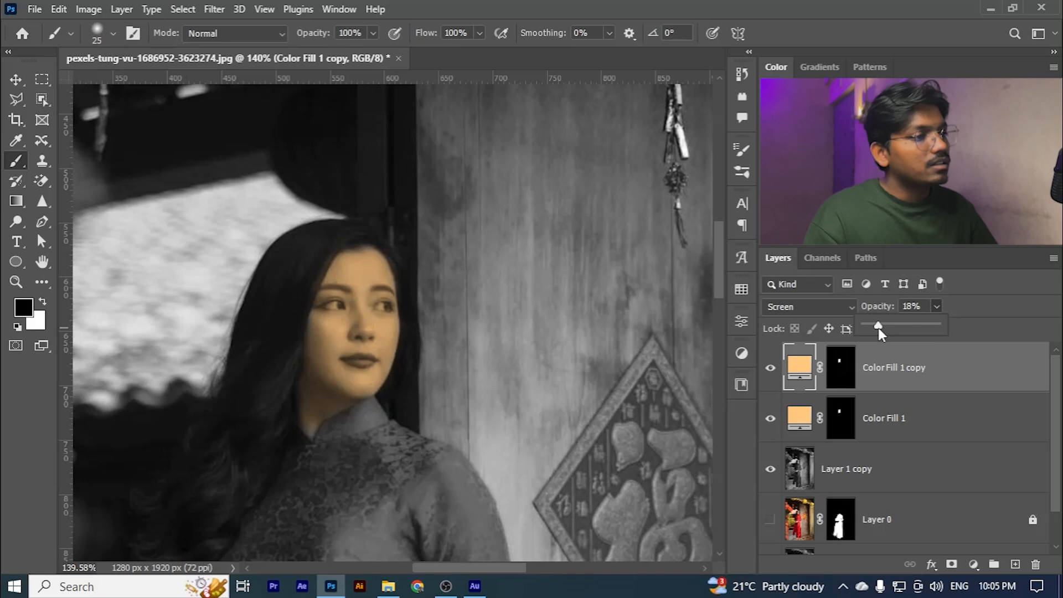
# - Duplicate the Screen copy and set the new layer to Darken at 100% opacity
pyautogui.hotkey('ctrl', 'j')
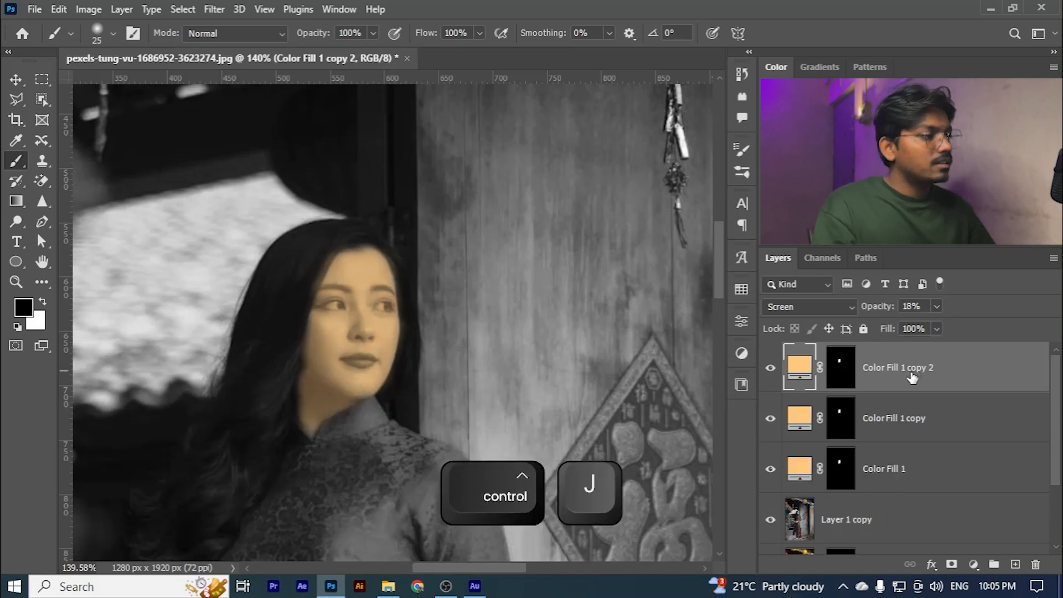
pyautogui.click(786, 309)
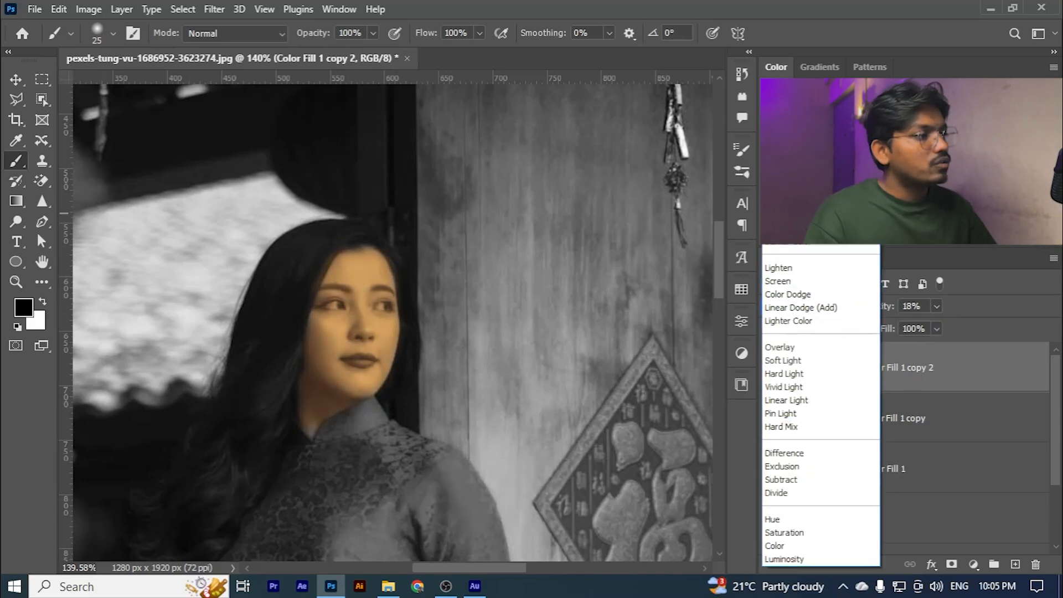
pyautogui.click(789, 190)
pyautogui.click(936, 307)
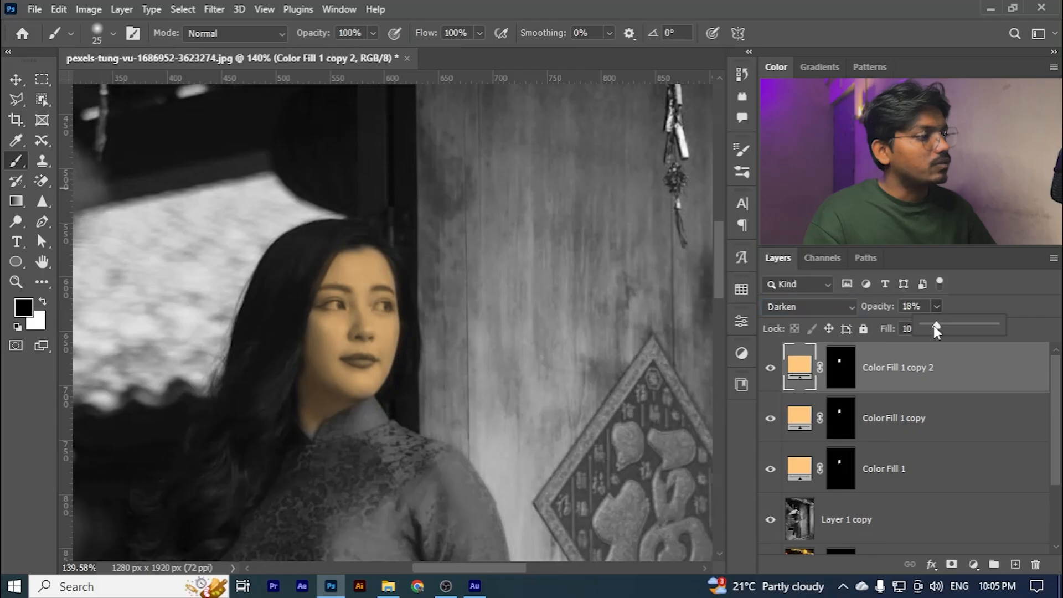
pyautogui.moveTo(933, 327); pyautogui.dragTo(1019, 321)
pyautogui.click(933, 363)
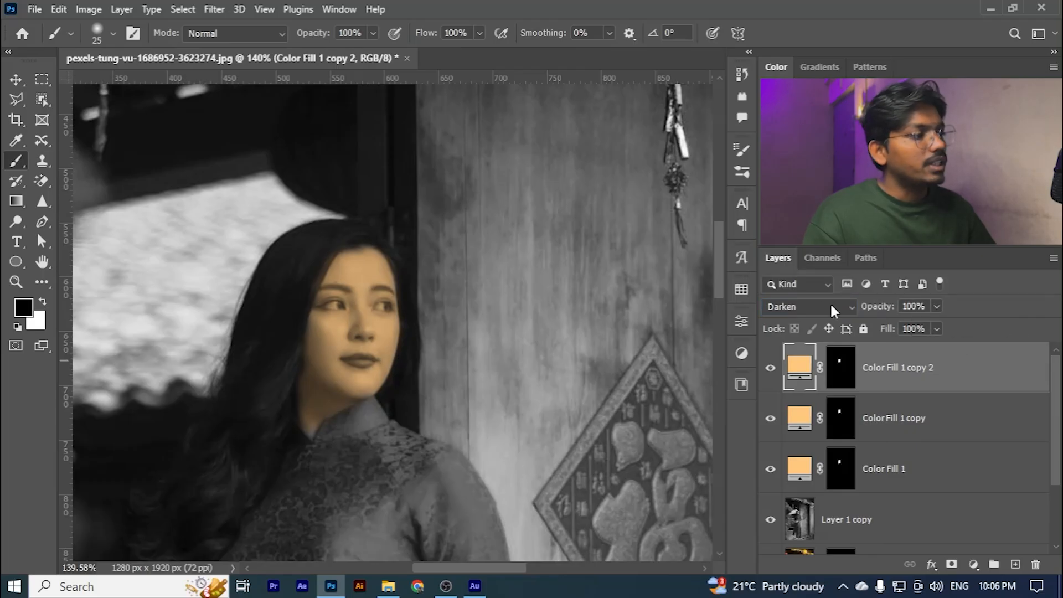
pyautogui.keyDown('shift'); pyautogui.click(848, 424); pyautogui.keyUp('shift')
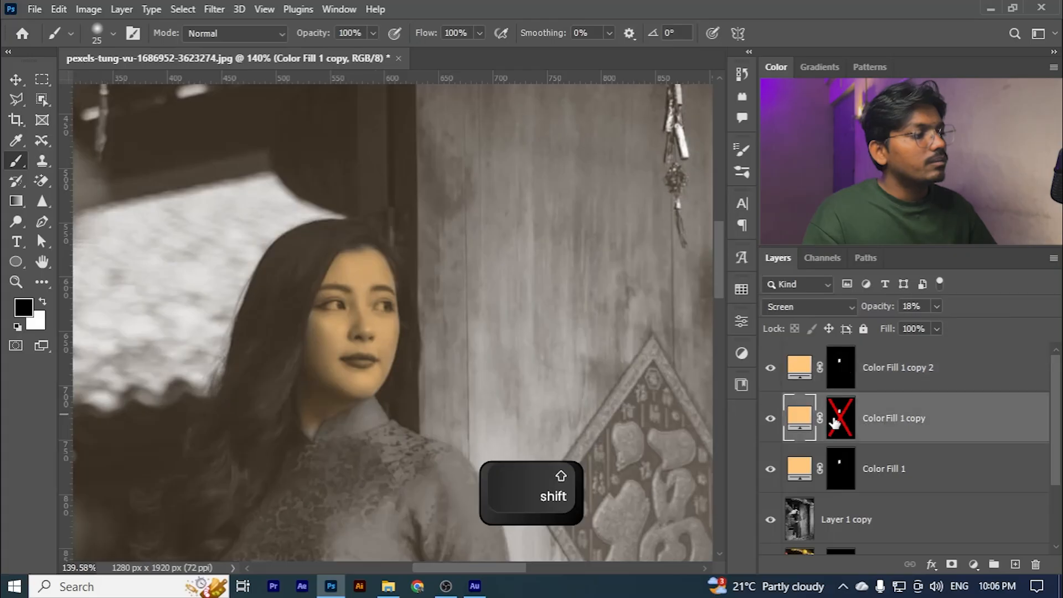
pyautogui.keyDown('ctrl'); pyautogui.click(853, 414); pyautogui.keyUp('ctrl')
pyautogui.hotkey('ctrl', 'z')
pyautogui.hotkey('ctrl', 'z')
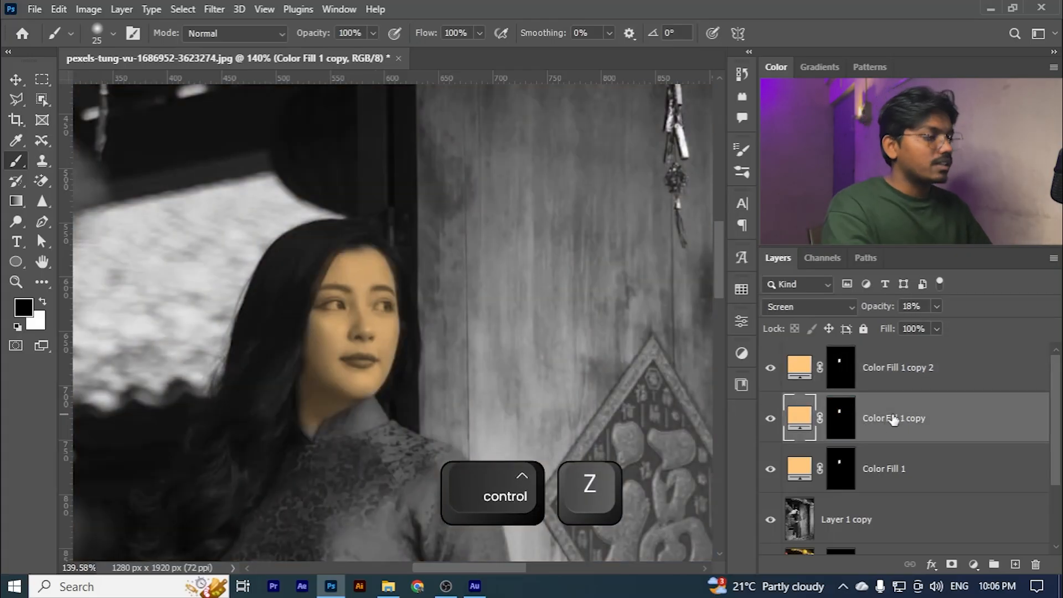
# - Delete both duplicated fill layers, keeping only the original Multiply fill
pyautogui.press('Delete')
pyautogui.click(810, 387)
pyautogui.press('Delete')
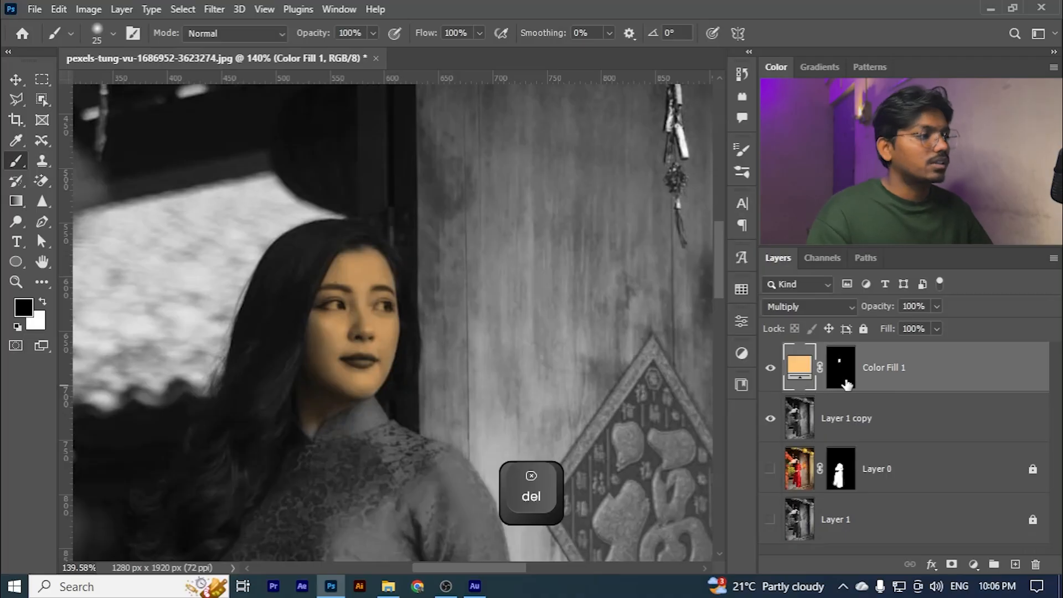
# - Extend the skin tone over the neck down to the collar in white on the fill's mask, reducing the brush to 8 px
pyautogui.click(841, 367)
pyautogui.press('x')
pyautogui.click(813, 365)
pyautogui.scroll(5, 371, 268)
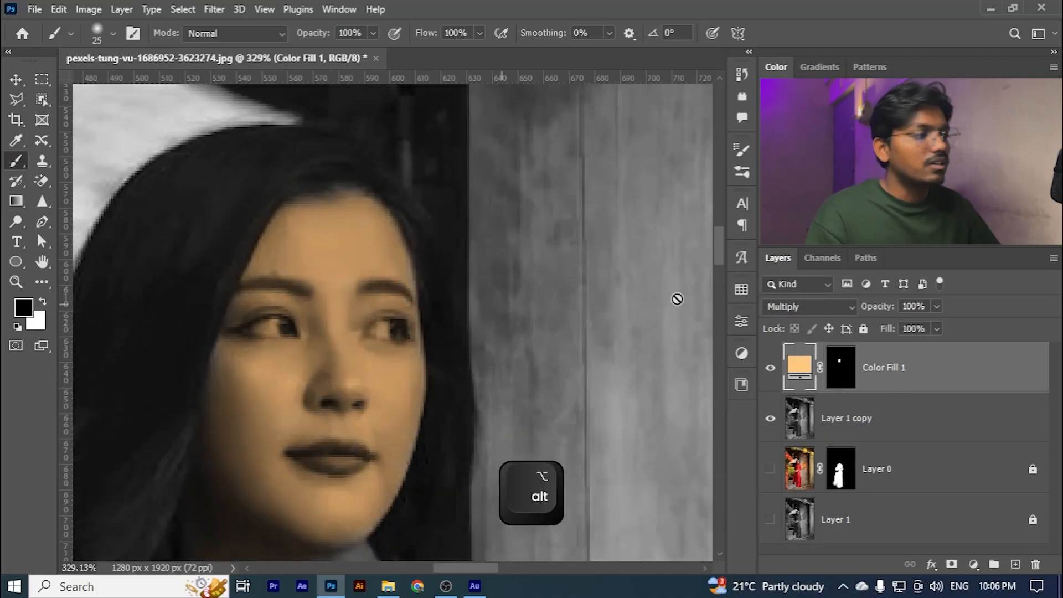
pyautogui.click(829, 368)
pyautogui.press('x')
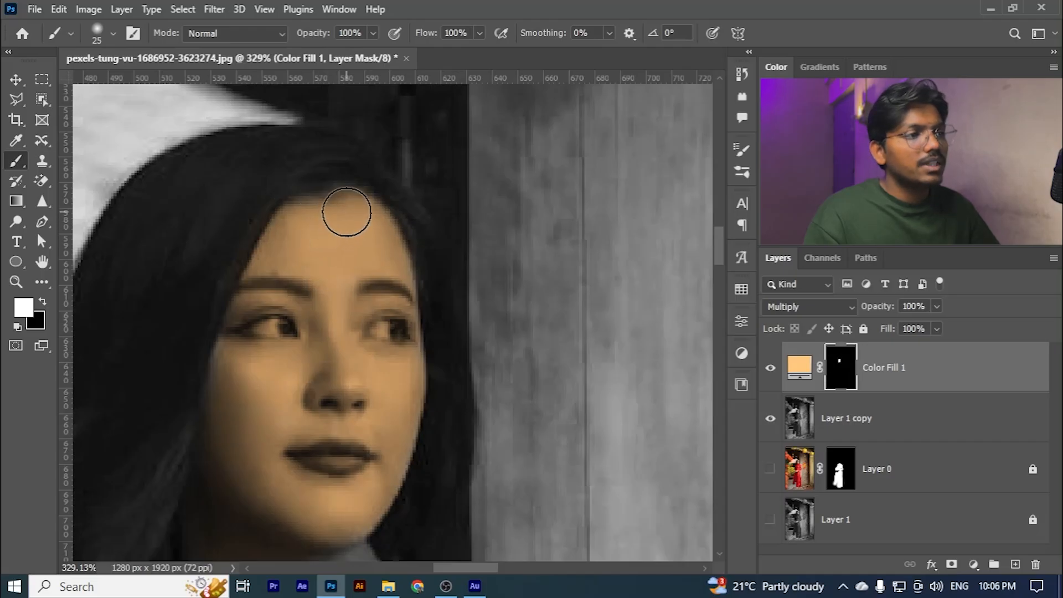
pyautogui.scroll(-1, 395, 299)
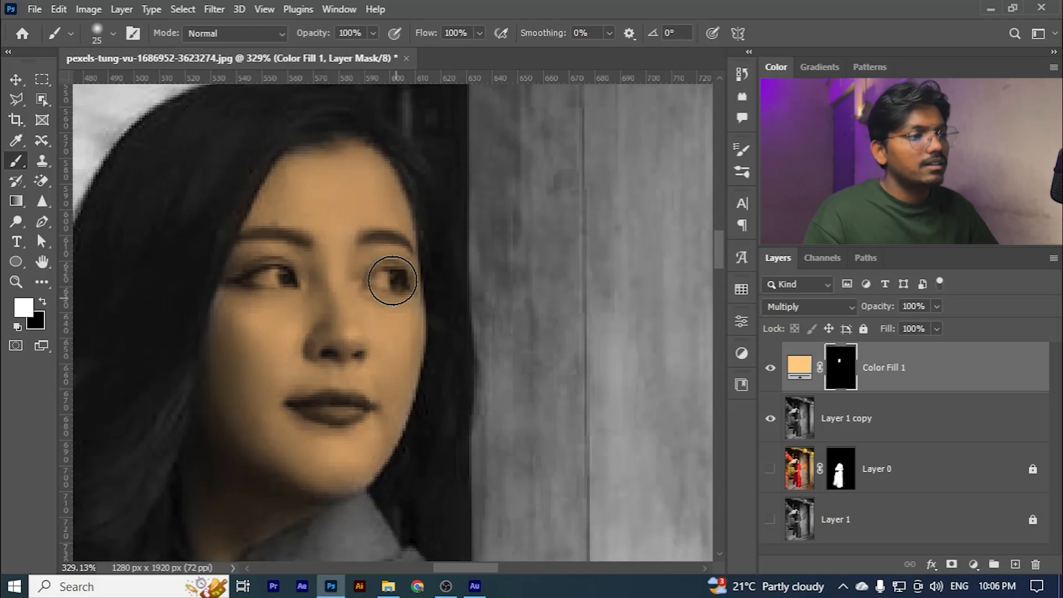
pyautogui.scroll(-1, 390, 388)
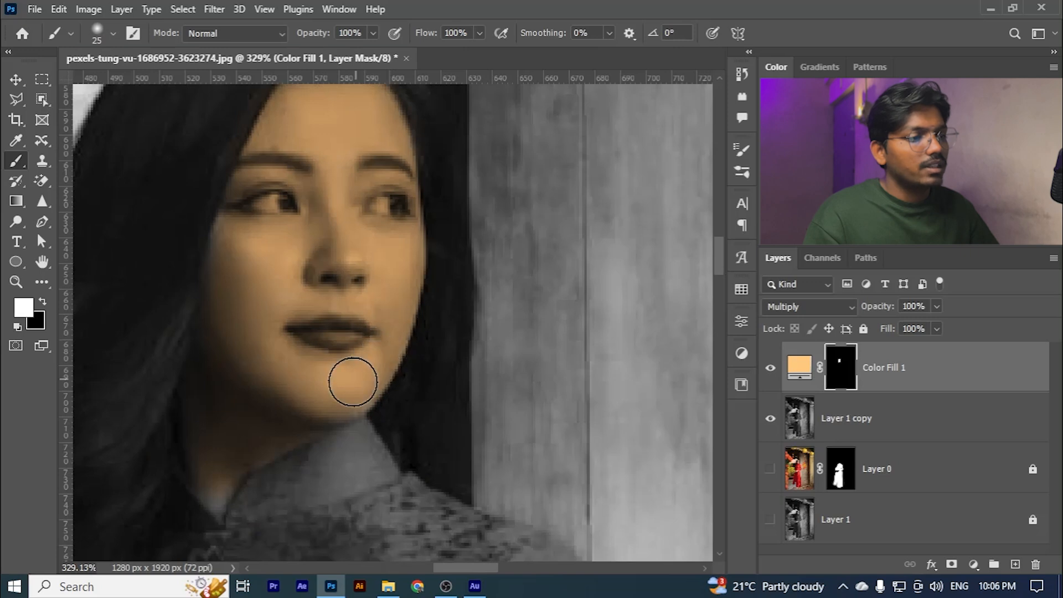
pyautogui.scroll(-1, 354, 383)
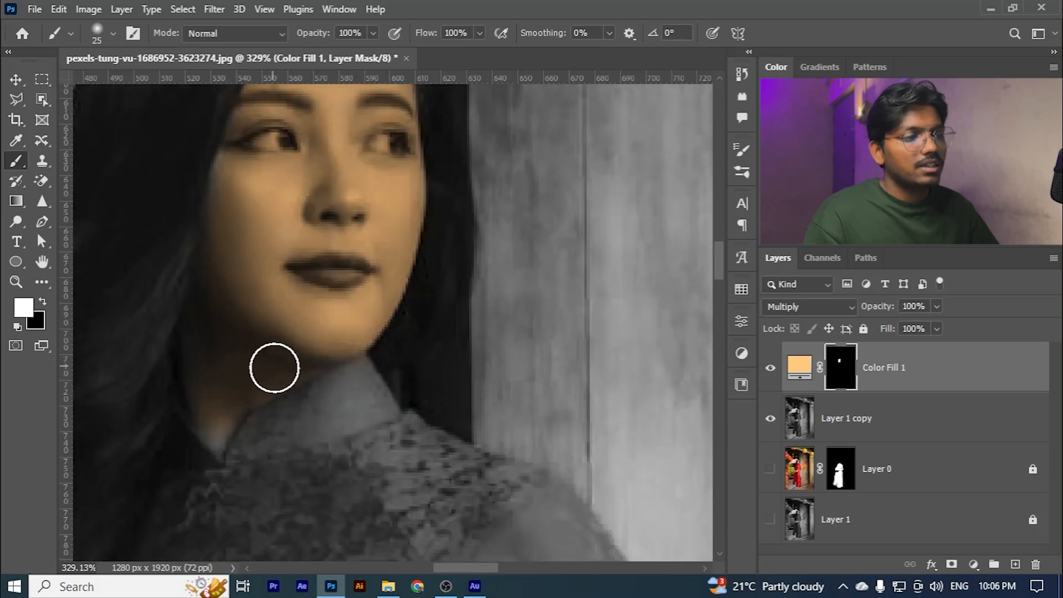
pyautogui.press('[')
pyautogui.press('[')
pyautogui.press('[')
pyautogui.press('[')
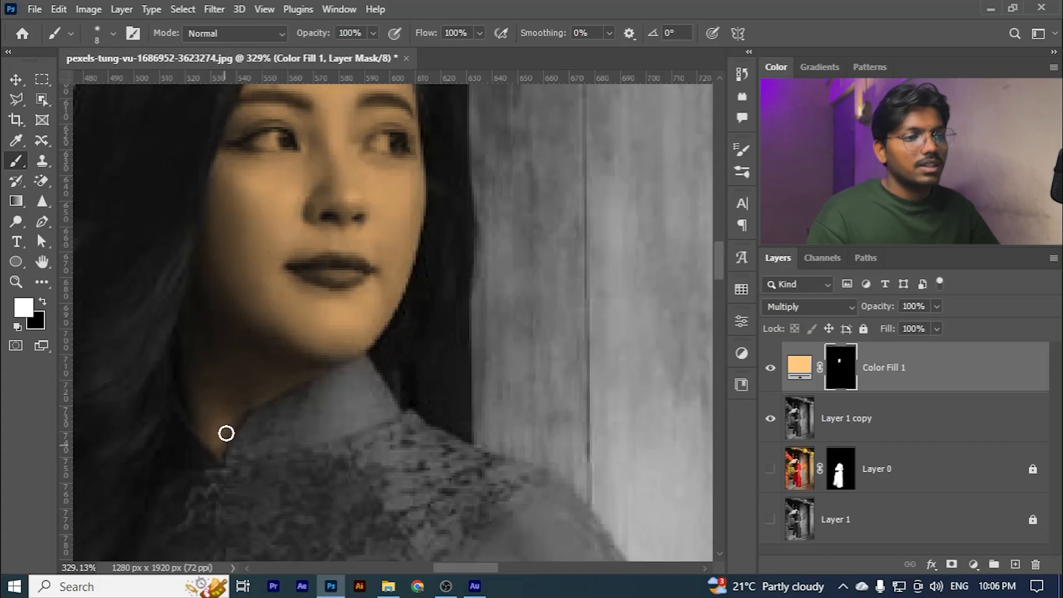
# - Mask the skin tone out of both eyes in black with a 7 px brush
pyautogui.scroll(-5, 226, 433)
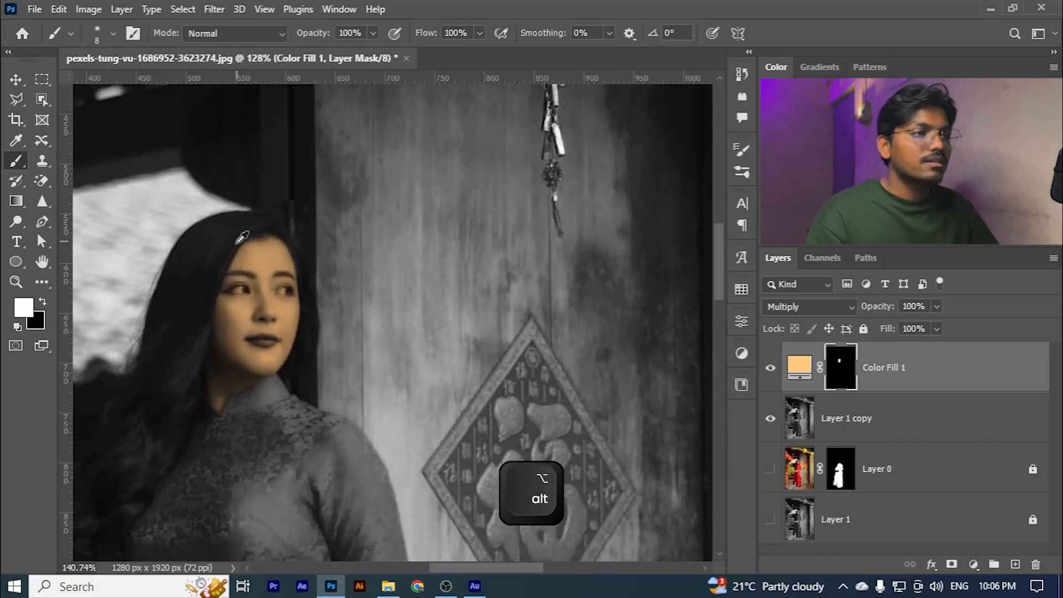
pyautogui.scroll(6, 242, 237)
pyautogui.scroll(-4, 304, 296)
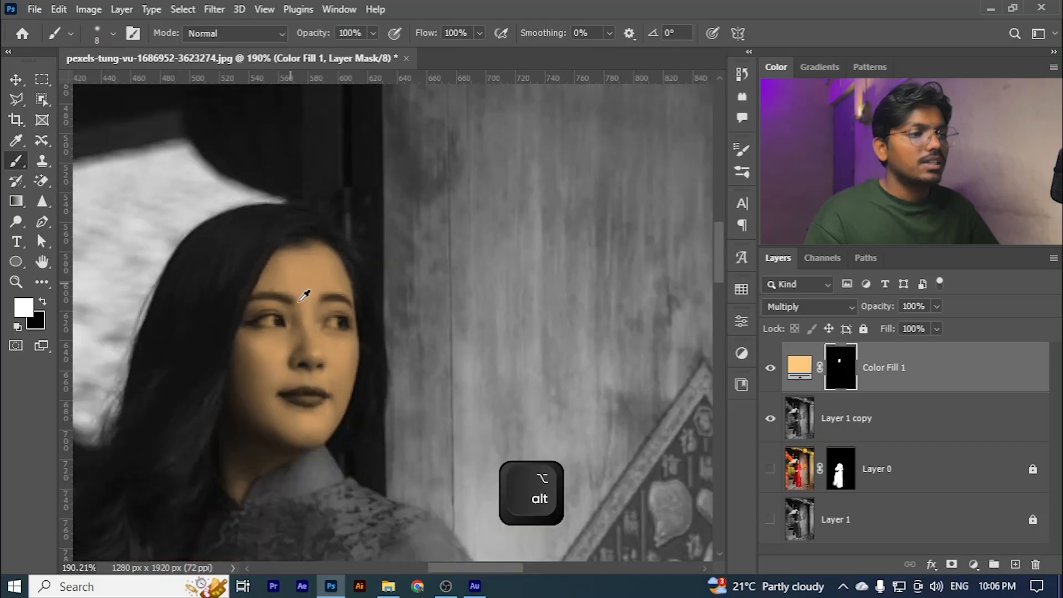
pyautogui.scroll(5, 288, 288)
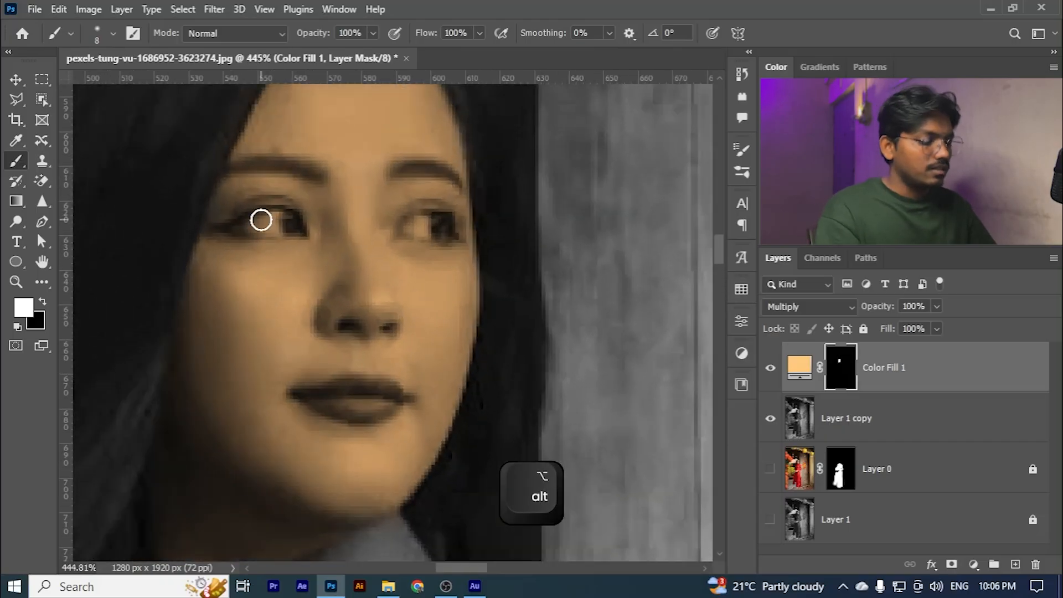
pyautogui.scroll(1, 266, 221)
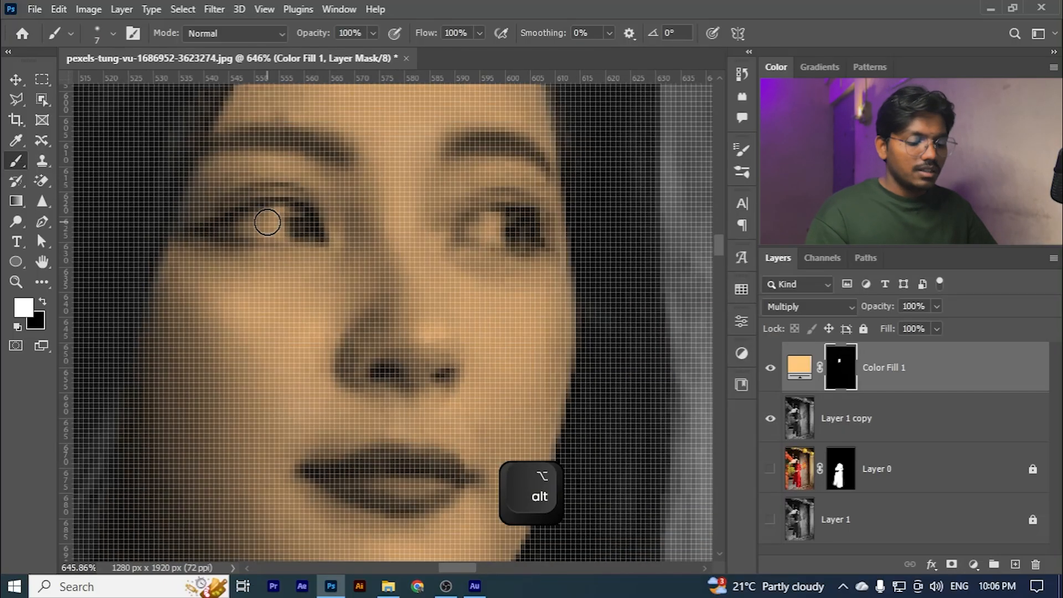
pyautogui.press('x')
pyautogui.scroll(-2, 271, 224)
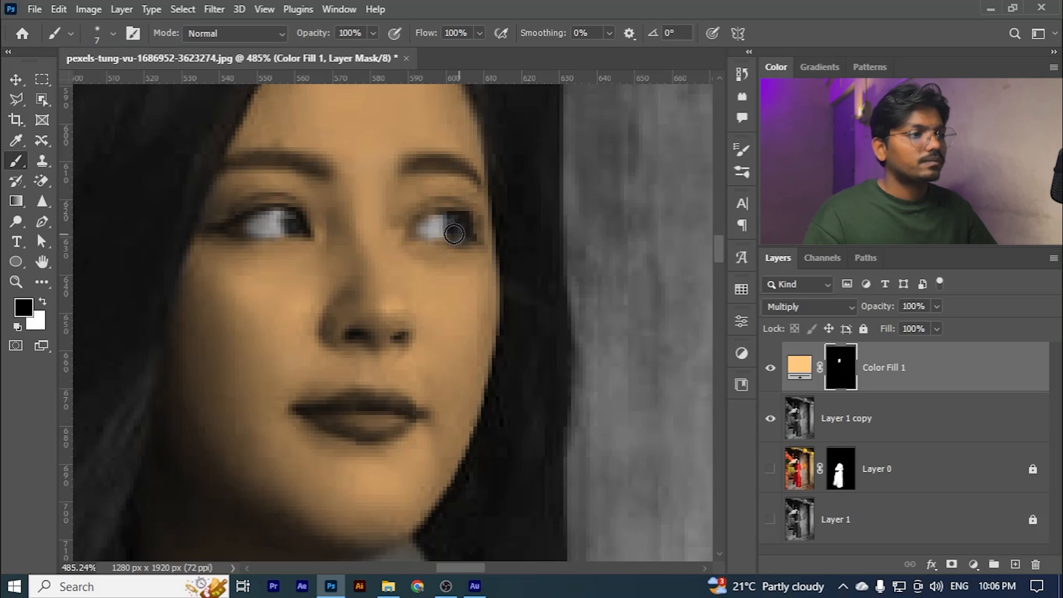
pyautogui.keyDown('alt'); pyautogui.scroll(1, 443, 244); pyautogui.keyUp('alt')
pyautogui.keyDown('alt'); pyautogui.scroll(-1, 458, 250); pyautogui.keyUp('alt')
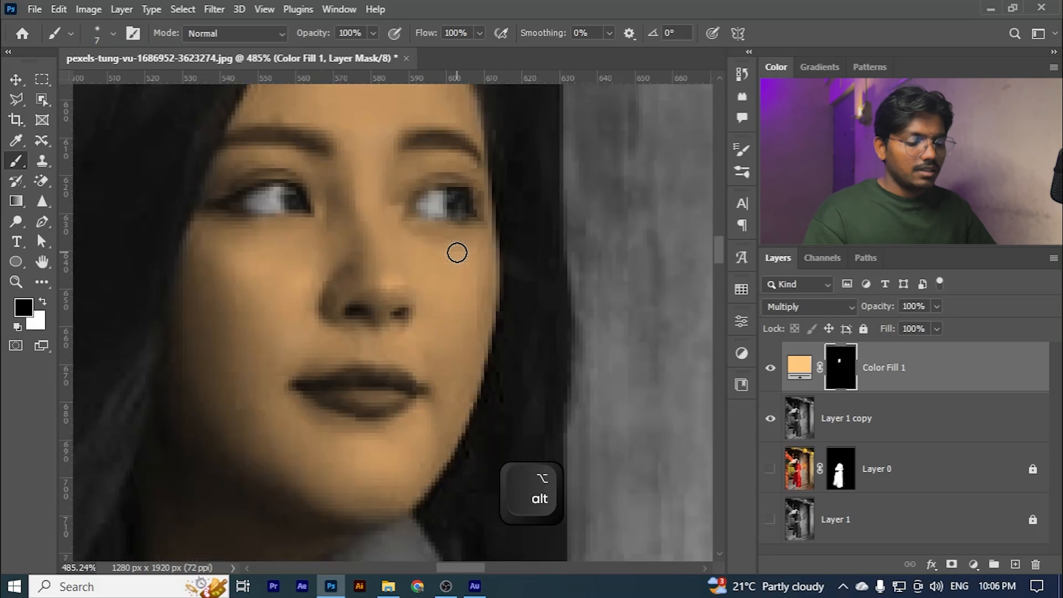
# - Touch up the skin tone around the edges of the eyes in white on the mask
pyautogui.press('x')
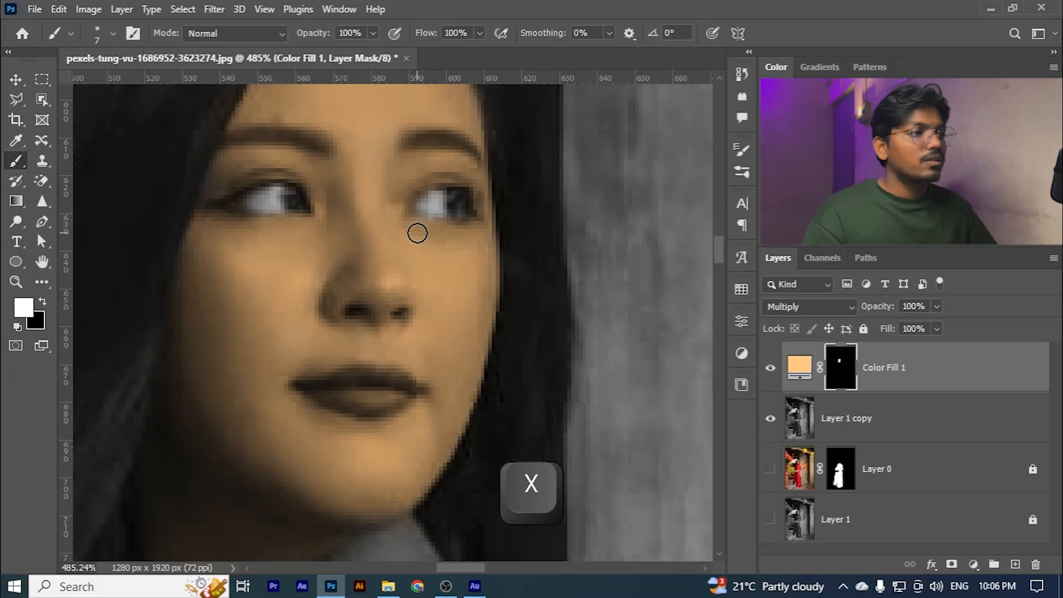
pyautogui.keyDown('alt'); pyautogui.scroll(-3, 418, 234); pyautogui.keyUp('alt')
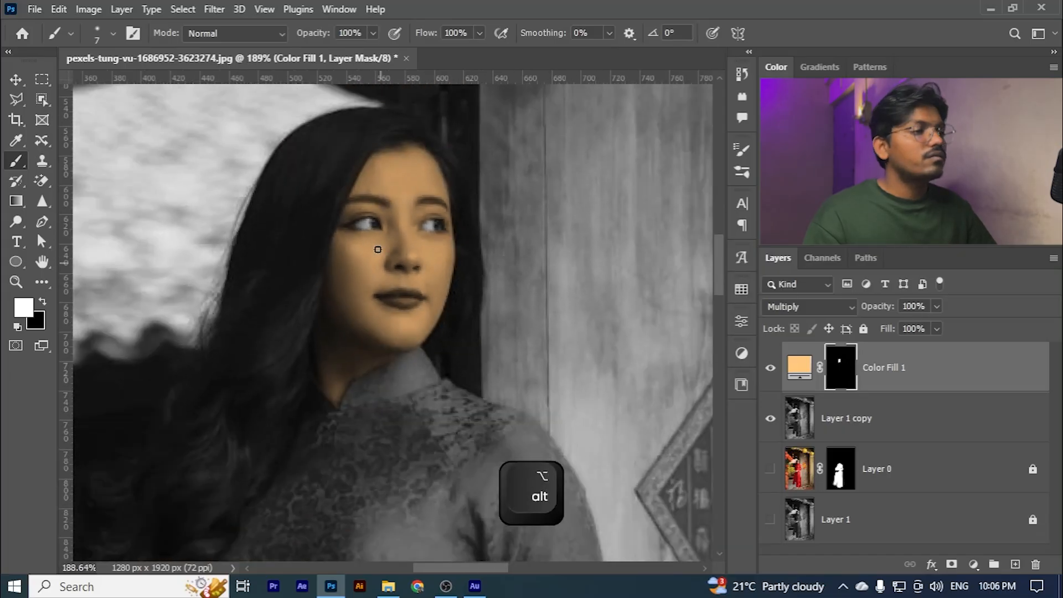
pyautogui.keyDown('alt'); pyautogui.scroll(2, 378, 250); pyautogui.keyUp('alt')
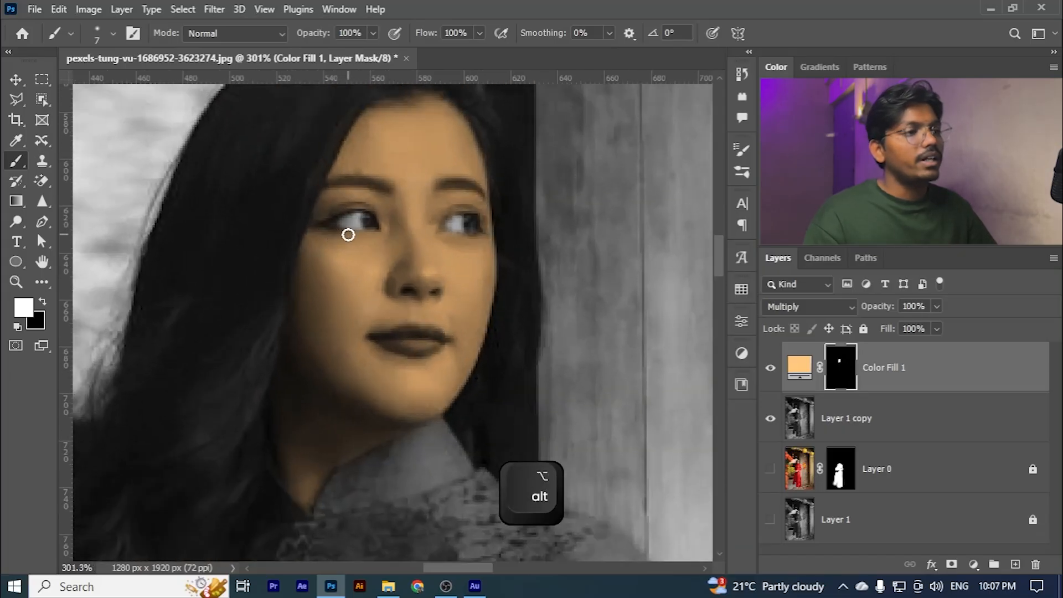
pyautogui.keyDown('alt'); pyautogui.scroll(-2, 354, 234); pyautogui.keyUp('alt')
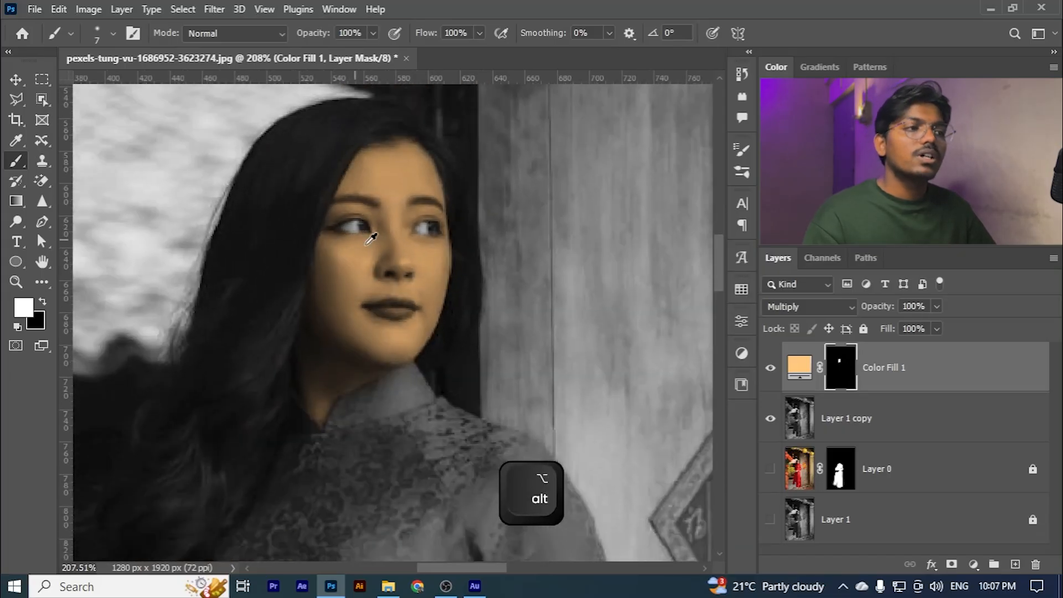
# - Show the skin fill's mask on its own to examine the painted area, and return to the photo
pyautogui.keyDown('alt'); pyautogui.click(840, 367); pyautogui.keyUp('alt')
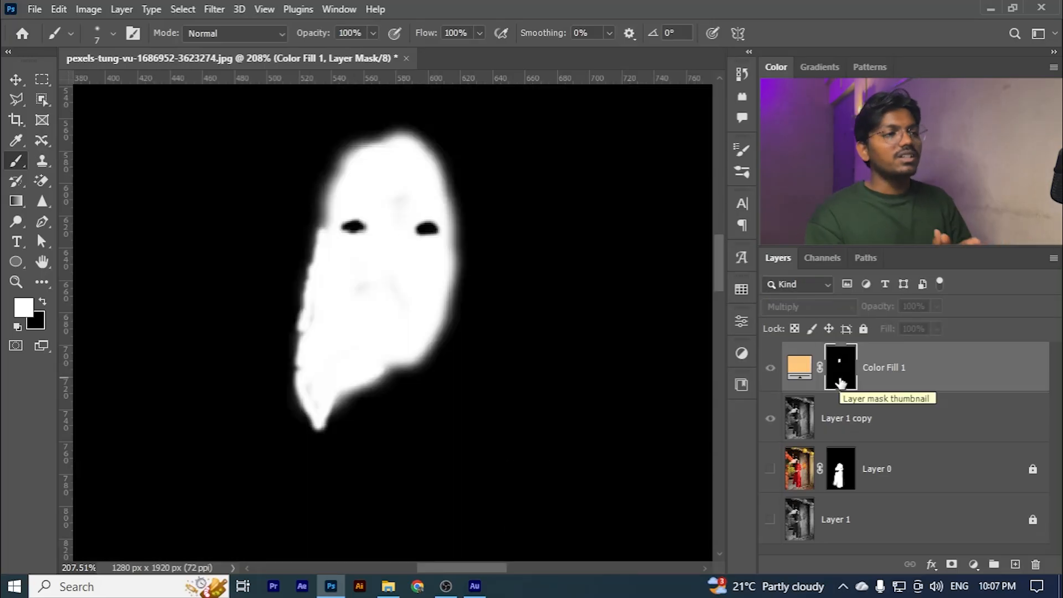
pyautogui.press('alt')
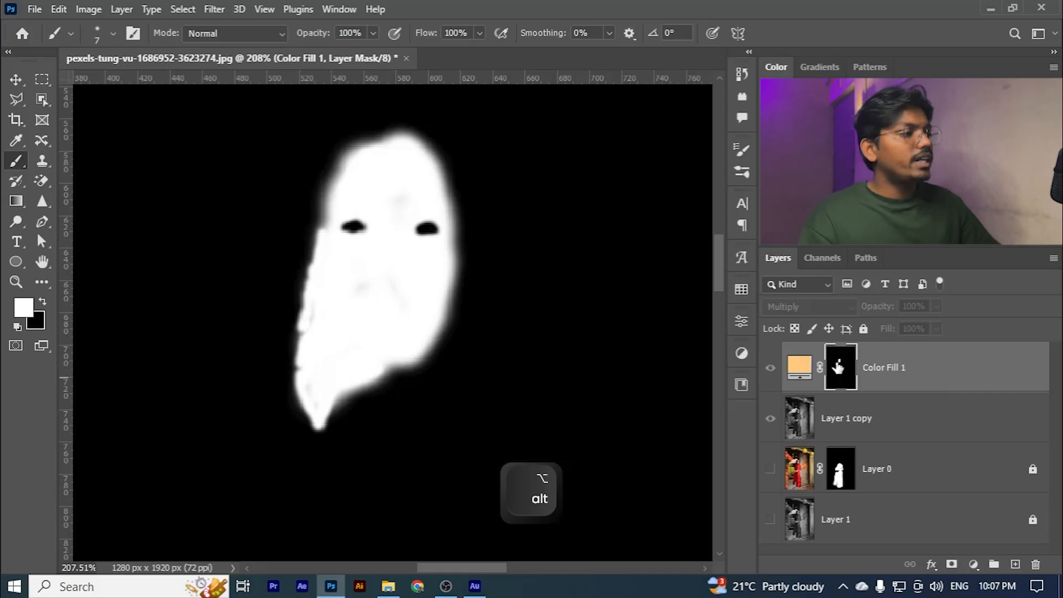
pyautogui.keyDown('alt'); pyautogui.click(838, 367); pyautogui.keyUp('alt')
# - Change the skin tone fill's blend mode to Color
pyautogui.scroll(-5, 332, 282)
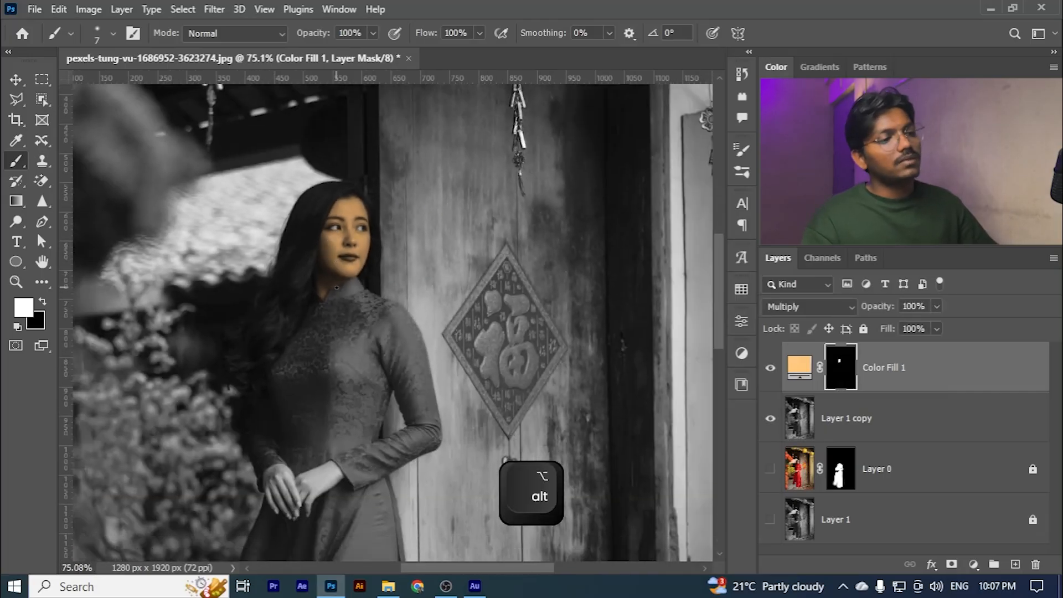
pyautogui.scroll(-2, 336, 287)
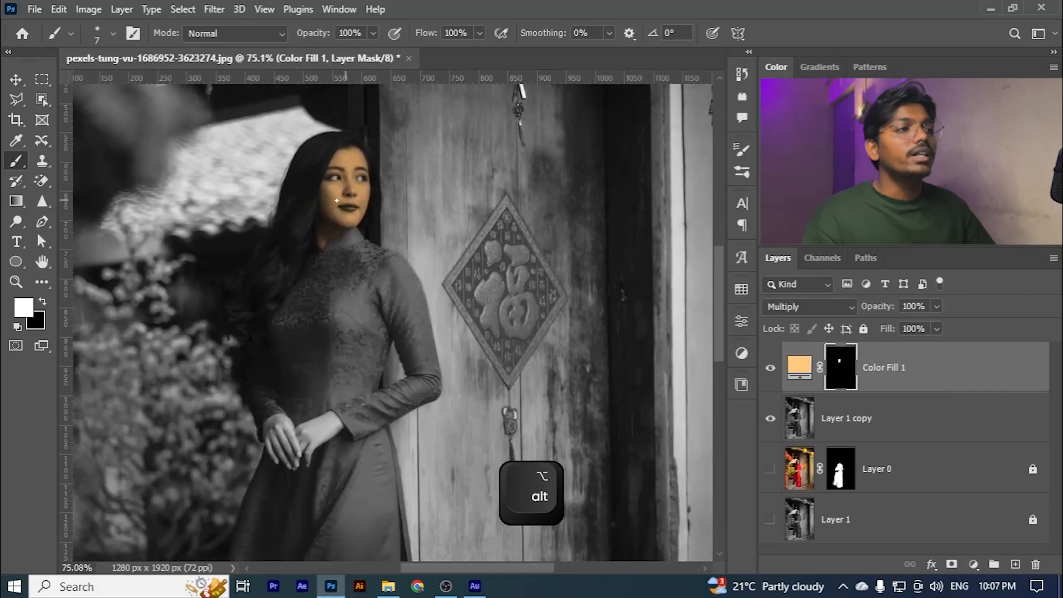
pyautogui.click(798, 306)
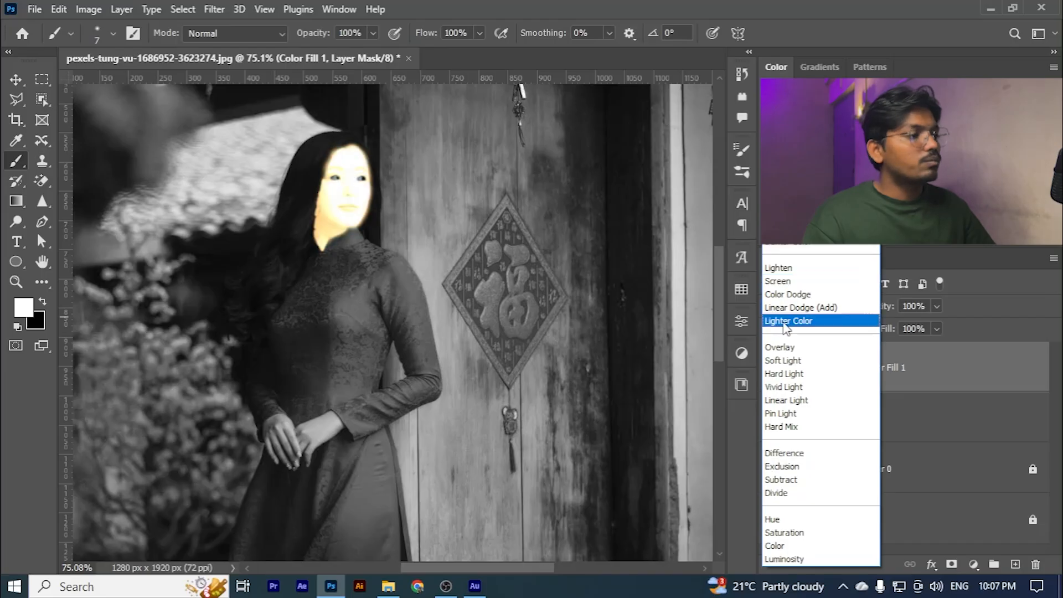
pyautogui.click(775, 546)
# - Lighten the skin fill's colour to the paler peach ffd99e
pyautogui.doubleClick(800, 372)
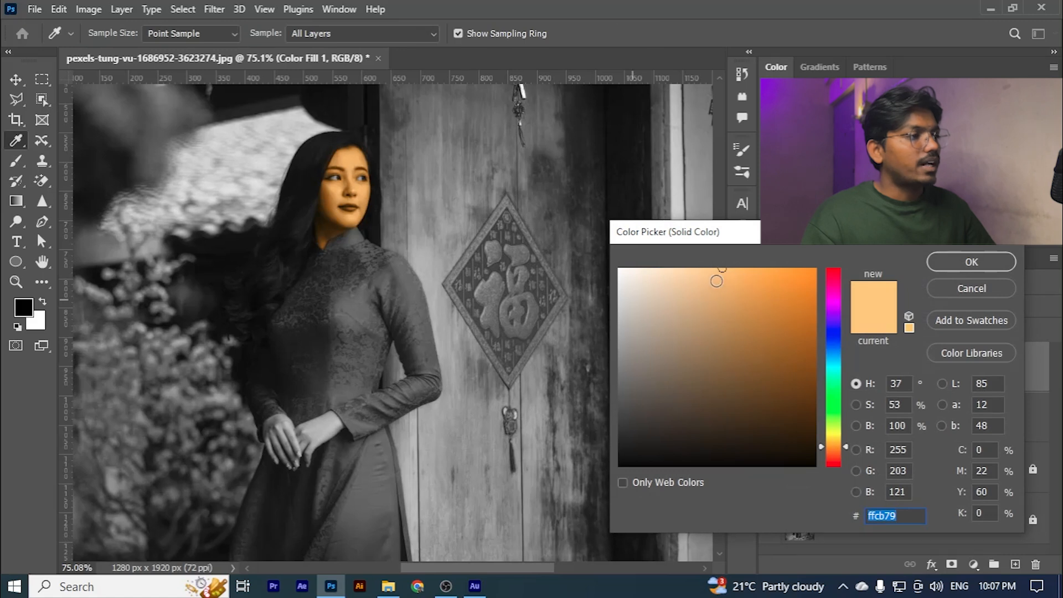
pyautogui.moveTo(703, 272)
pyautogui.mouseDown()
pyautogui.moveTo(677, 268)
pyautogui.moveTo(686, 260)
pyautogui.moveTo(690, 277)
pyautogui.moveTo(712, 261)
pyautogui.moveTo(694, 264)
pyautogui.mouseUp()
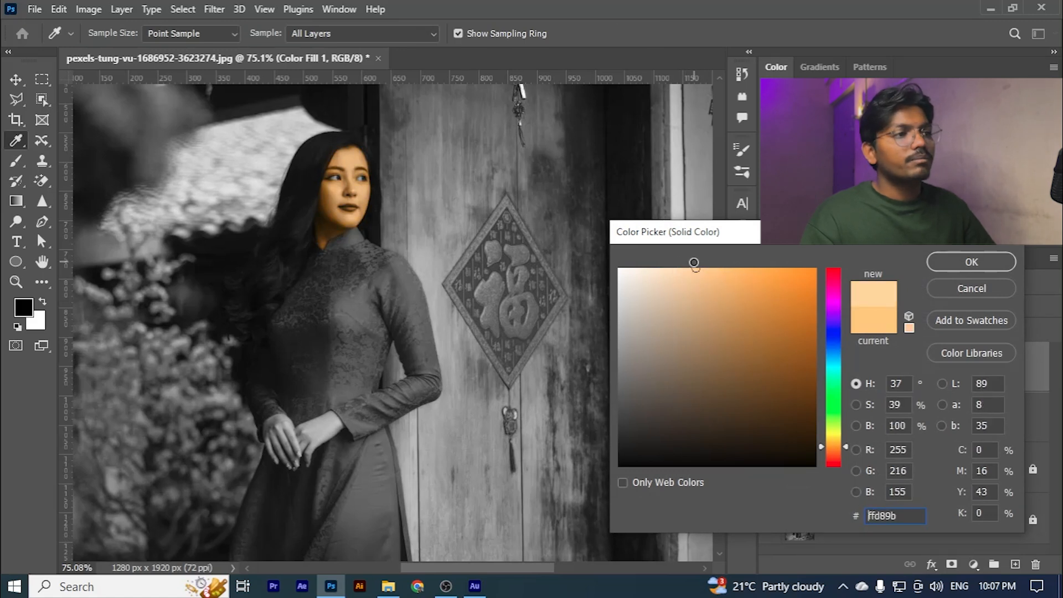
pyautogui.click(972, 262)
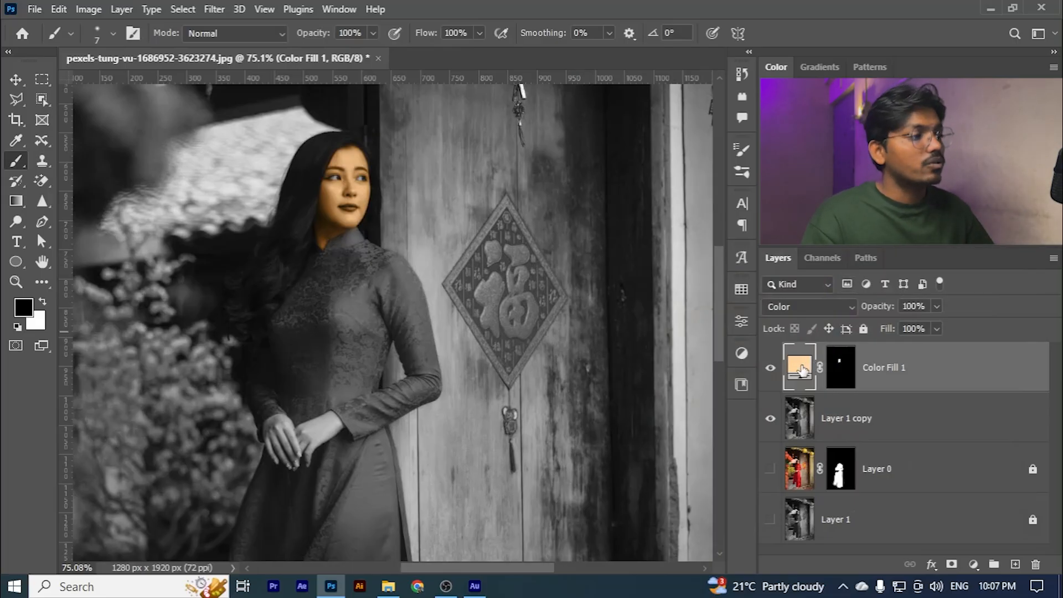
pyautogui.doubleClick(802, 370)
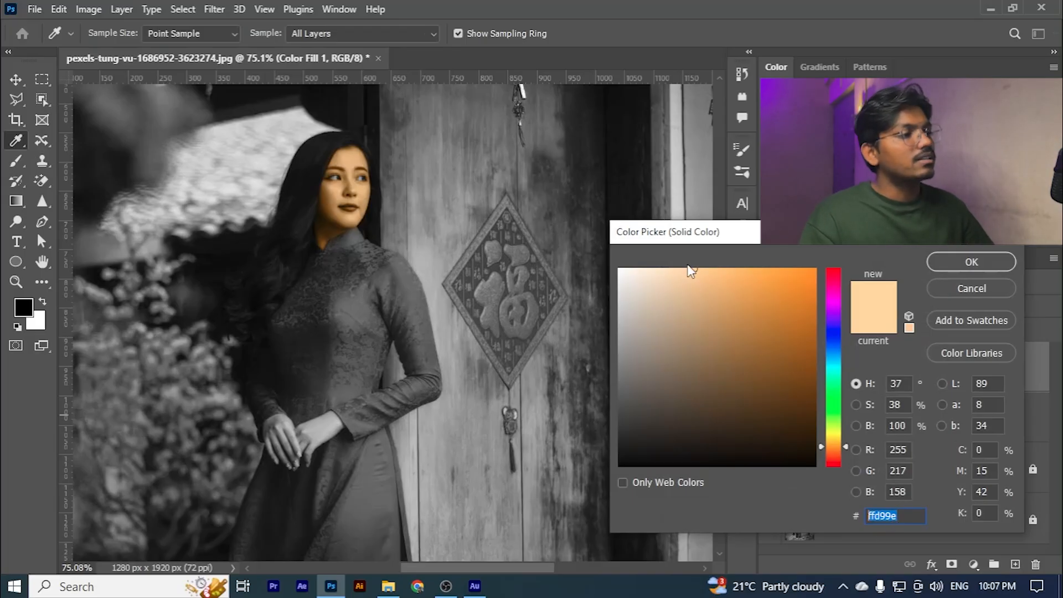
pyautogui.click(966, 261)
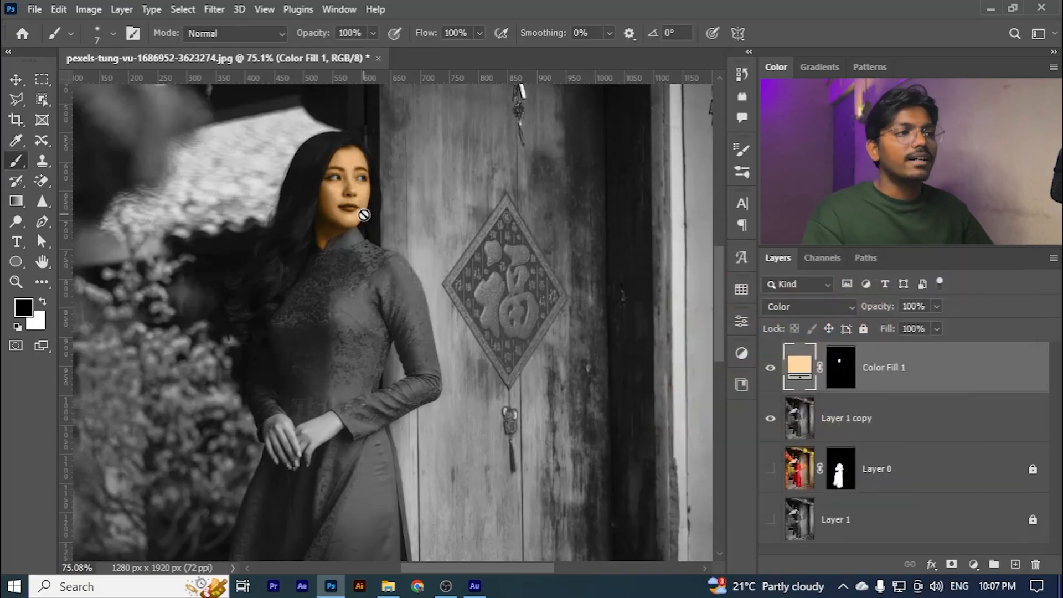
pyautogui.scroll(4, 345, 190)
pyautogui.scroll(-6, 85, 136)
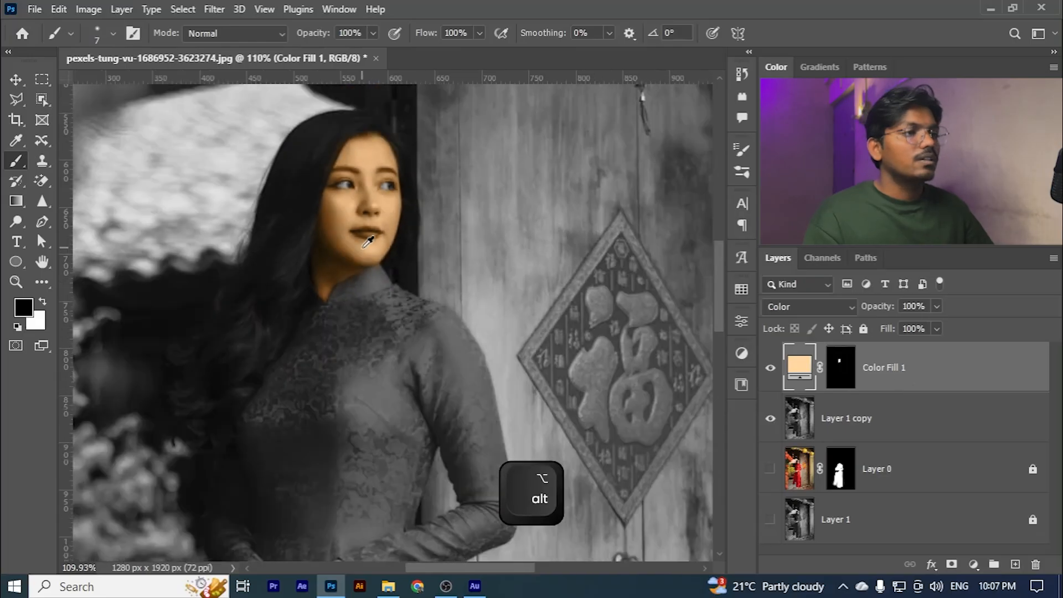
pyautogui.click(15, 79)
pyautogui.click(135, 223)
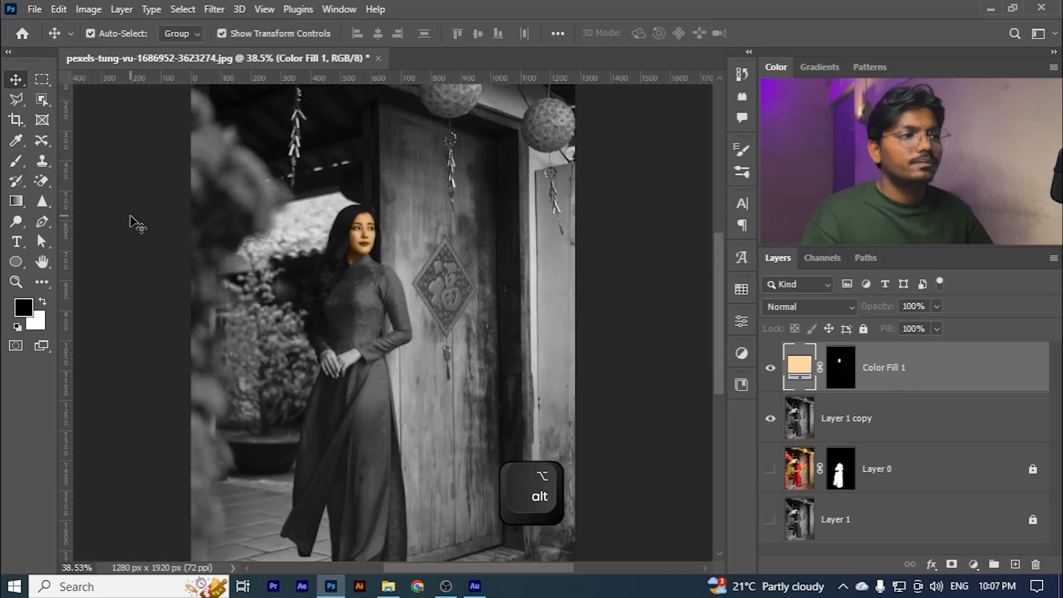
# - Add a red (ed2024) solid colour fill above the skin fill and invert its mask to black
pyautogui.click(913, 377)
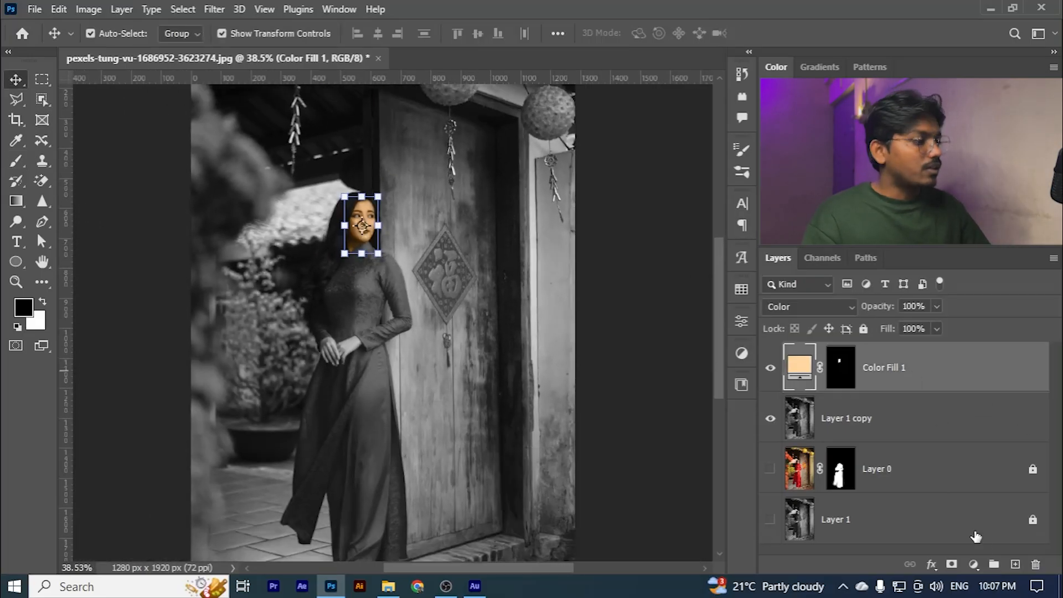
pyautogui.click(973, 564)
pyautogui.click(966, 286)
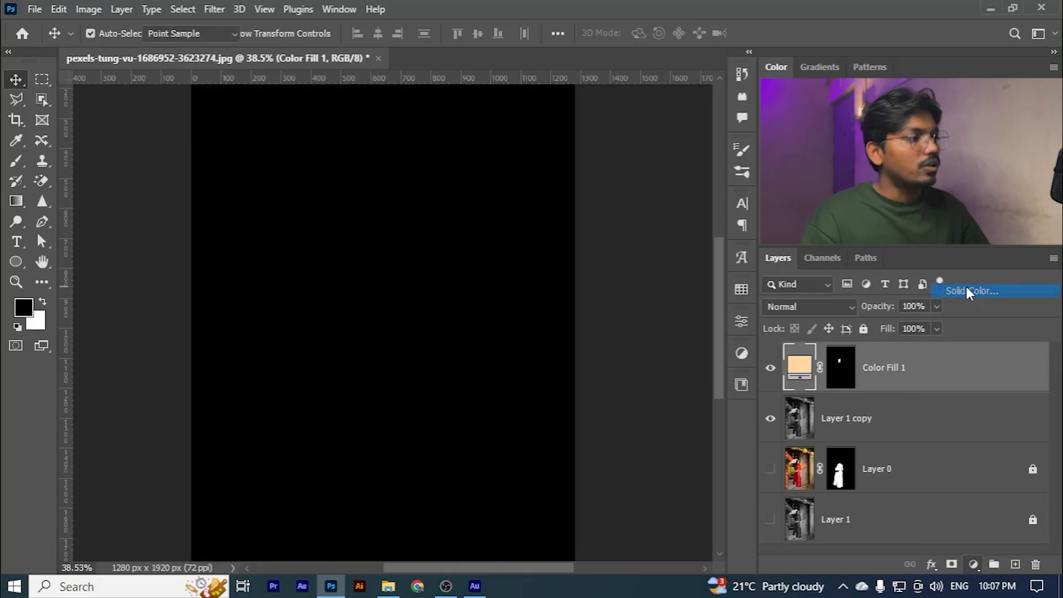
pyautogui.write('ff0000')
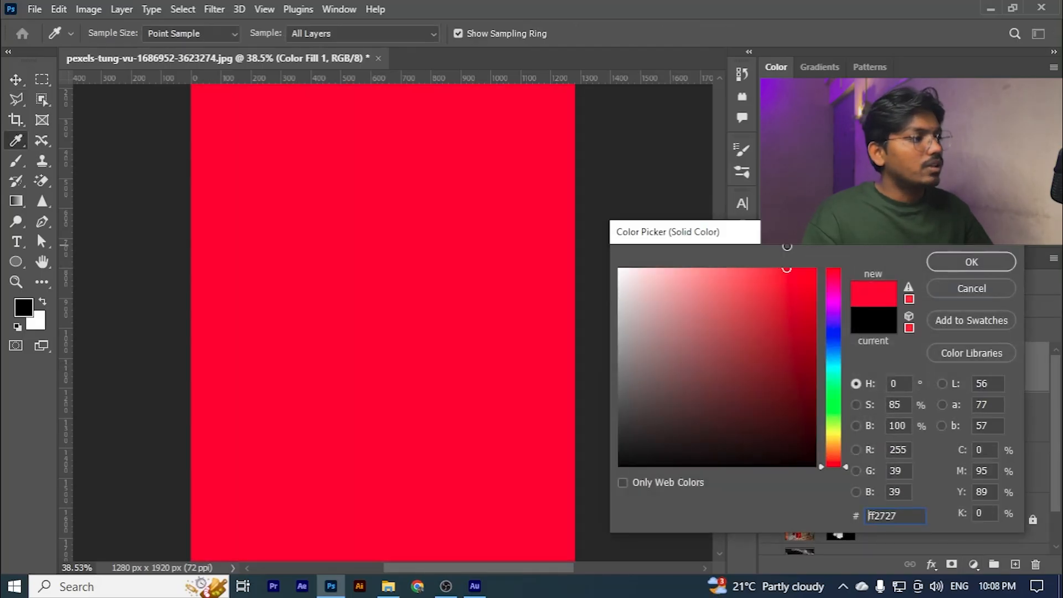
pyautogui.click(909, 299)
pyautogui.click(951, 266)
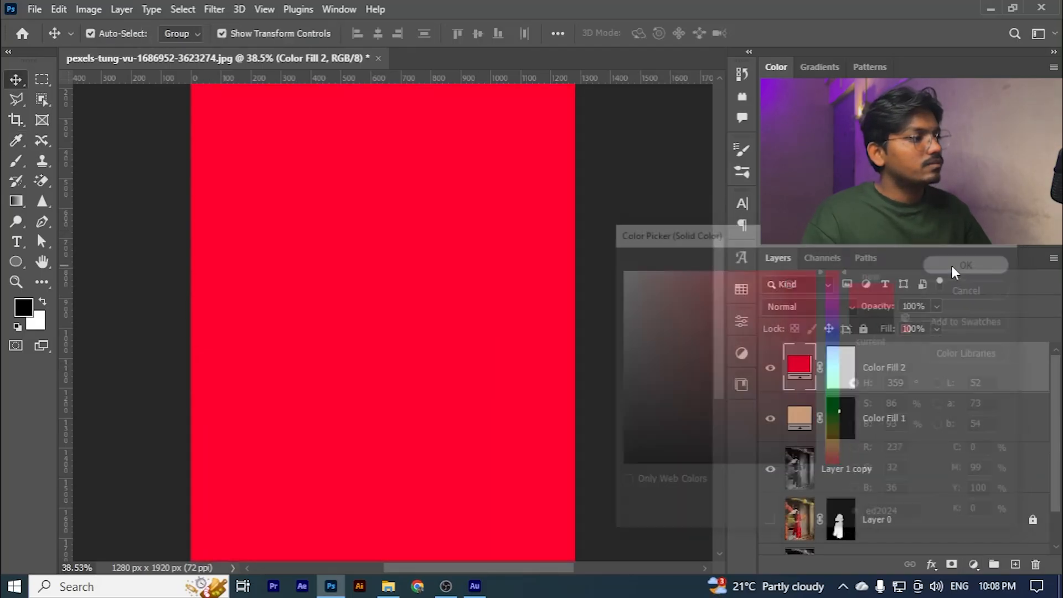
pyautogui.click(850, 378)
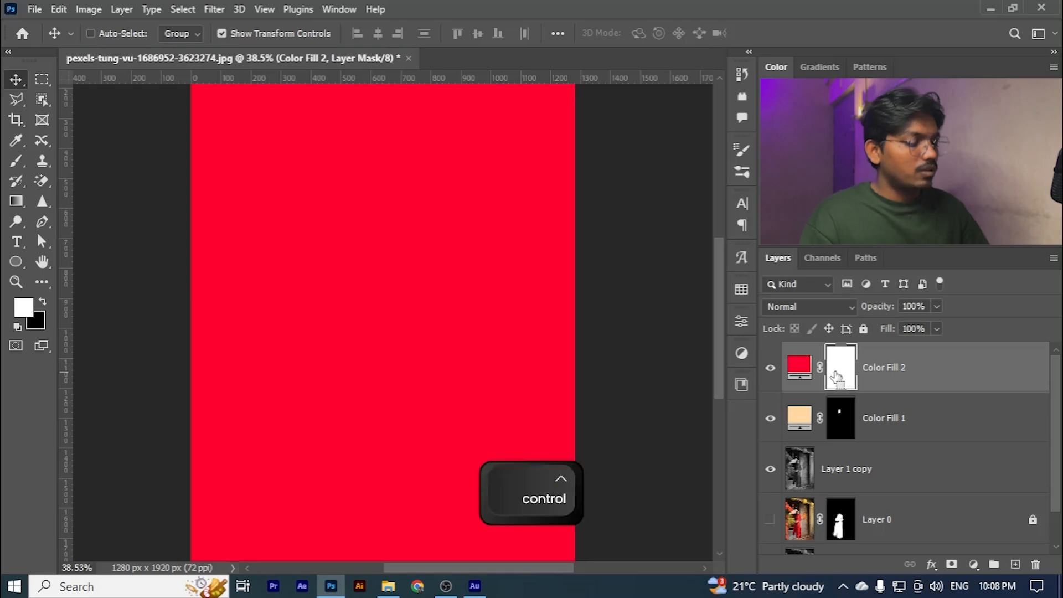
pyautogui.hotkey('ctrl', 'i')
# - Paint the red onto the woman's lips in white on the new fill's mask with a 7 px brush
pyautogui.click(16, 162)
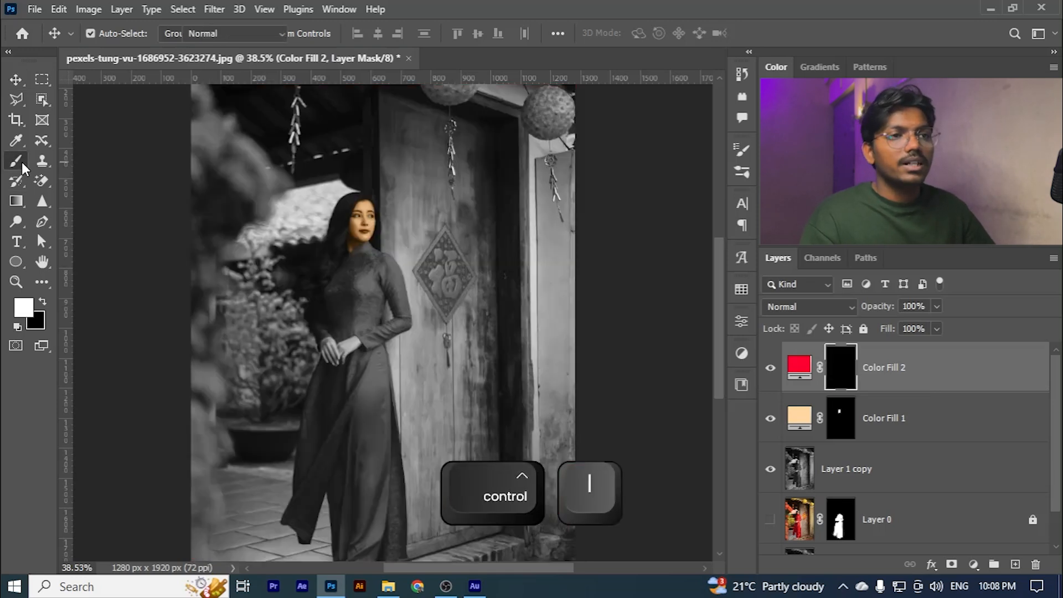
pyautogui.scroll(5, 449, 189)
pyautogui.scroll(4, 449, 188)
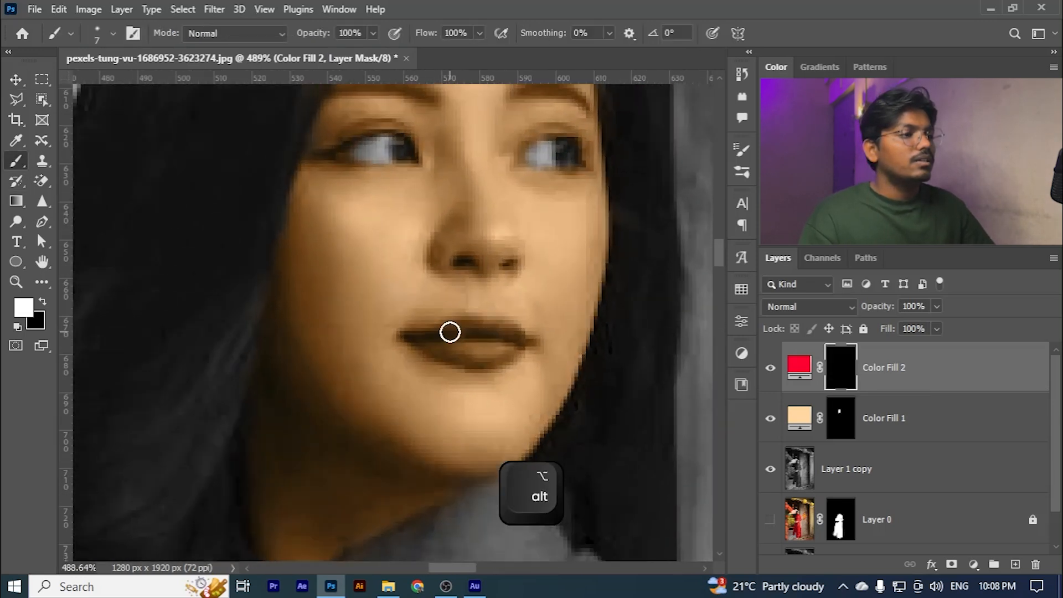
pyautogui.moveTo(448, 332)
pyautogui.mouseDown()
pyautogui.moveTo(492, 329)
pyautogui.moveTo(470, 333)
pyautogui.mouseUp()
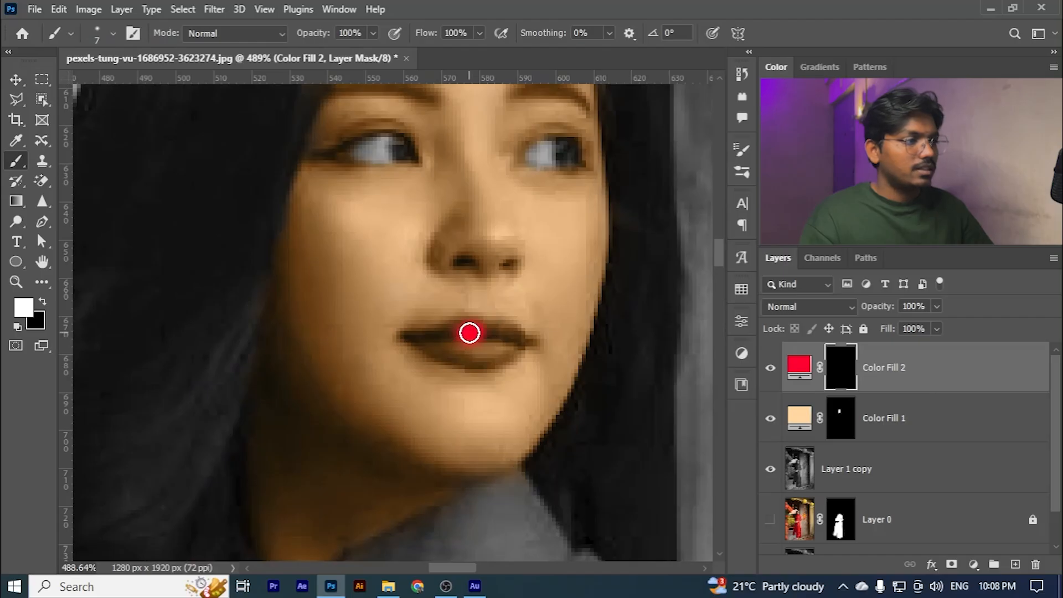
pyautogui.click(447, 336)
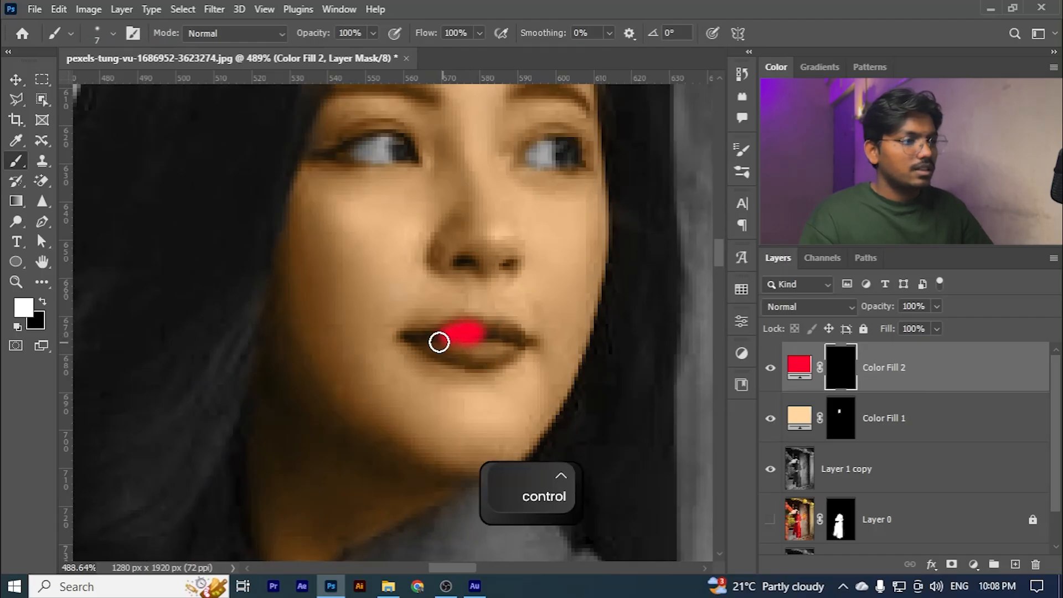
pyautogui.moveTo(425, 339)
pyautogui.mouseDown()
pyautogui.moveTo(468, 339)
pyautogui.moveTo(456, 338)
pyautogui.moveTo(469, 330)
pyautogui.moveTo(522, 339)
pyautogui.moveTo(487, 356)
pyautogui.moveTo(422, 346)
pyautogui.mouseUp()
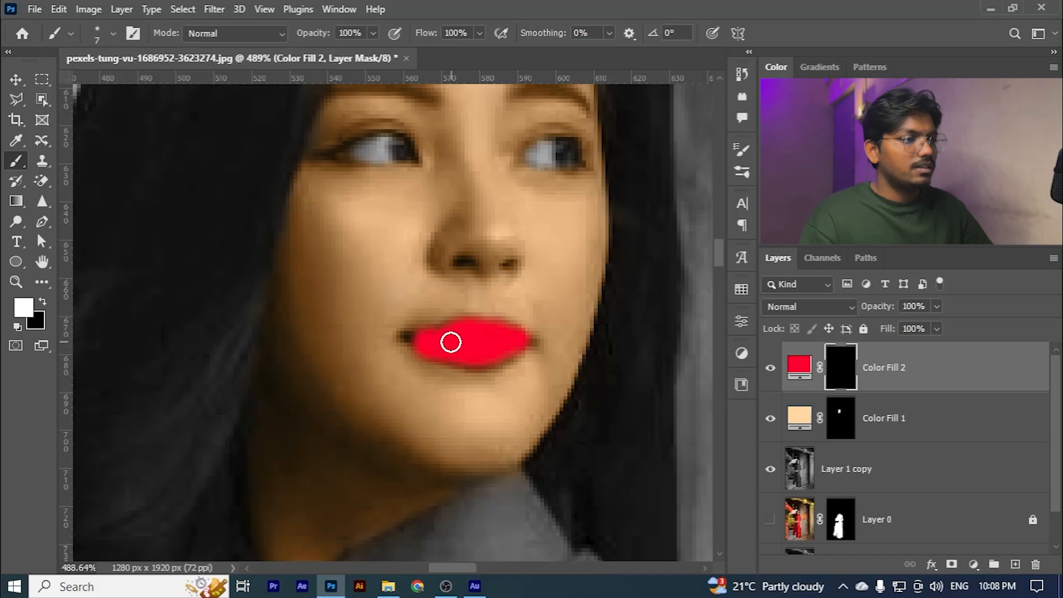
# - Set the red lip fill's blend mode to Multiply
pyautogui.click(809, 306)
pyautogui.scroll(-3, 820, 415)
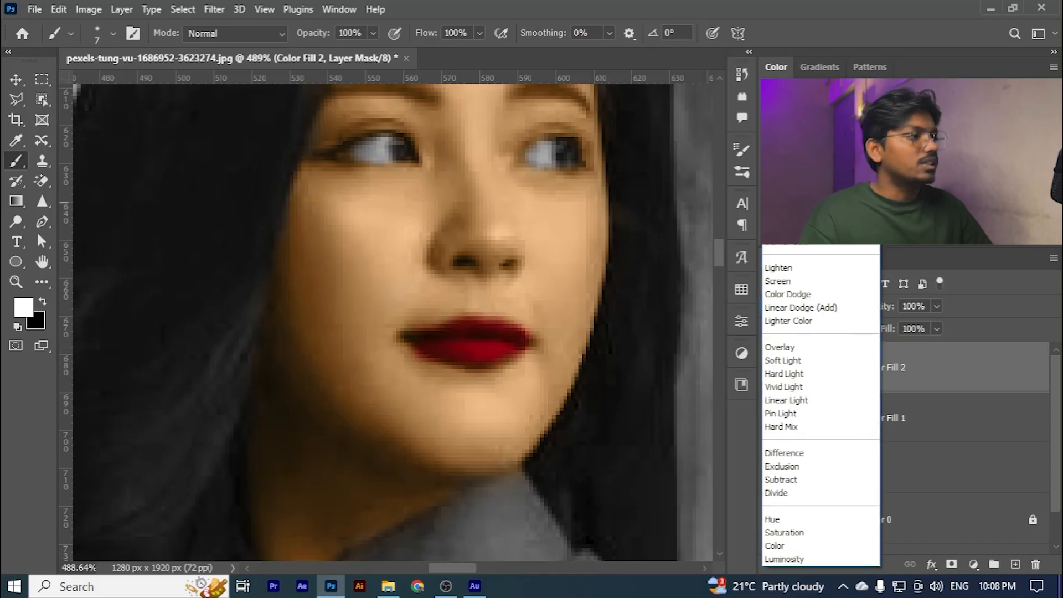
pyautogui.click(791, 201)
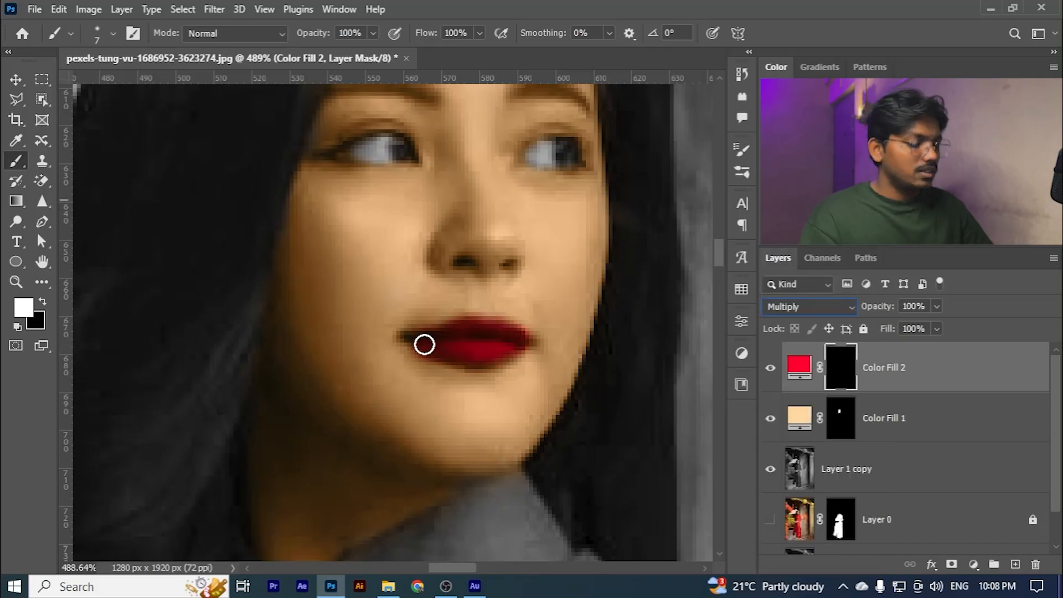
# - Extend the red into both corners of the lips in white on the mask with a 4 px brush
pyautogui.press('[')
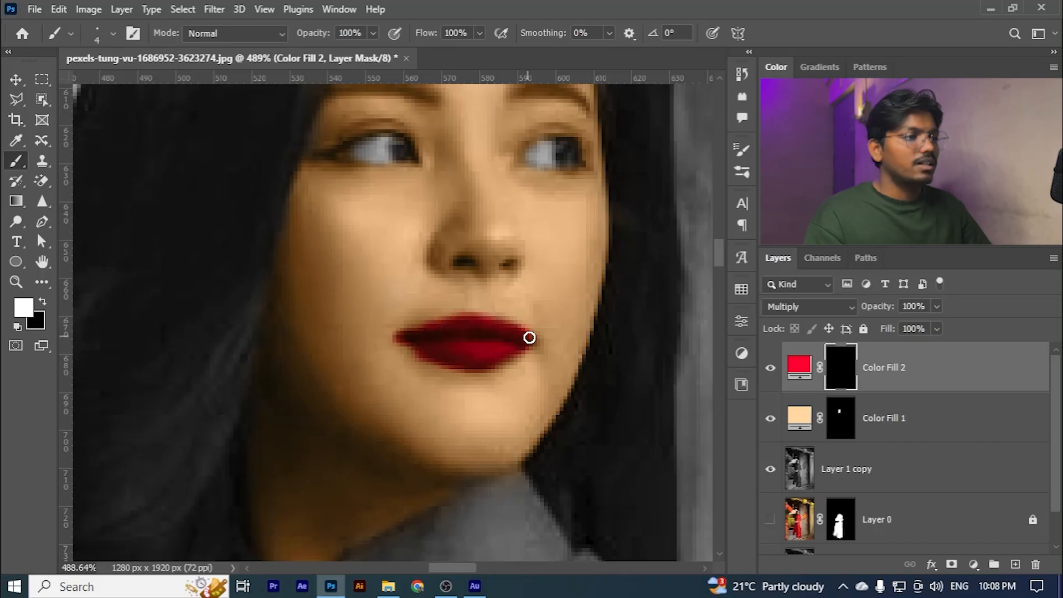
pyautogui.press('[')
pyautogui.press('[')
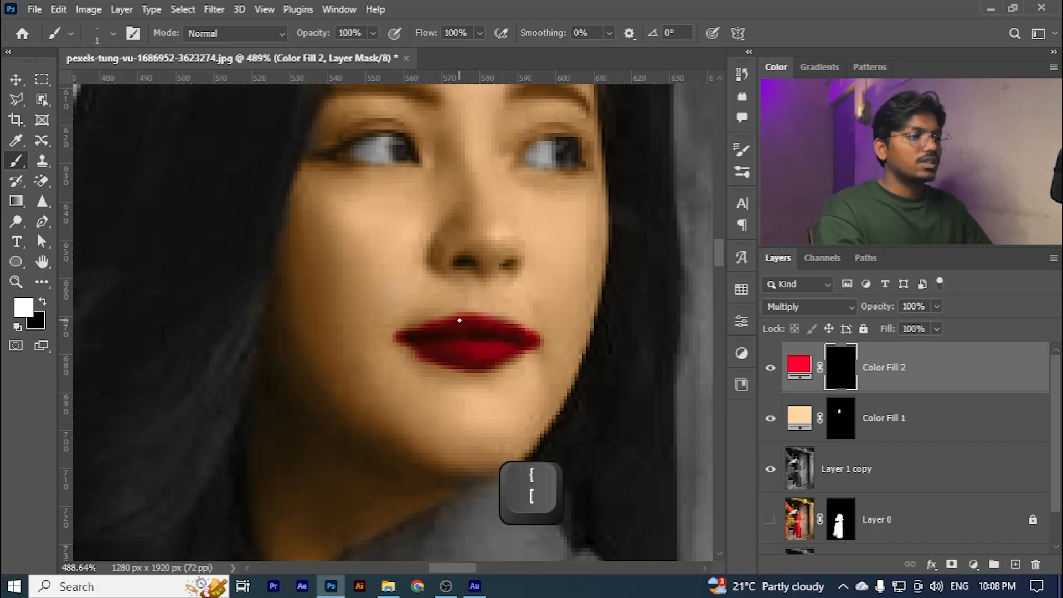
# - Paint a short 4 px stroke of red just above the upper lip and undo it
pyautogui.press(']')
pyautogui.press(']')
pyautogui.moveTo(439, 314); pyautogui.dragTo(423, 314)
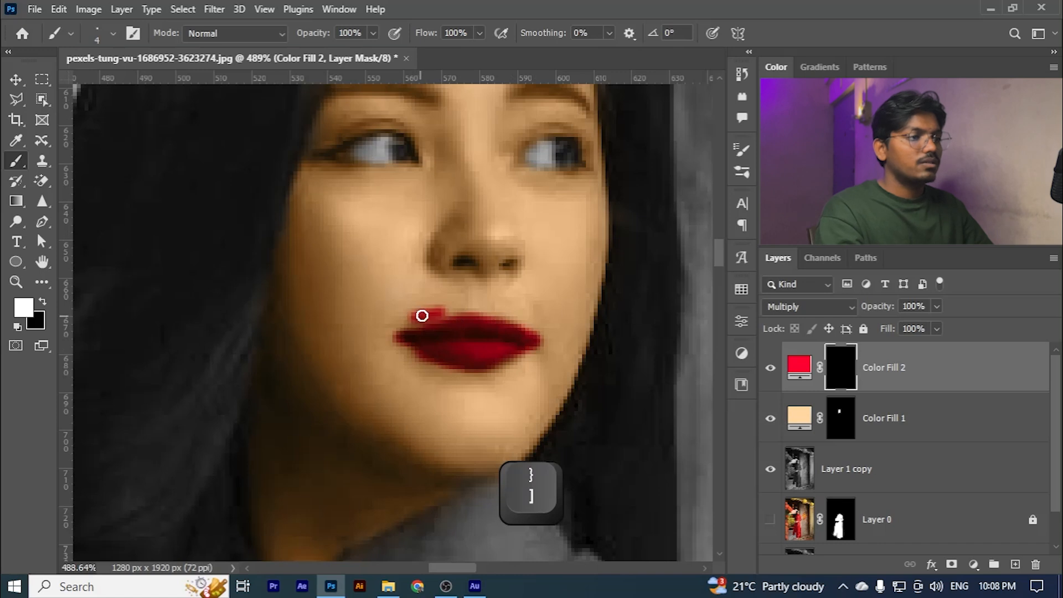
pyautogui.hotkey('ctrl', 'z')
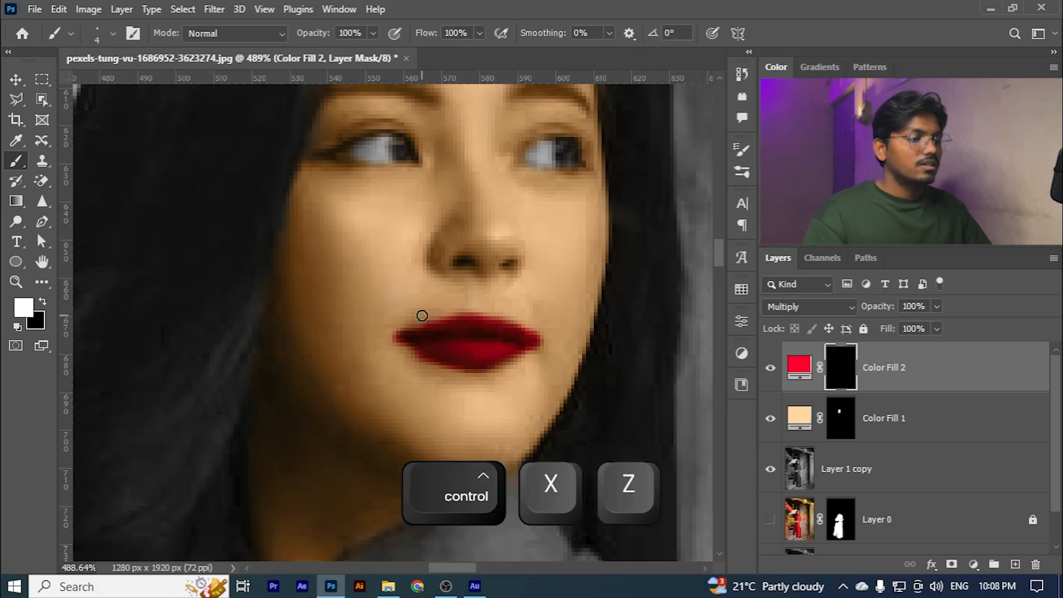
# - Trim the red around the lips' edges in black with a 6 px brush, and lower the lip fill's opacity to 88%
pyautogui.press('x')
pyautogui.press(']')
pyautogui.press(']')
pyautogui.moveTo(401, 324)
pyautogui.mouseDown()
pyautogui.moveTo(393, 347)
pyautogui.moveTo(449, 376)
pyautogui.moveTo(497, 373)
pyautogui.moveTo(538, 352)
pyautogui.mouseUp()
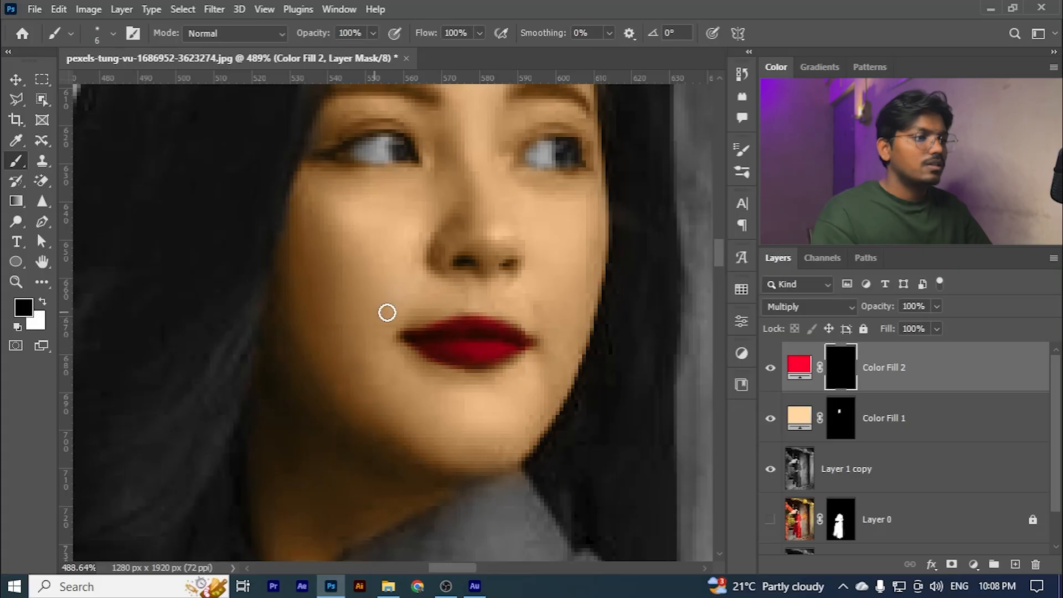
pyautogui.scroll(-6, 451, 323)
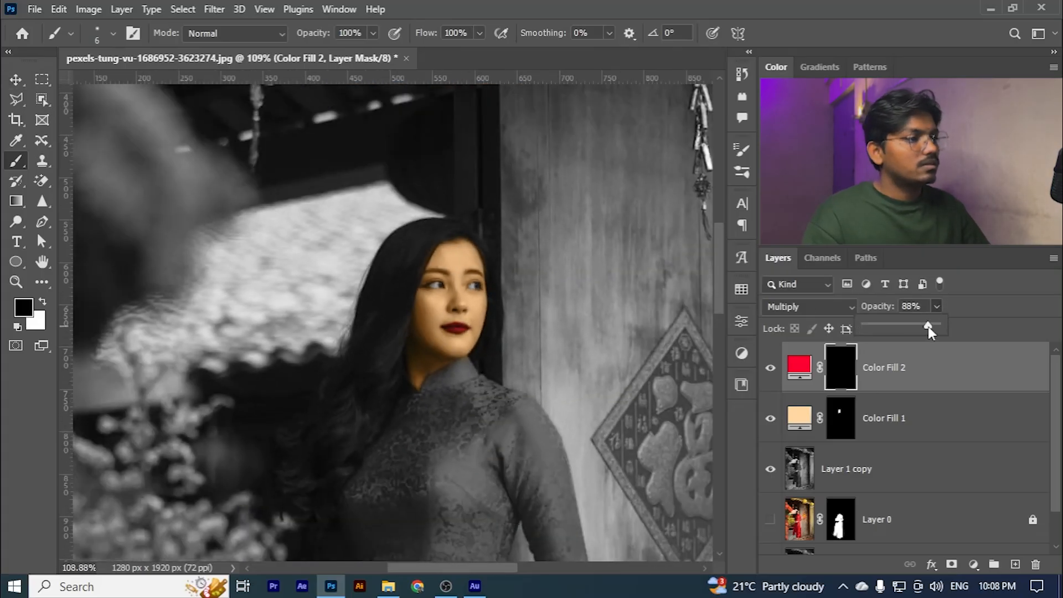
pyautogui.scroll(-5, 400, 329)
# - Hide Layer 1 copy, show Layer 0 and Layer 1 beneath the fills, and deselect all layers to view the combined image
pyautogui.click(771, 469)
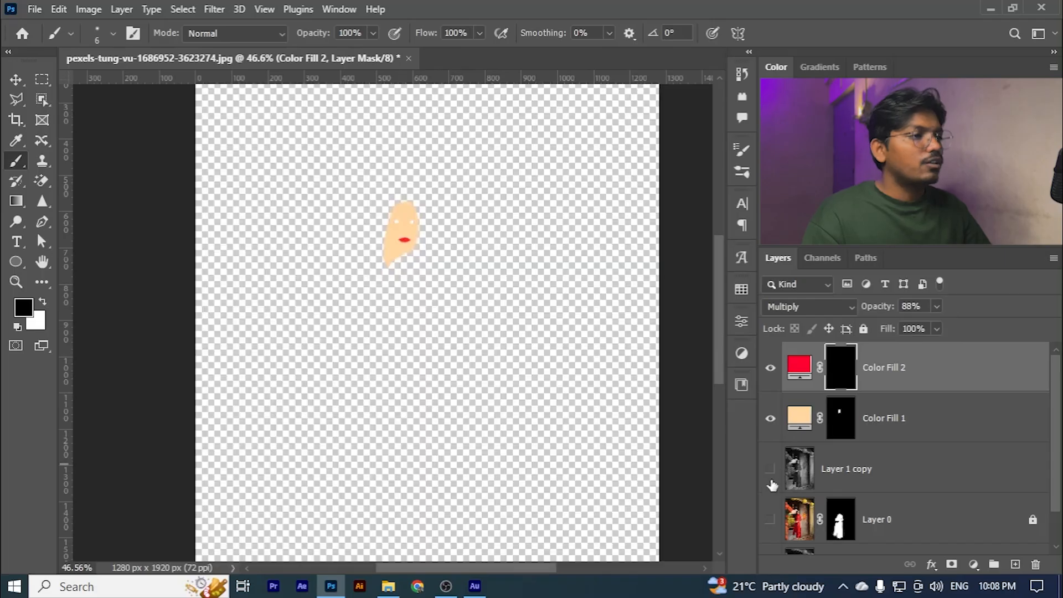
pyautogui.click(771, 520)
pyautogui.scroll(-1, 781, 498)
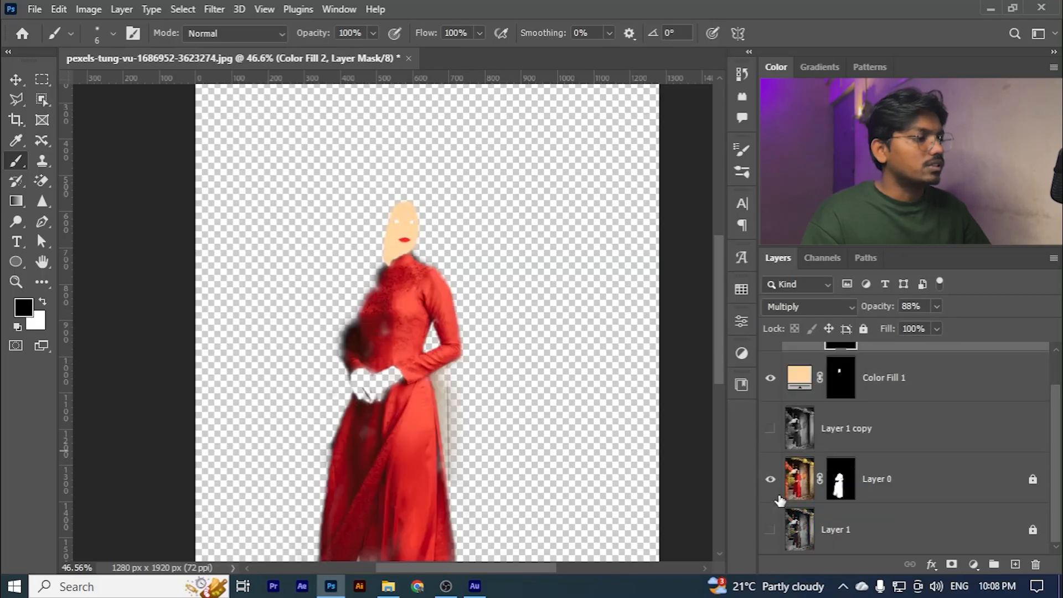
pyautogui.click(770, 529)
pyautogui.scroll(-2, 364, 284)
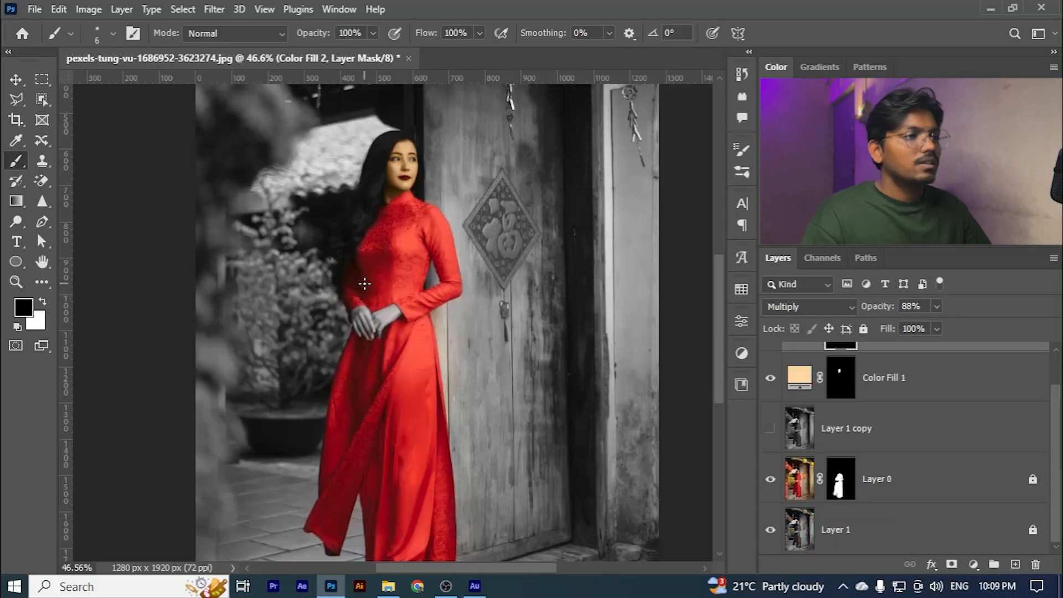
pyautogui.click(16, 79)
pyautogui.click(107, 171)
pyautogui.scroll(5, 482, 171)
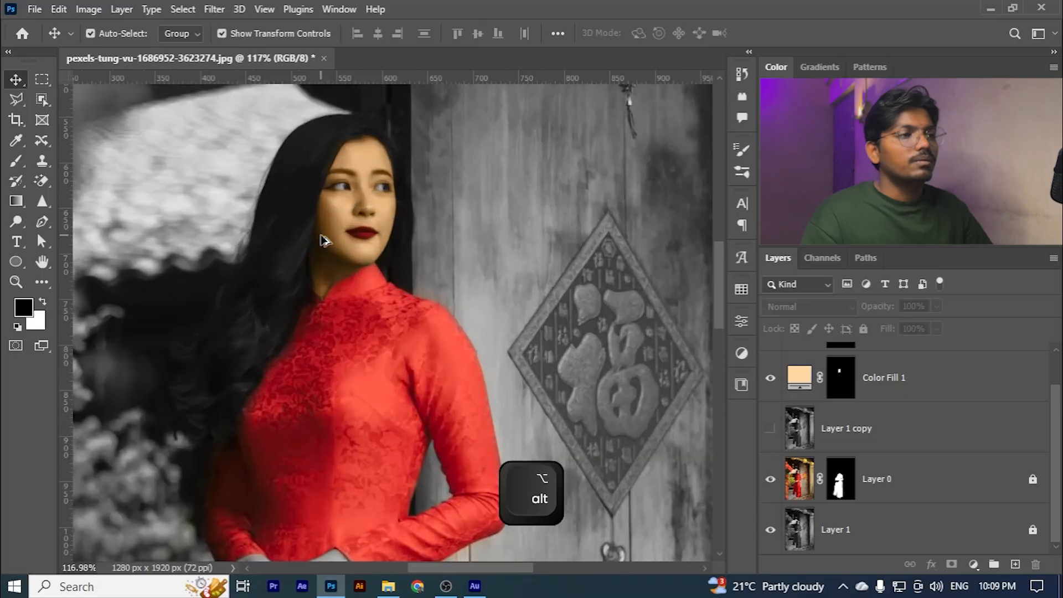
pyautogui.scroll(1, 434, 277)
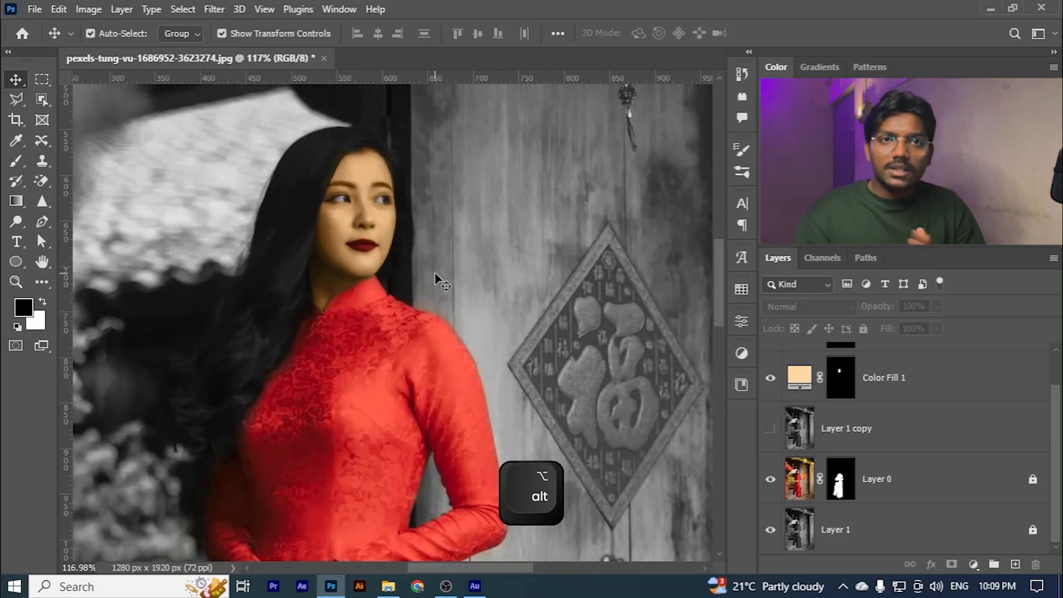